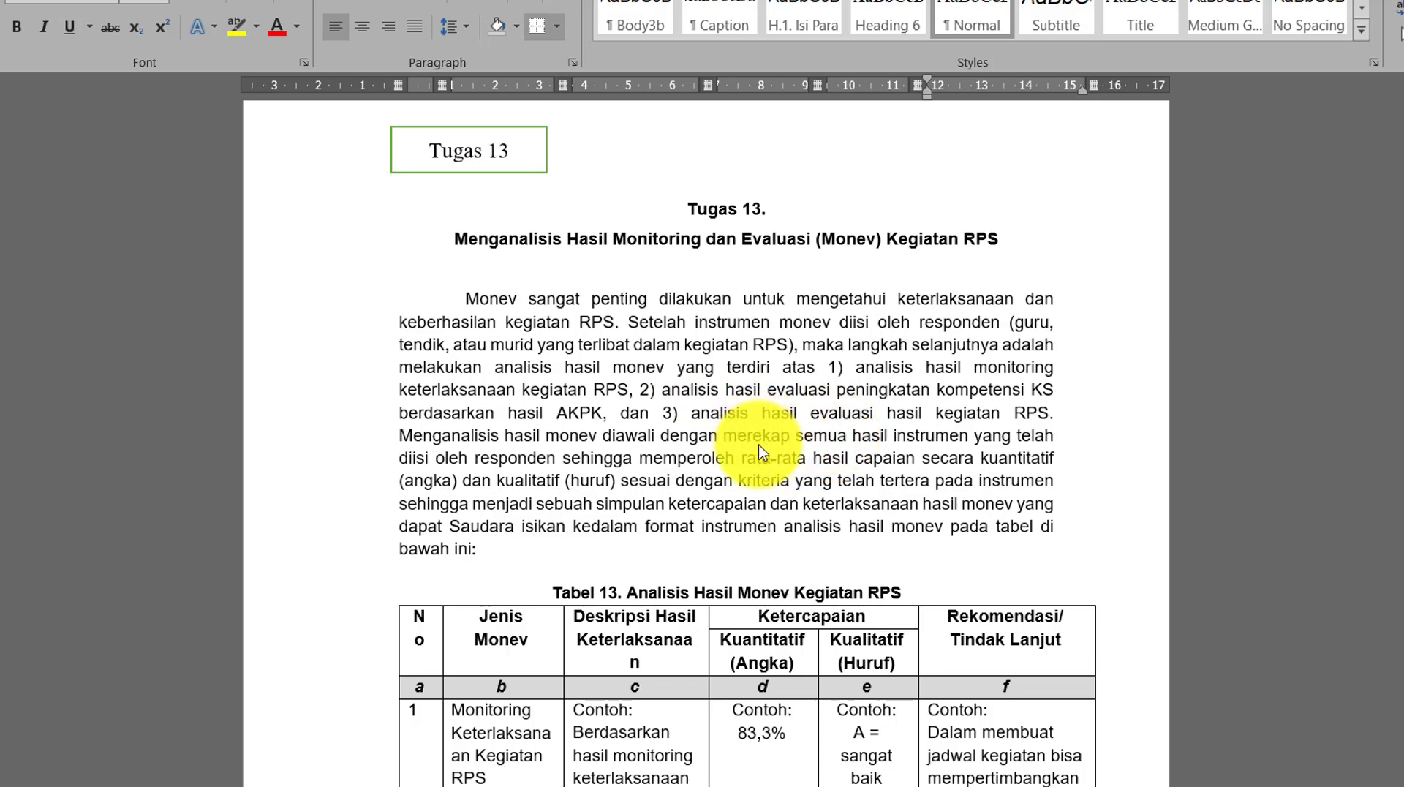
Review the Tugas 13 introduction, the rows and example entries of Tabel 13, and the filling instructions beneath it
scroll(761, 474, down, 1)
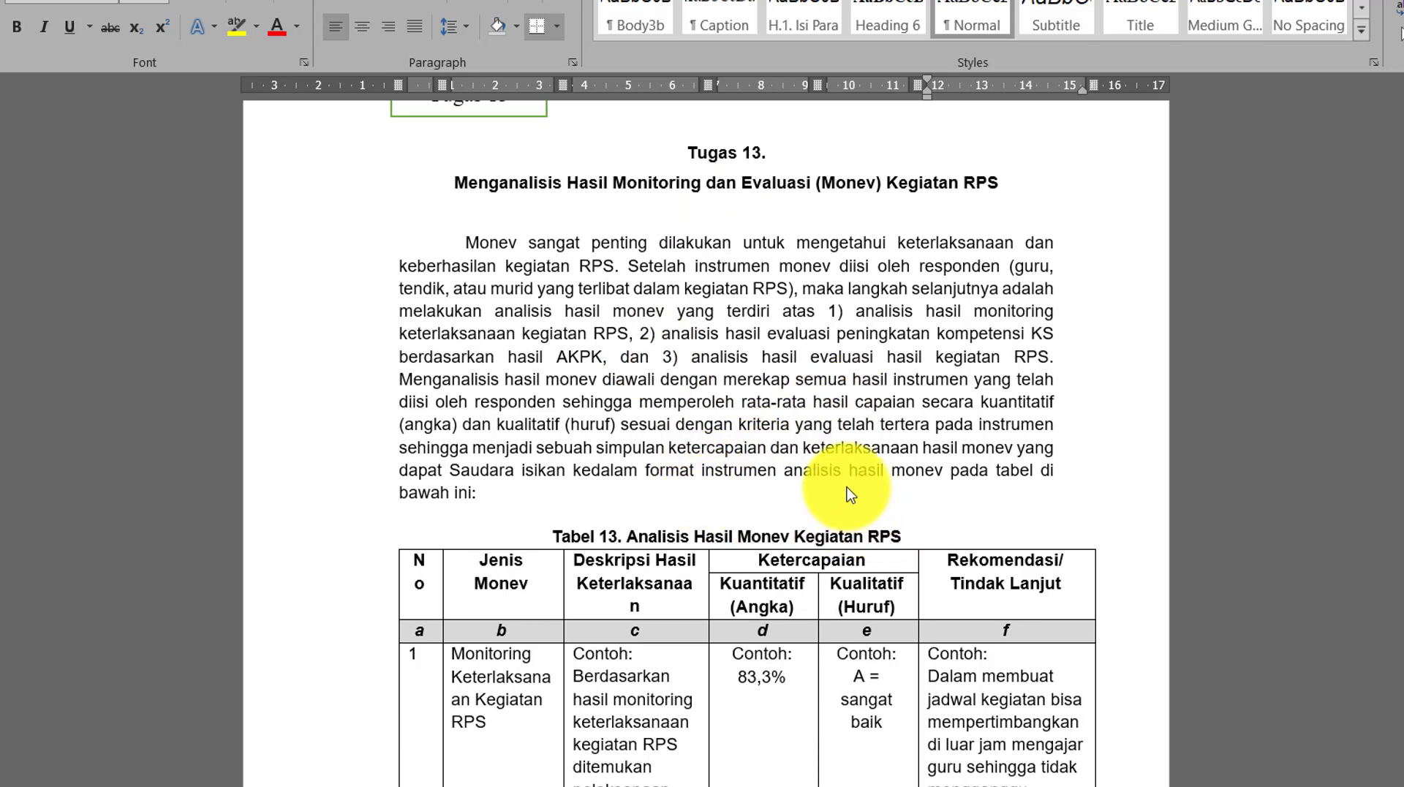
scroll(850, 495, down, 8)
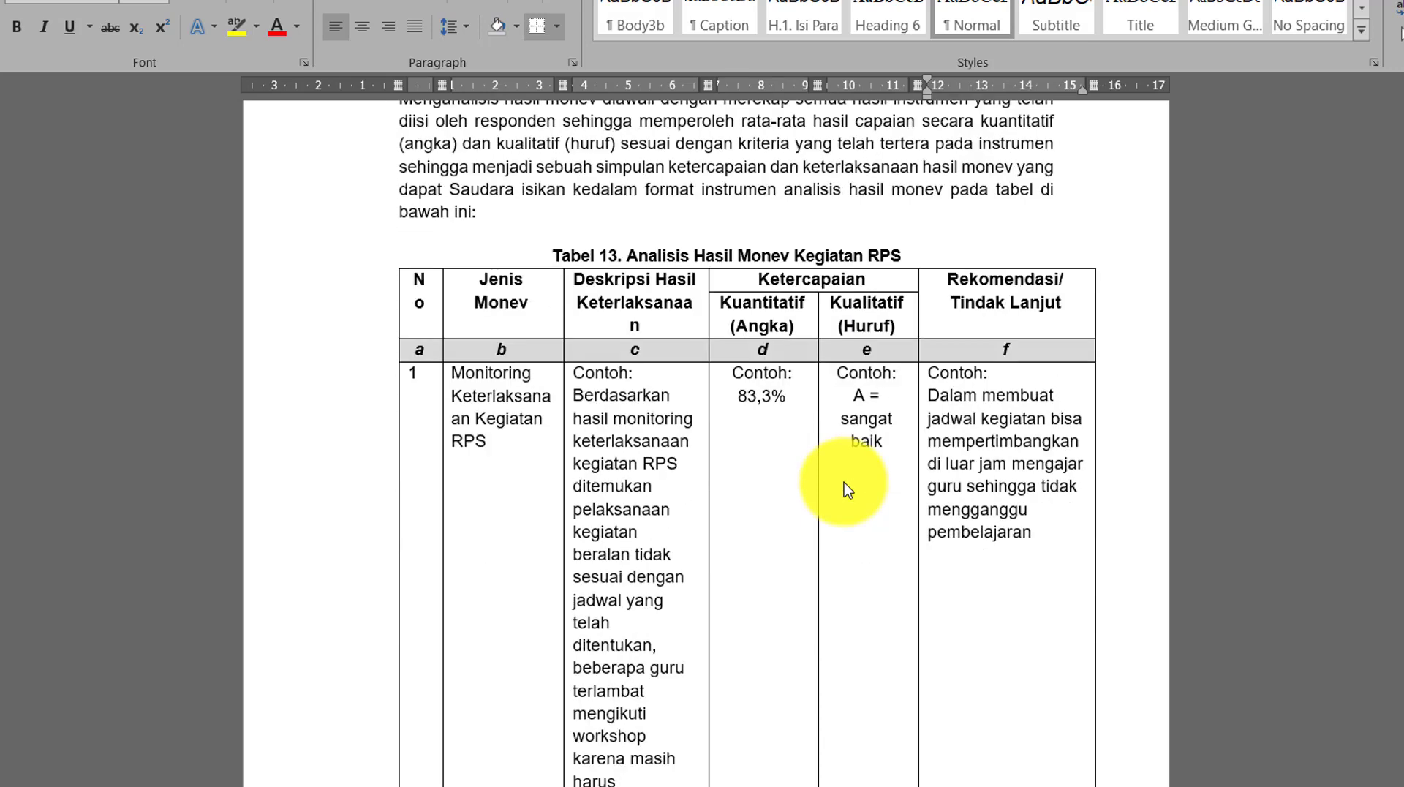
scroll(846, 488, down, 3)
scroll(846, 489, up, 5)
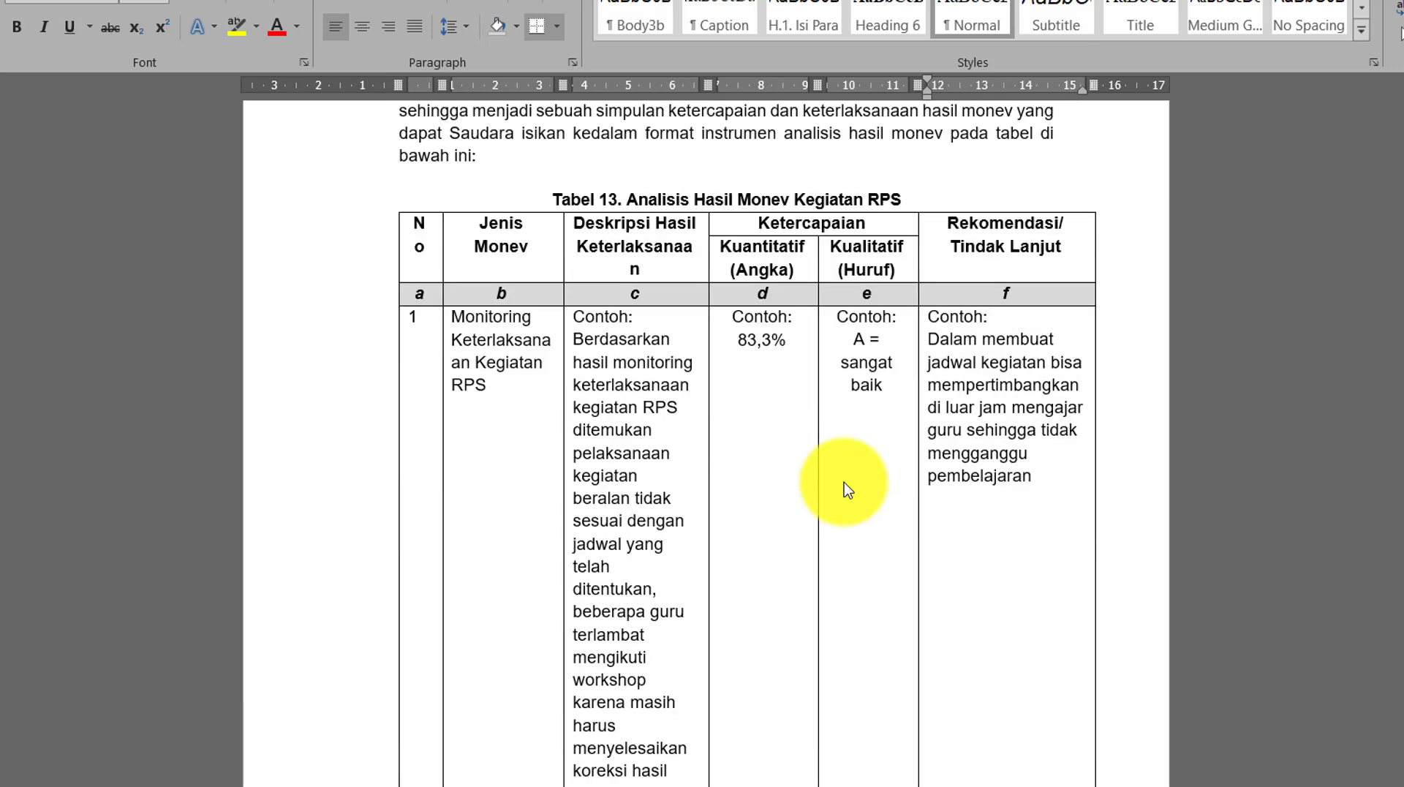
scroll(524, 442, down, 3)
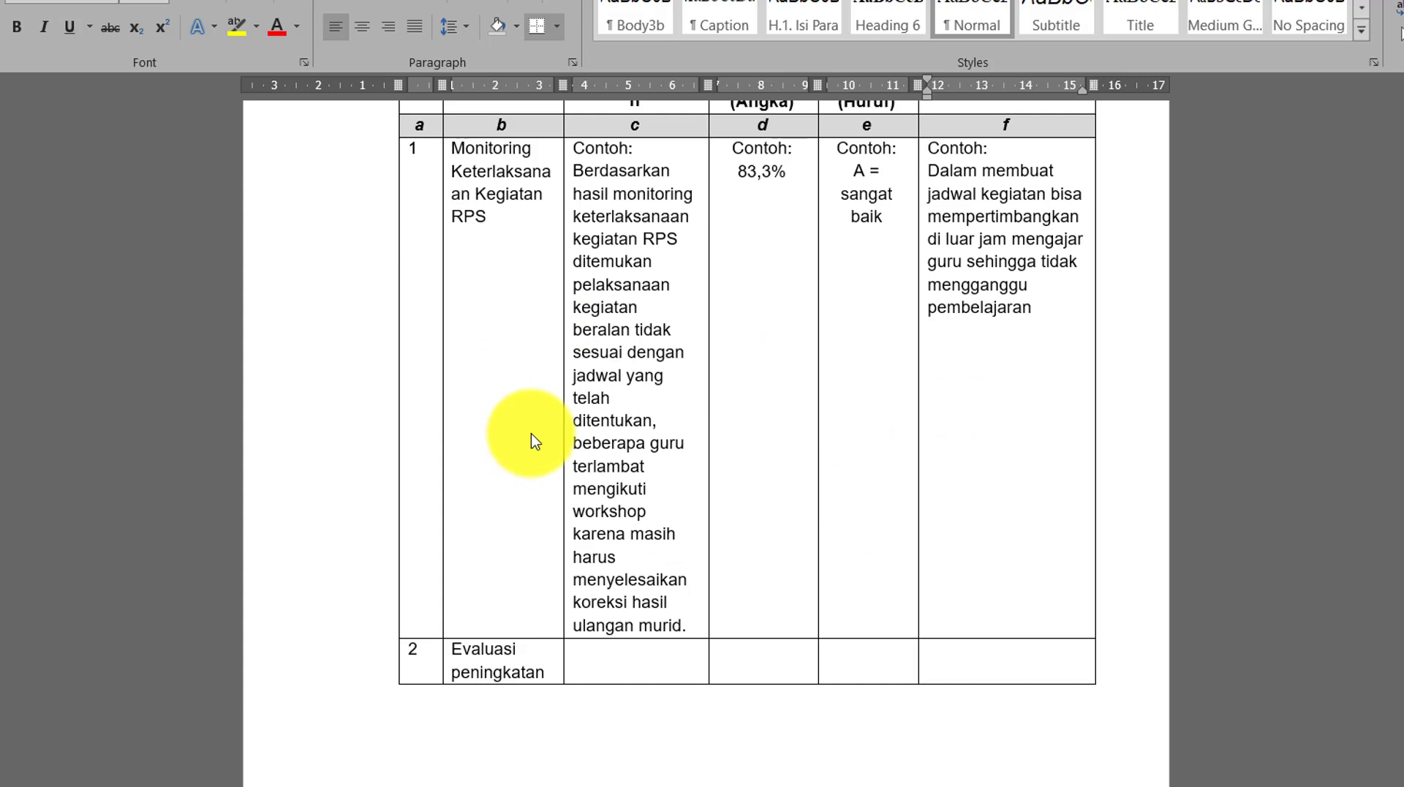
scroll(533, 414, down, 10)
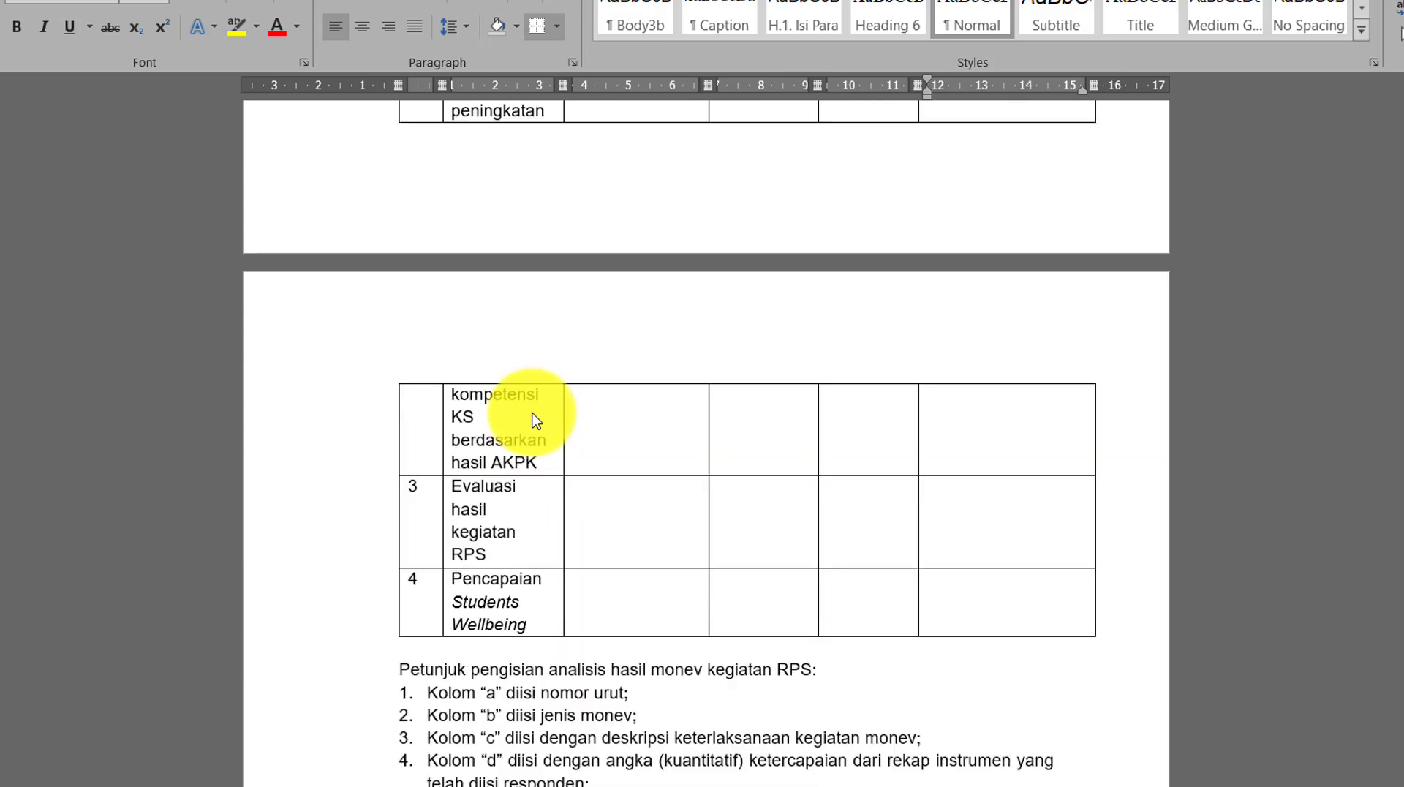
scroll(474, 530, up, 12)
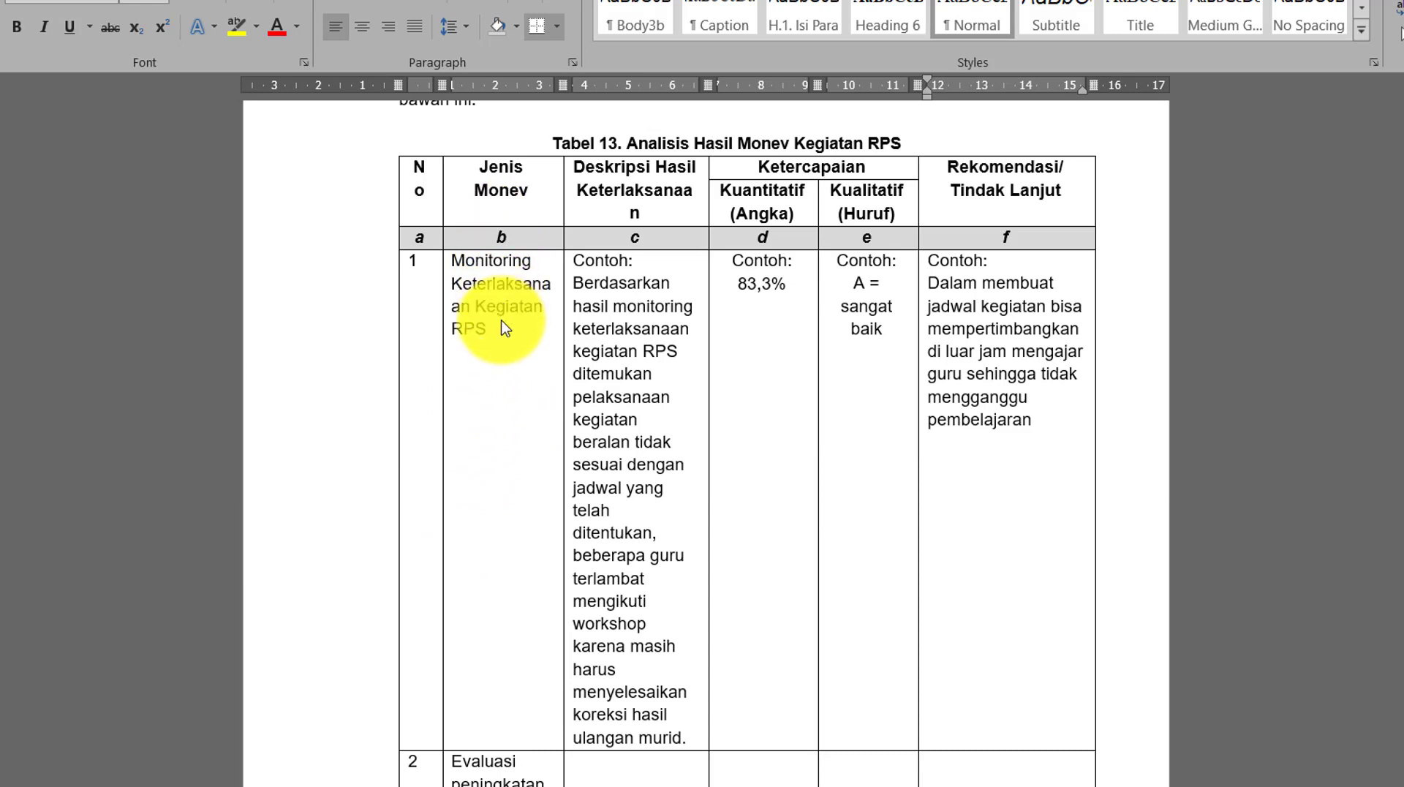
scroll(503, 327, down, 1)
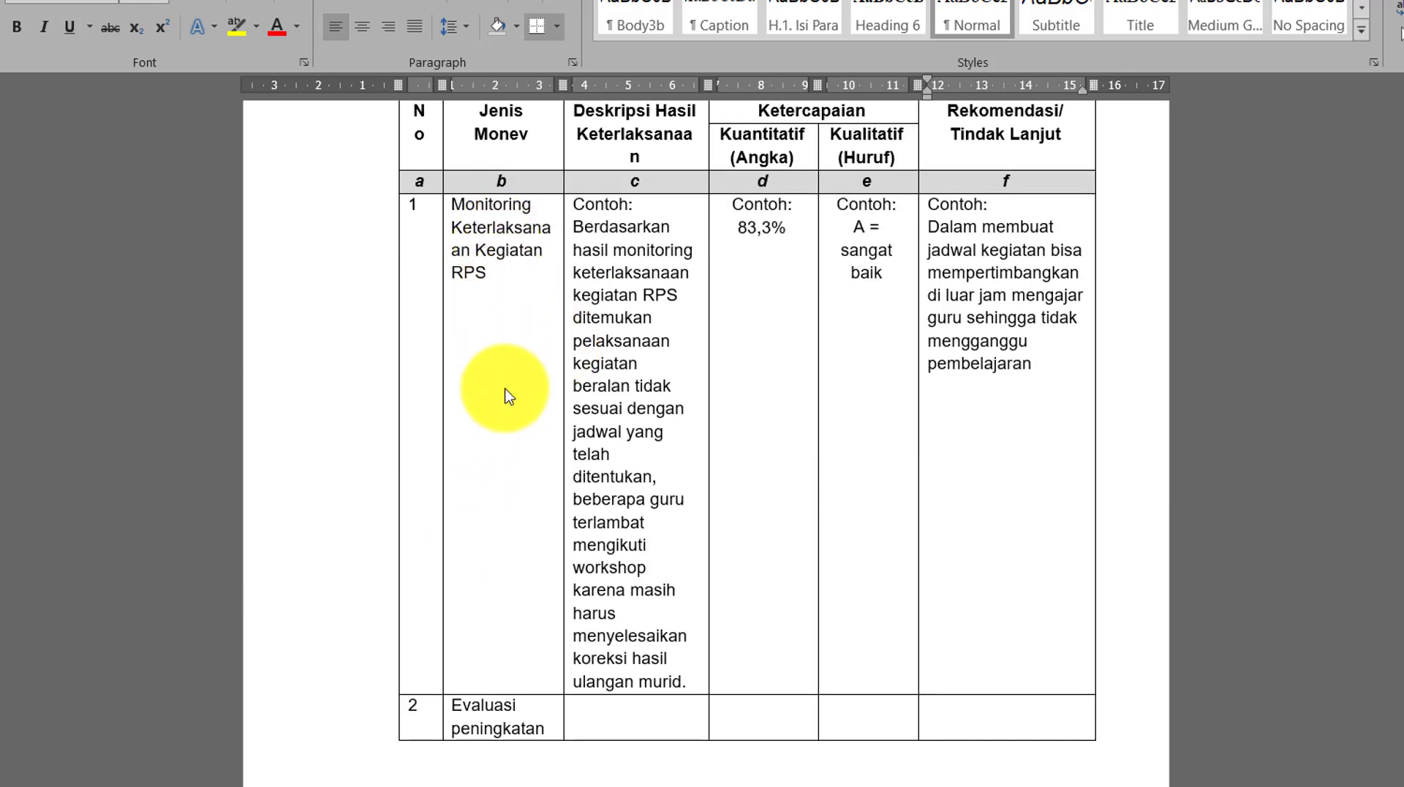
scroll(510, 408, down, 7)
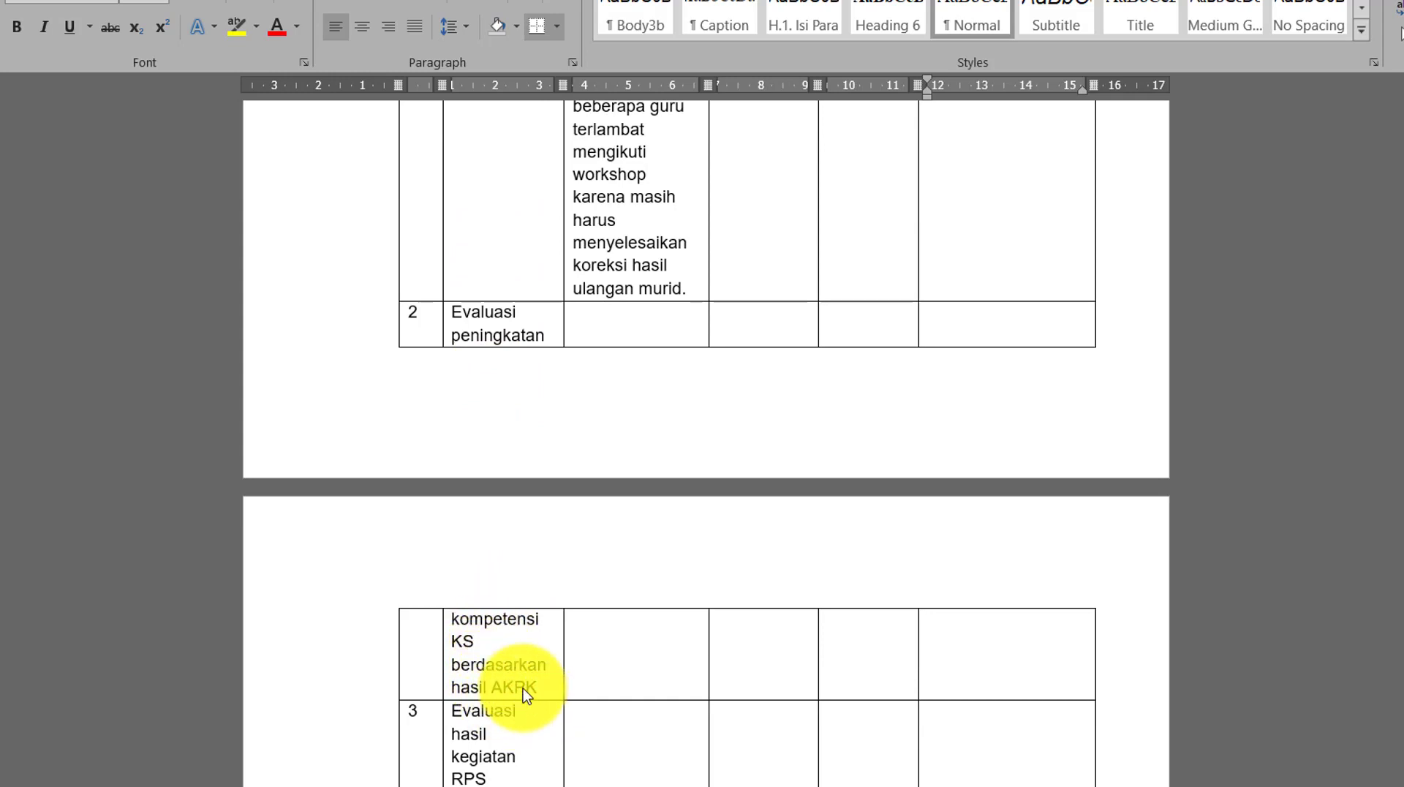
scroll(525, 694, down, 5)
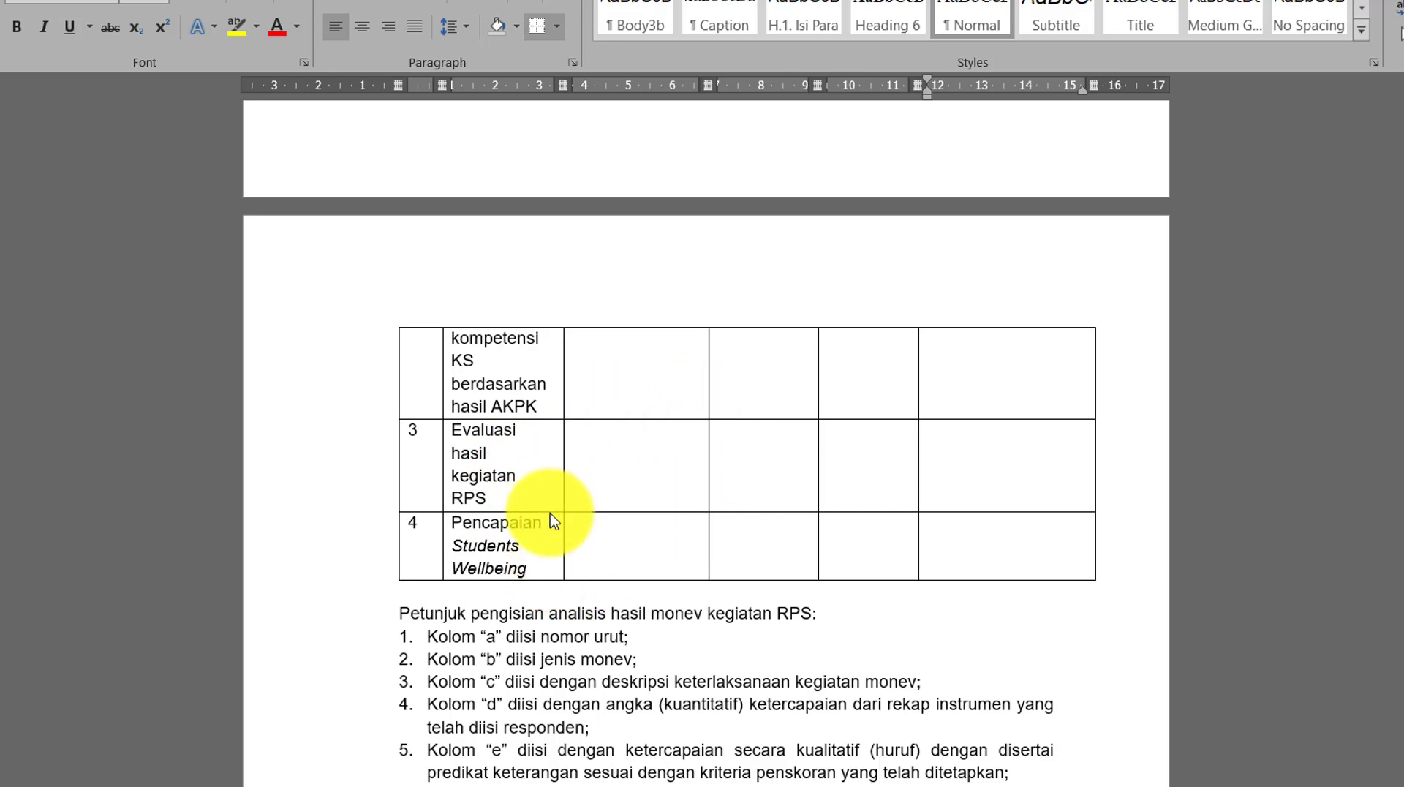
Place the Tugas 13 document side by side with the Tugas 09 document and read the descriptions of the monev instruments
key(super+Left)
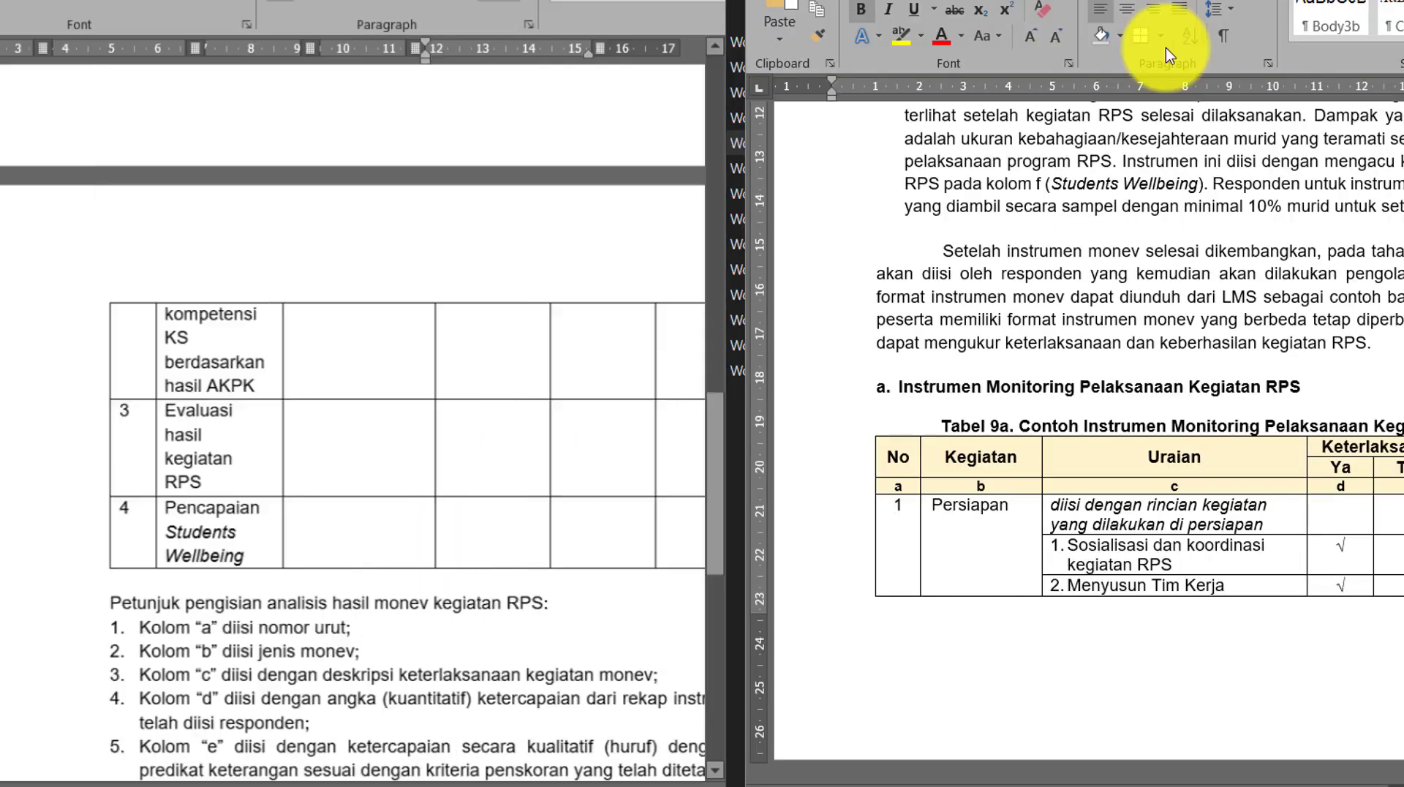
scroll(1162, 366, up, 8)
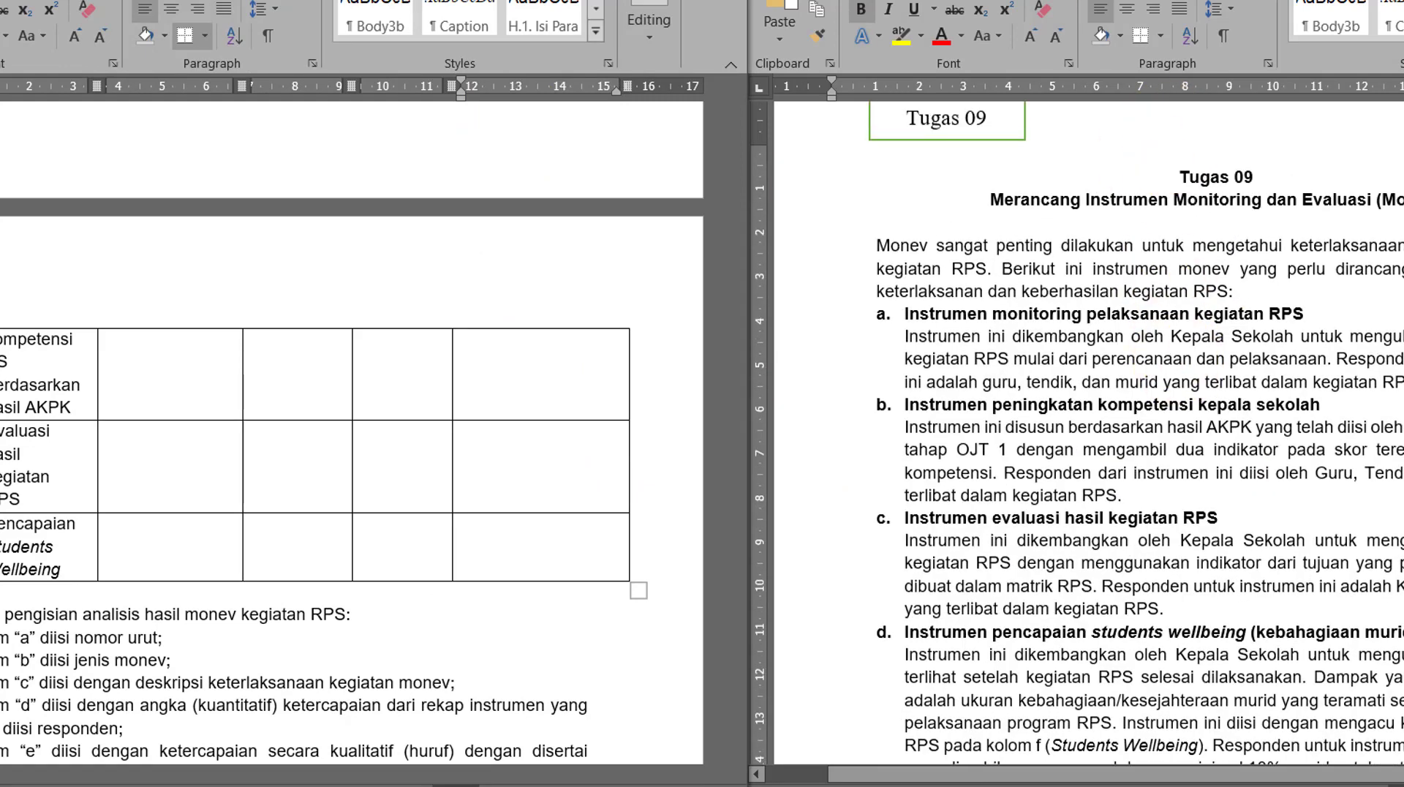
scroll(1017, 384, down, 3)
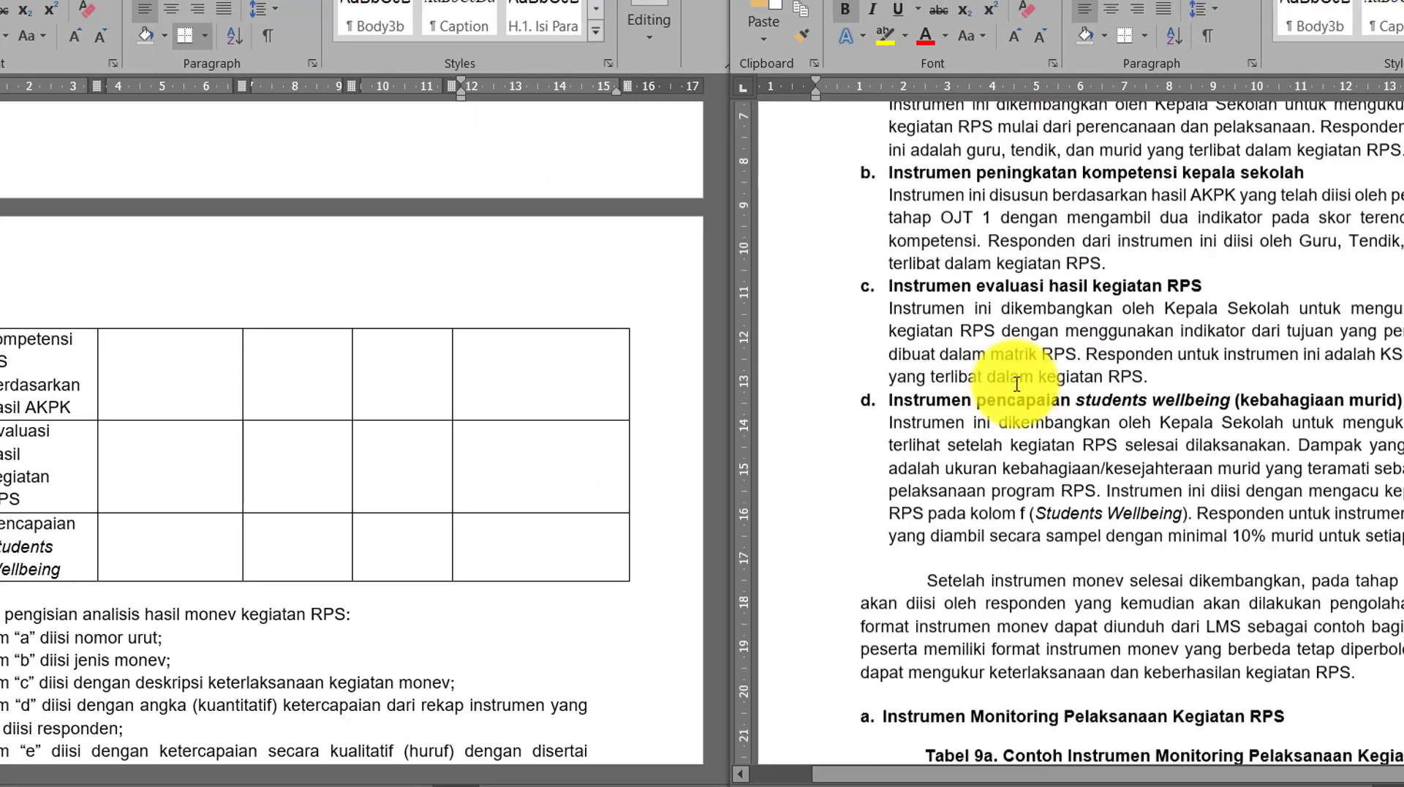
Examine Tabel 9a in Tugas 09, the RPS implementation monitoring instrument, including its total score and scoring criteria
scroll(1016, 384, down, 8)
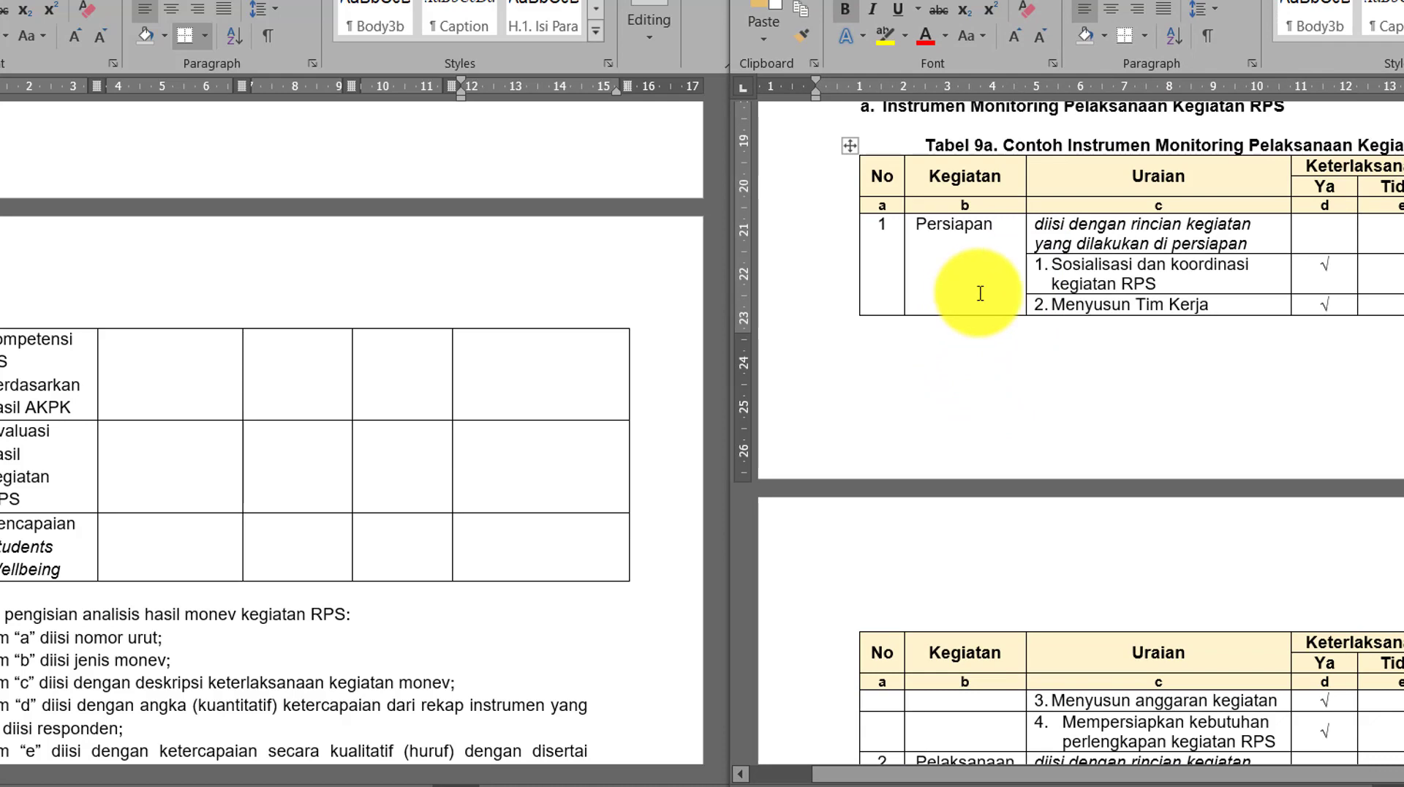
scroll(980, 292, up, 1)
scroll(981, 344, down, 4)
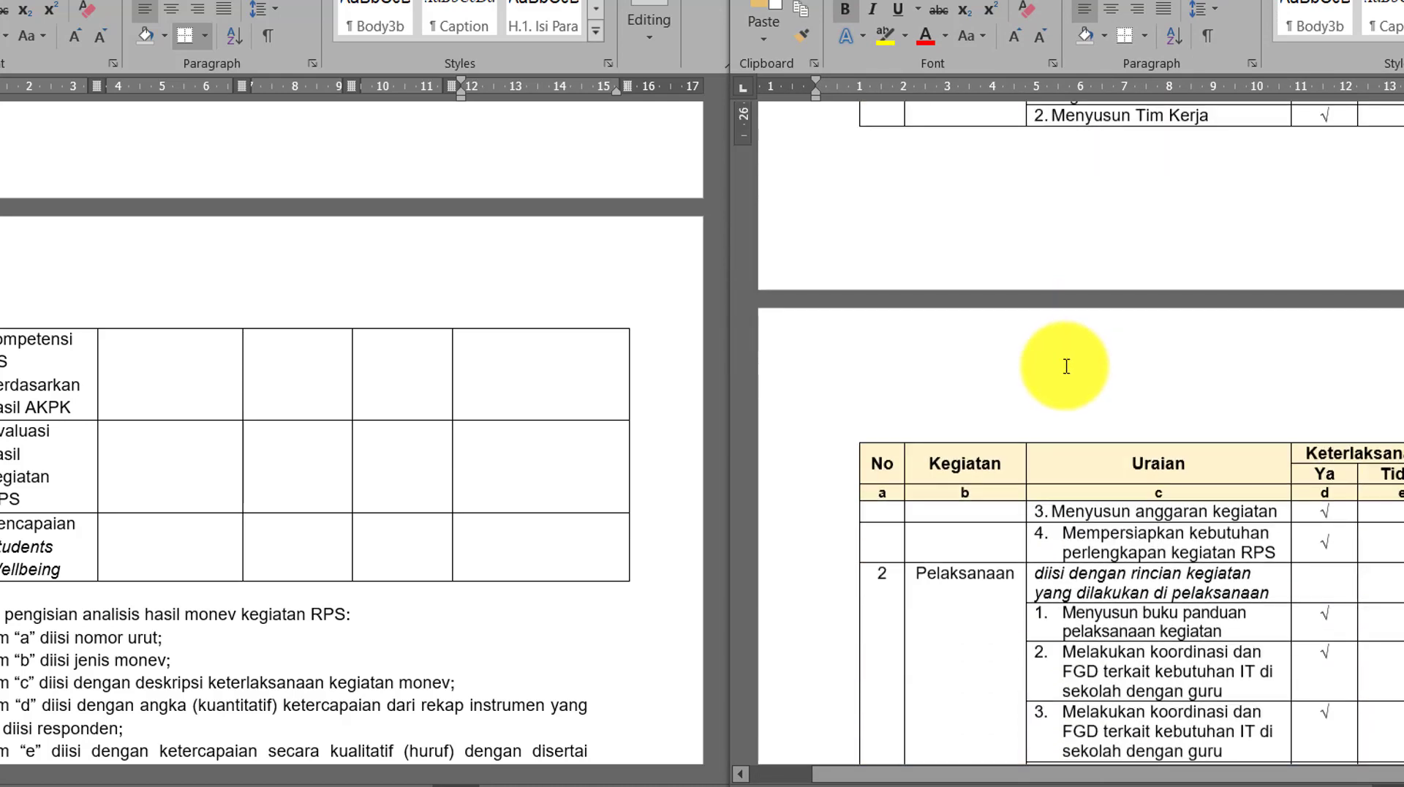
scroll(1066, 367, down, 5)
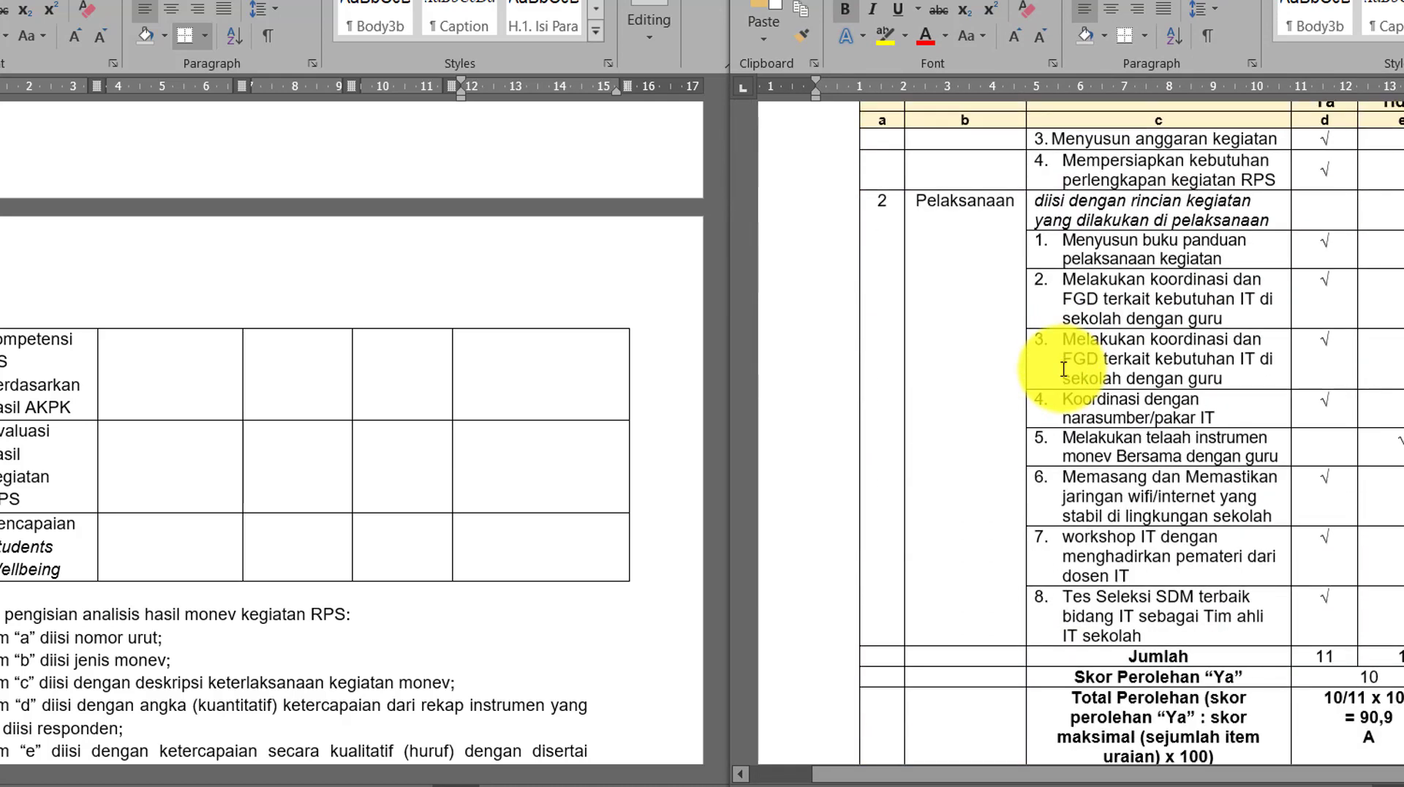
scroll(1064, 369, down, 2)
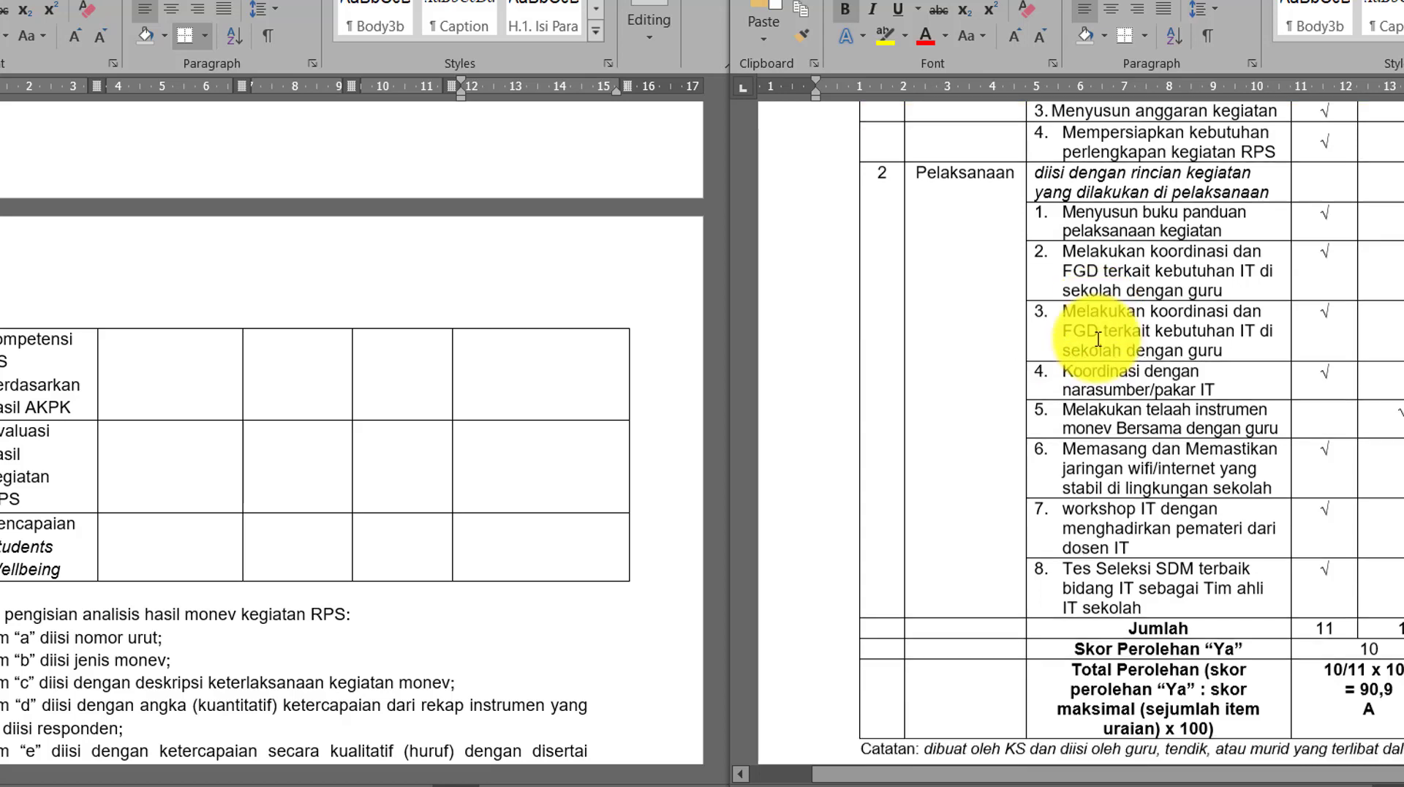
scroll(1110, 567, down, 3)
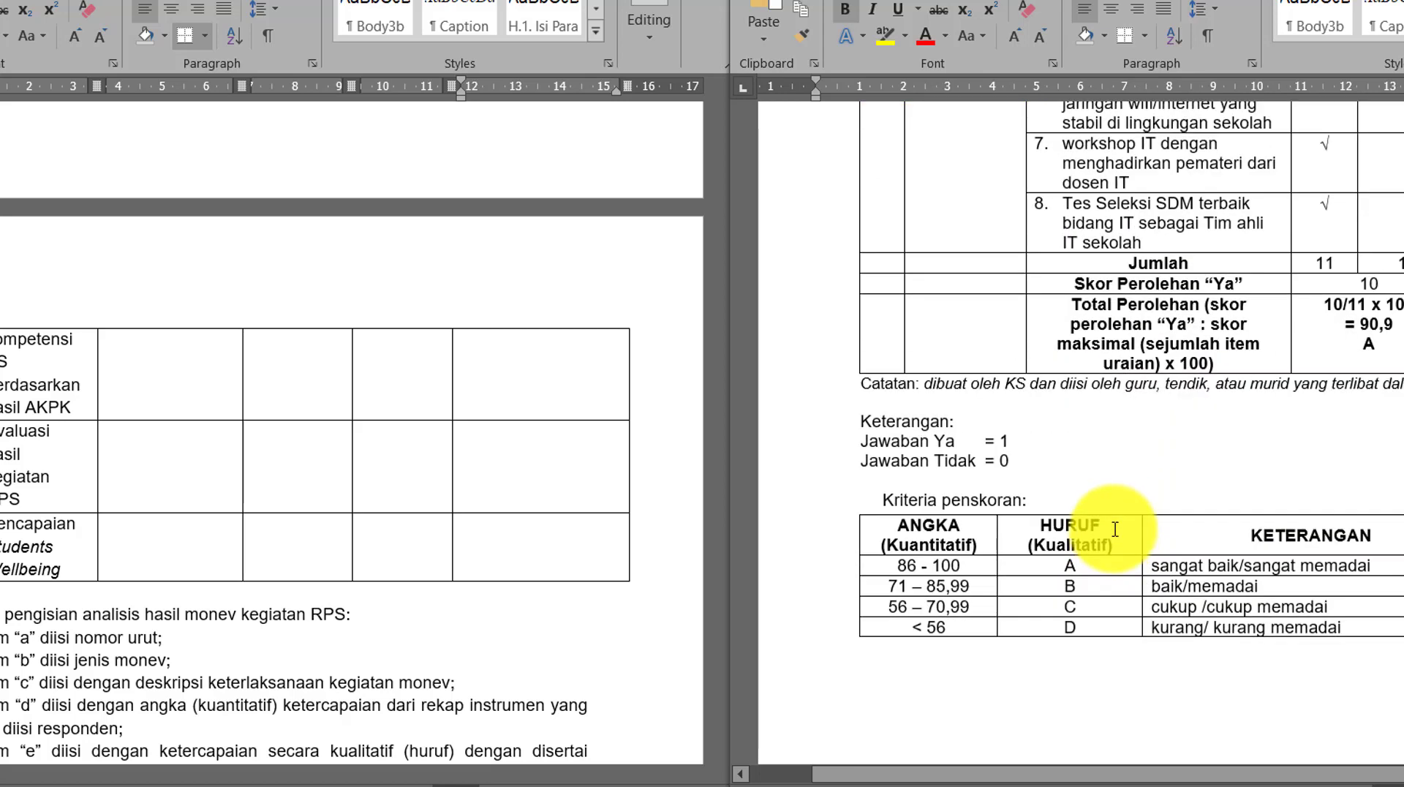
scroll(1170, 570, down, 3)
scroll(1112, 470, up, 11)
scroll(1119, 495, up, 3)
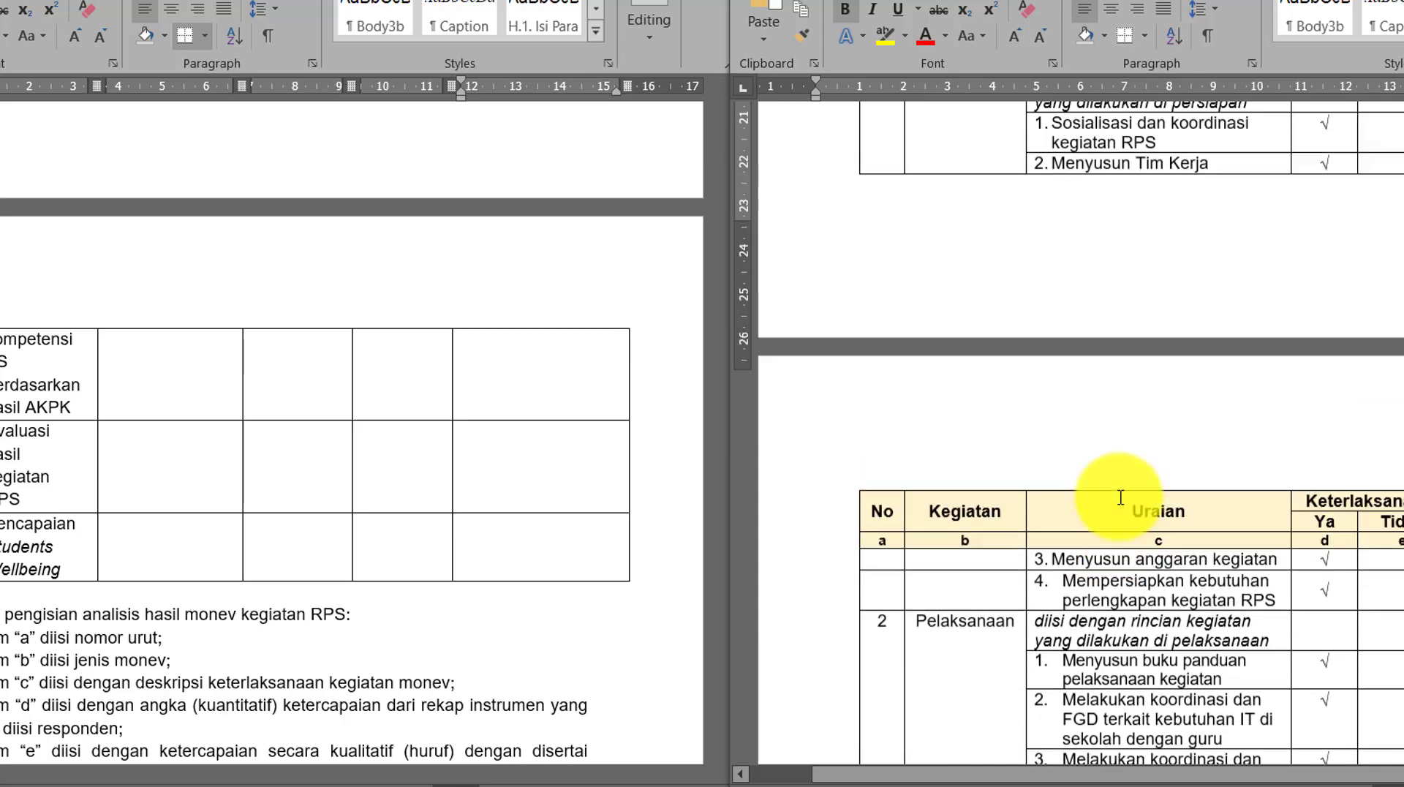
scroll(1024, 621, down, 2)
scroll(1112, 564, up, 10)
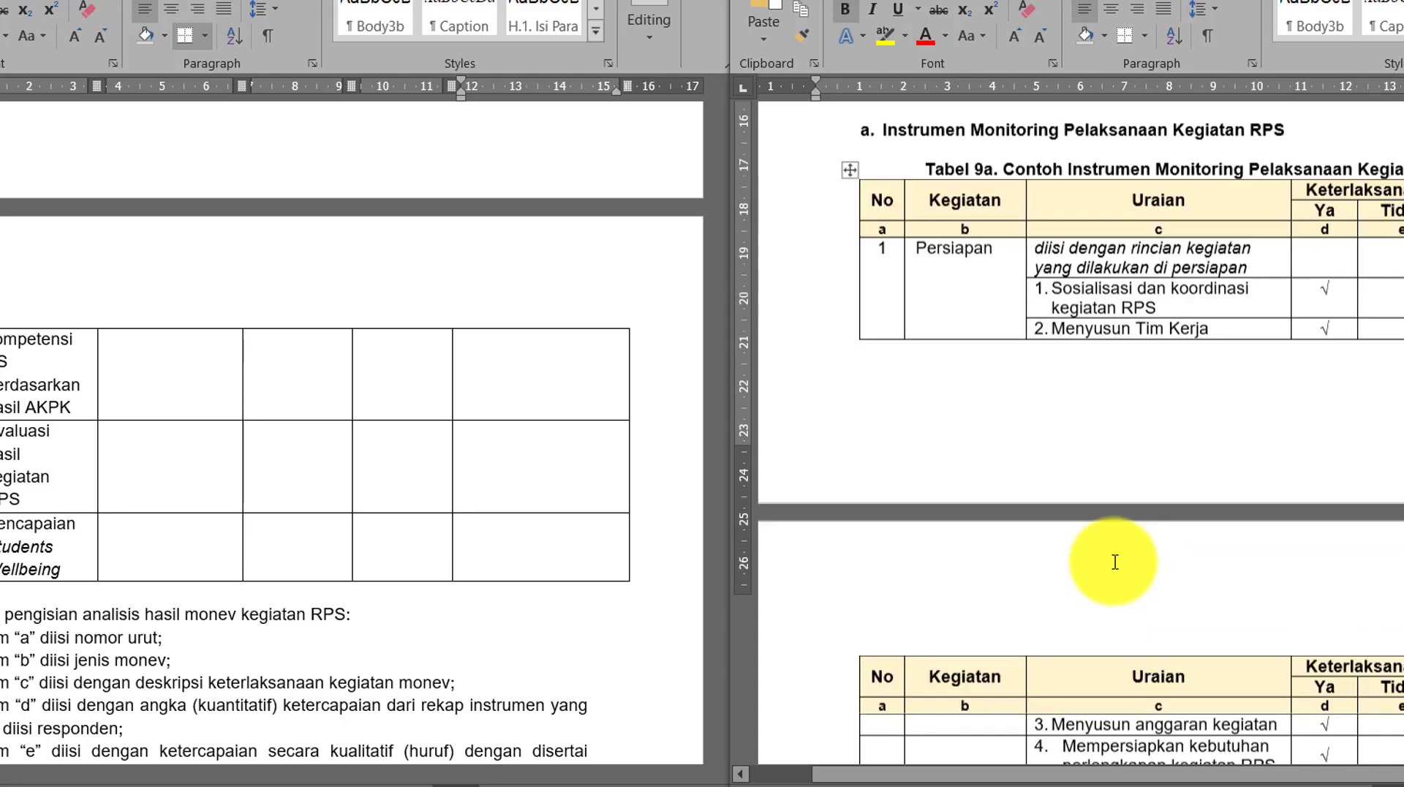
scroll(1130, 512, down, 5)
scroll(1060, 351, down, 3)
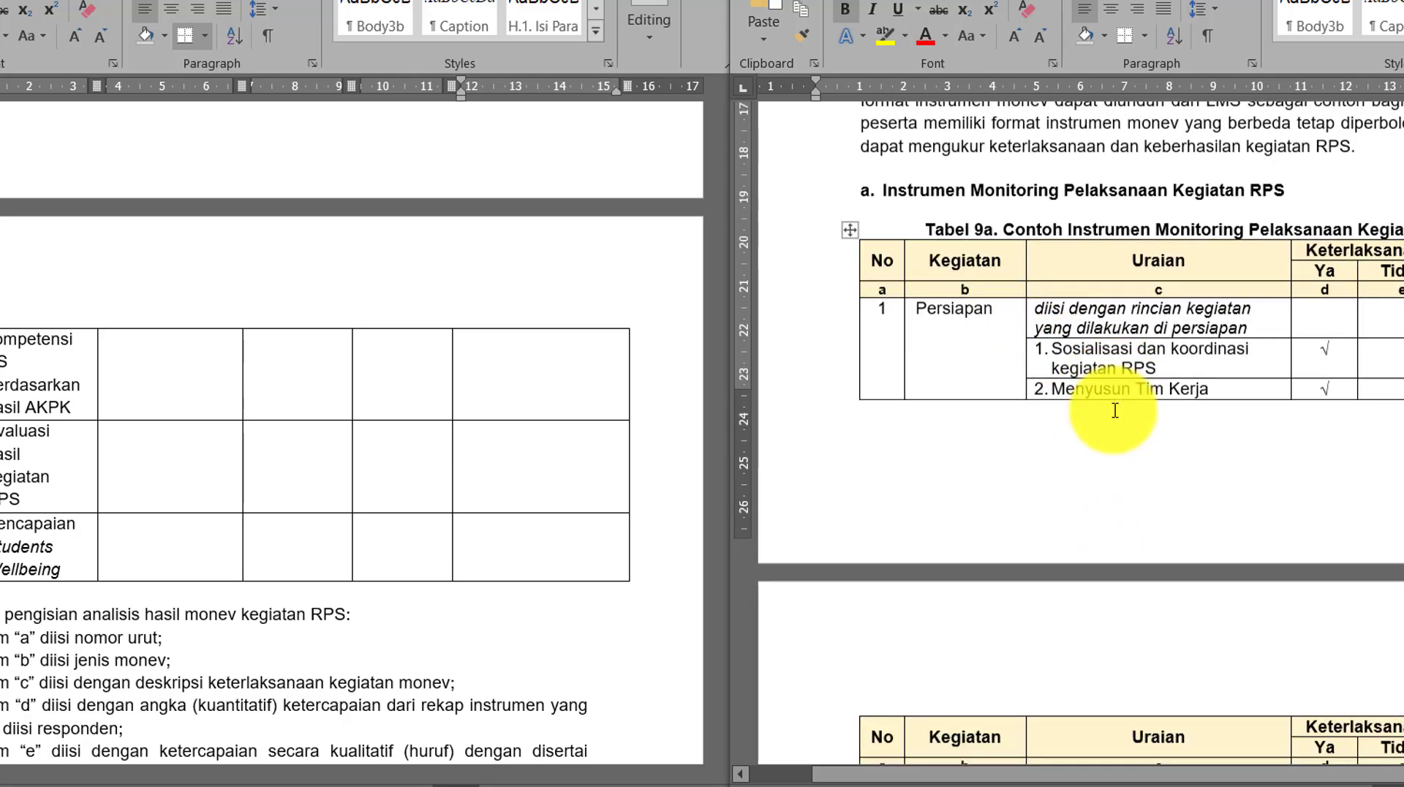
scroll(949, 240, up, 2)
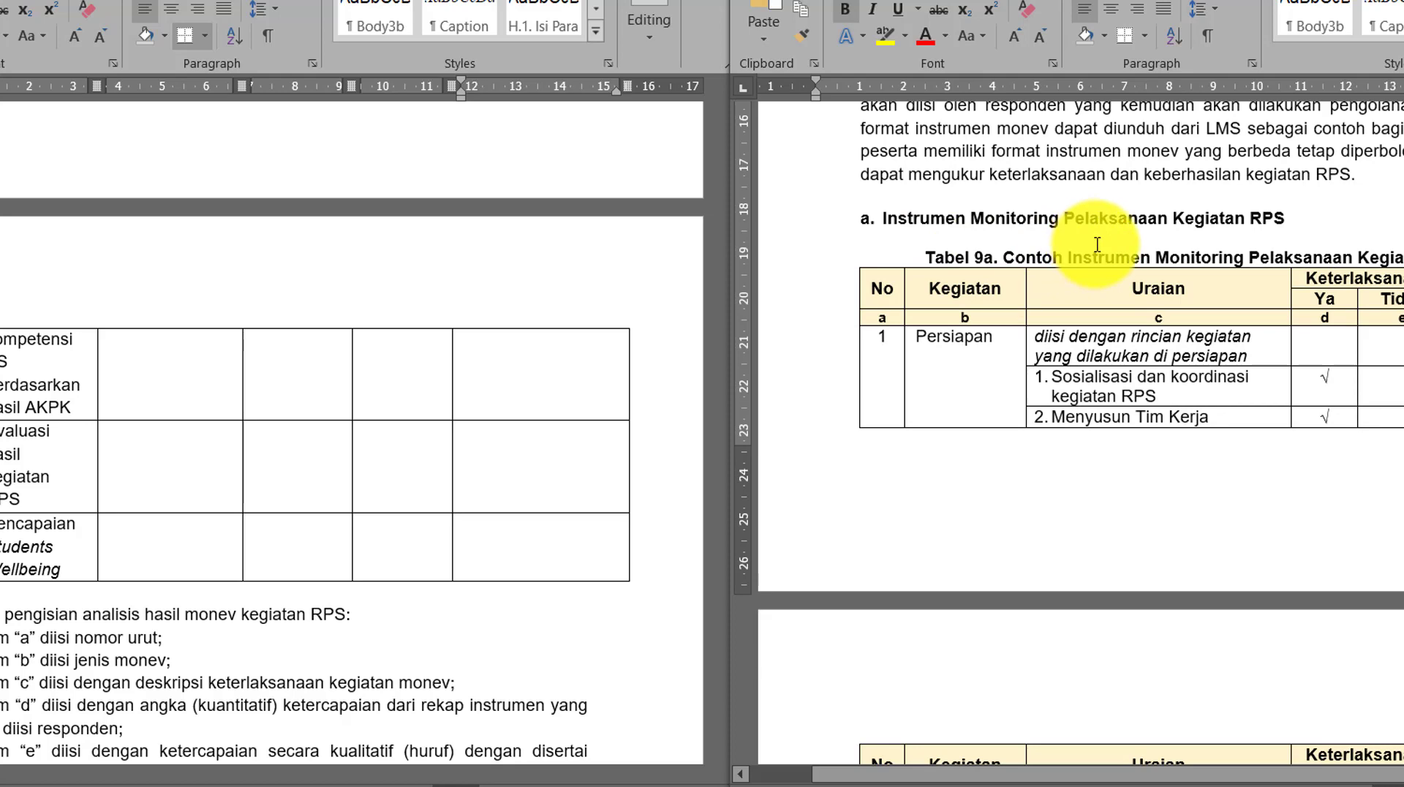
Examine the Tugas 09 instruments in Tabel 9b, 9c and 9d, including their score results and scoring criteria
scroll(1229, 377, down, 15)
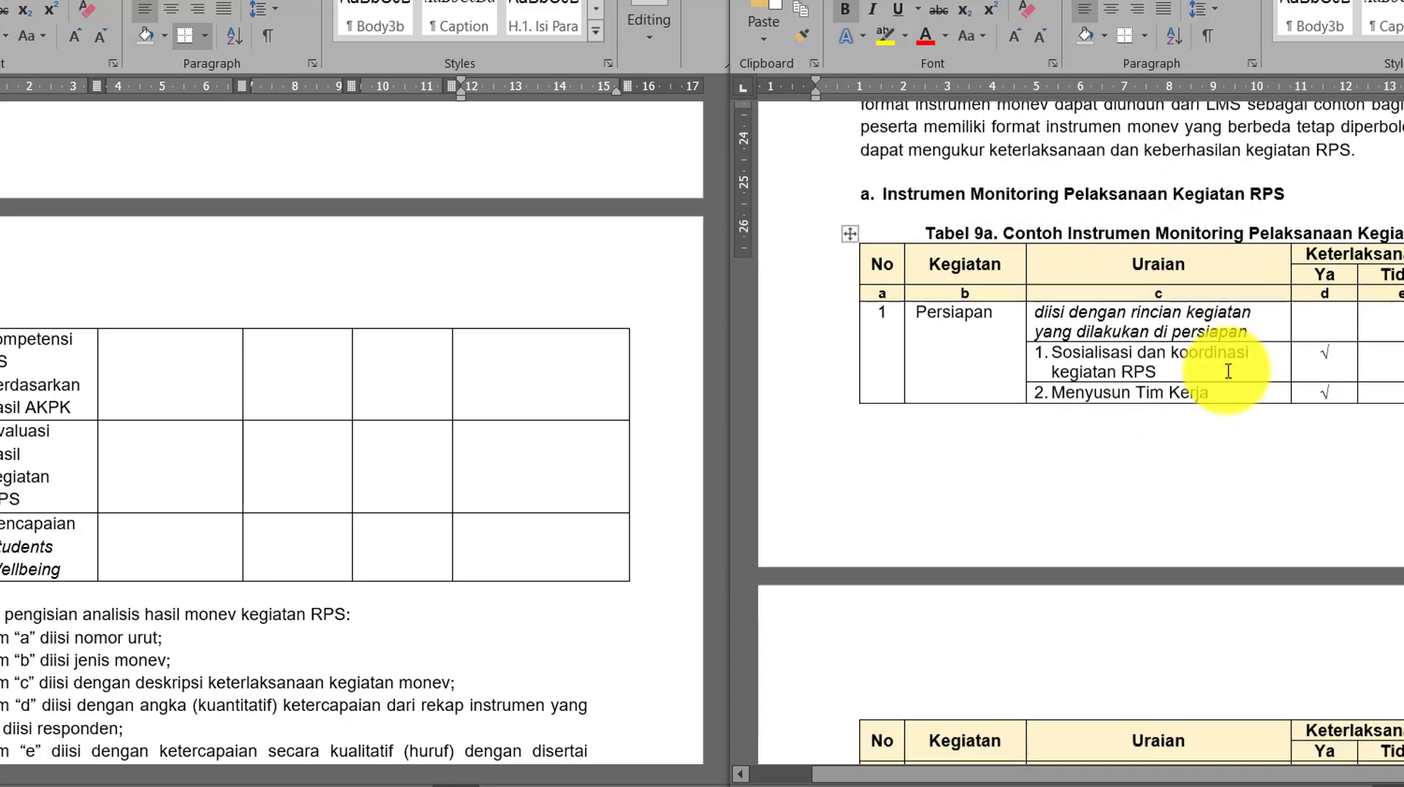
scroll(1229, 374, down, 4)
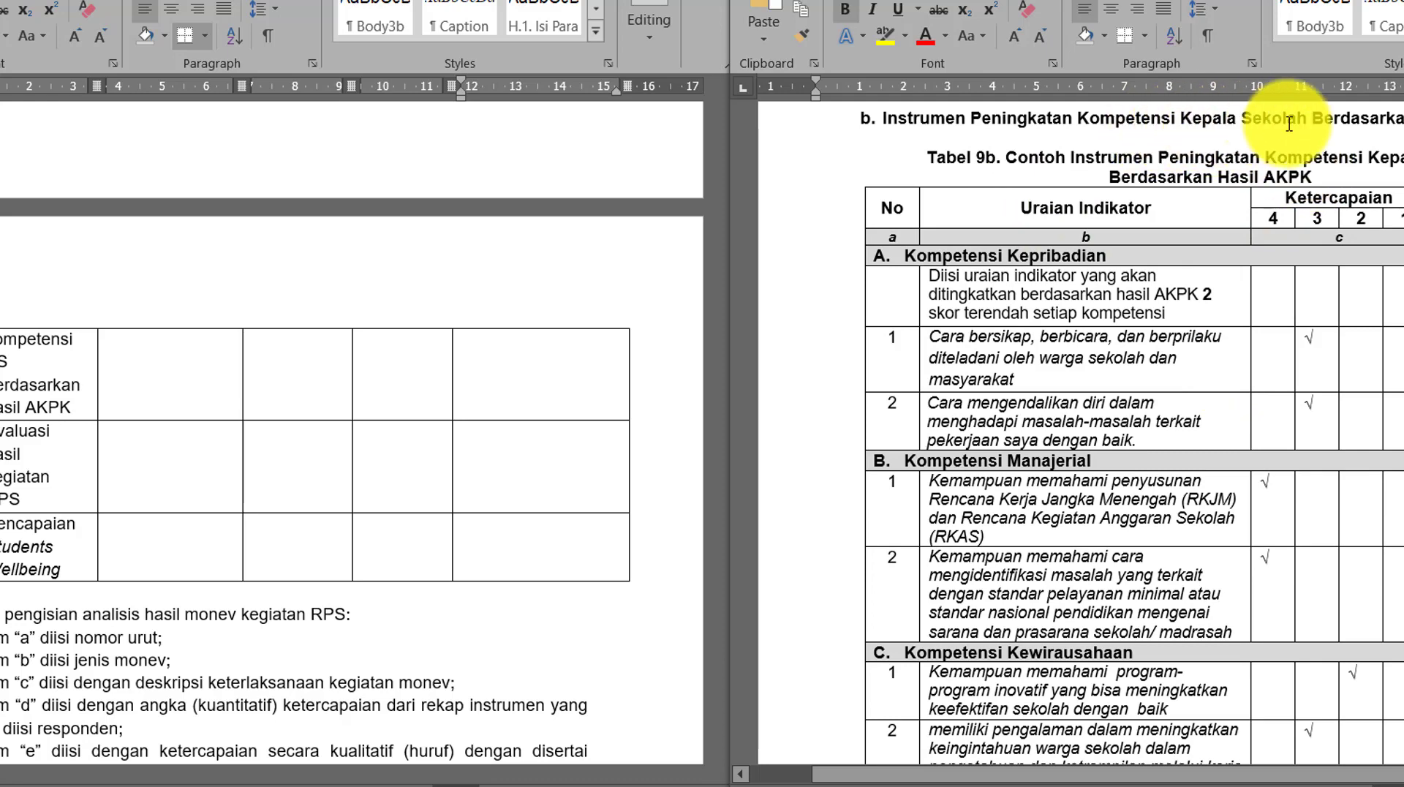
scroll(1154, 277, down, 15)
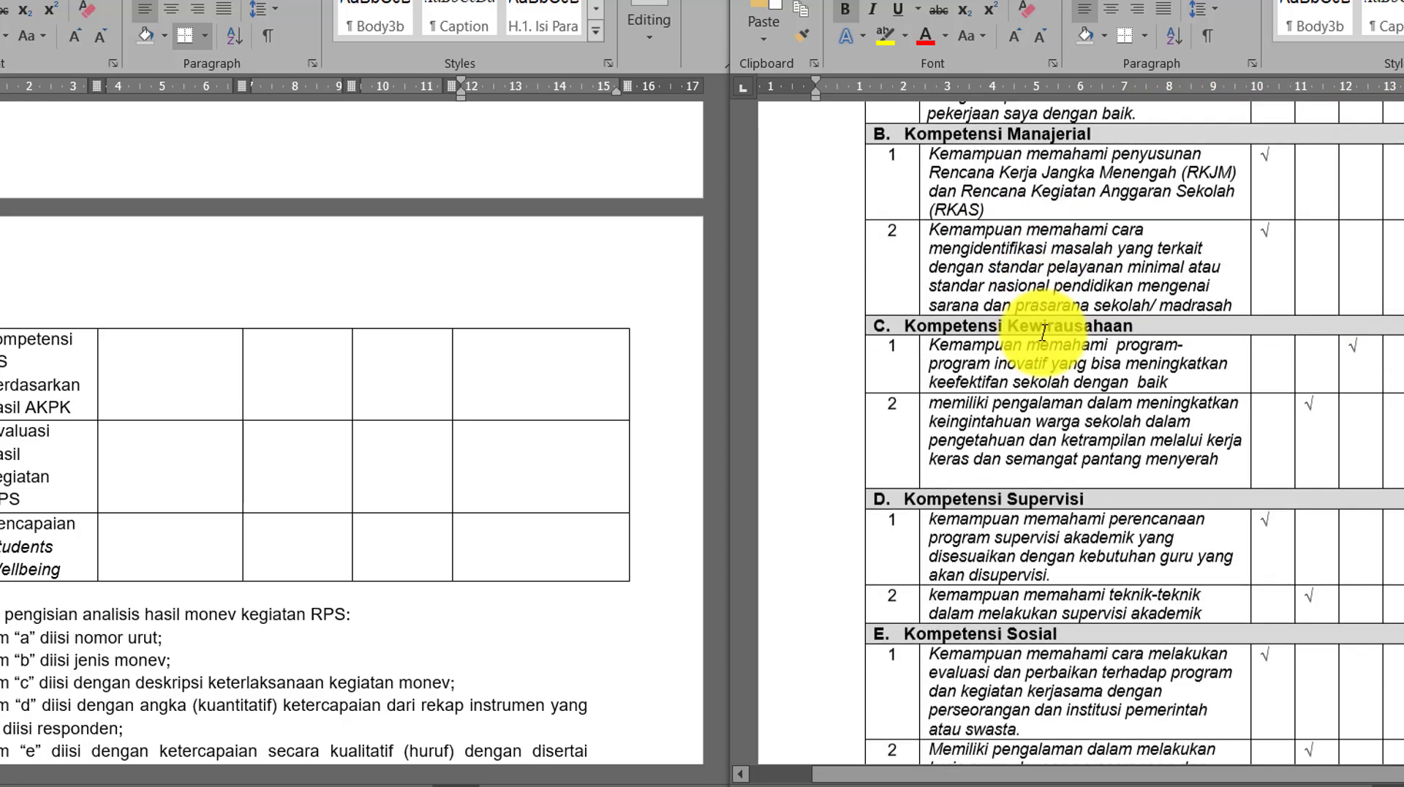
scroll(1046, 334, down, 4)
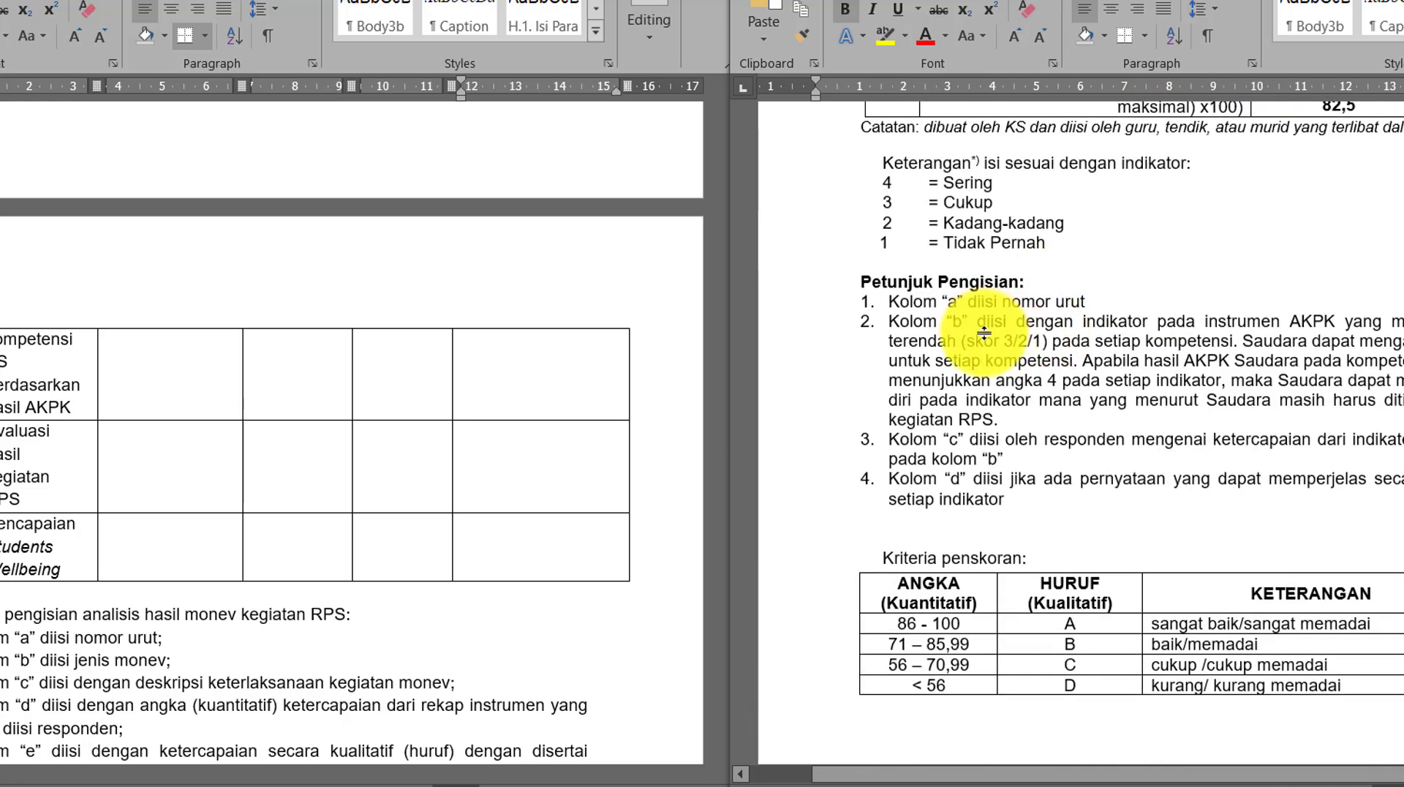
scroll(983, 333, down, 14)
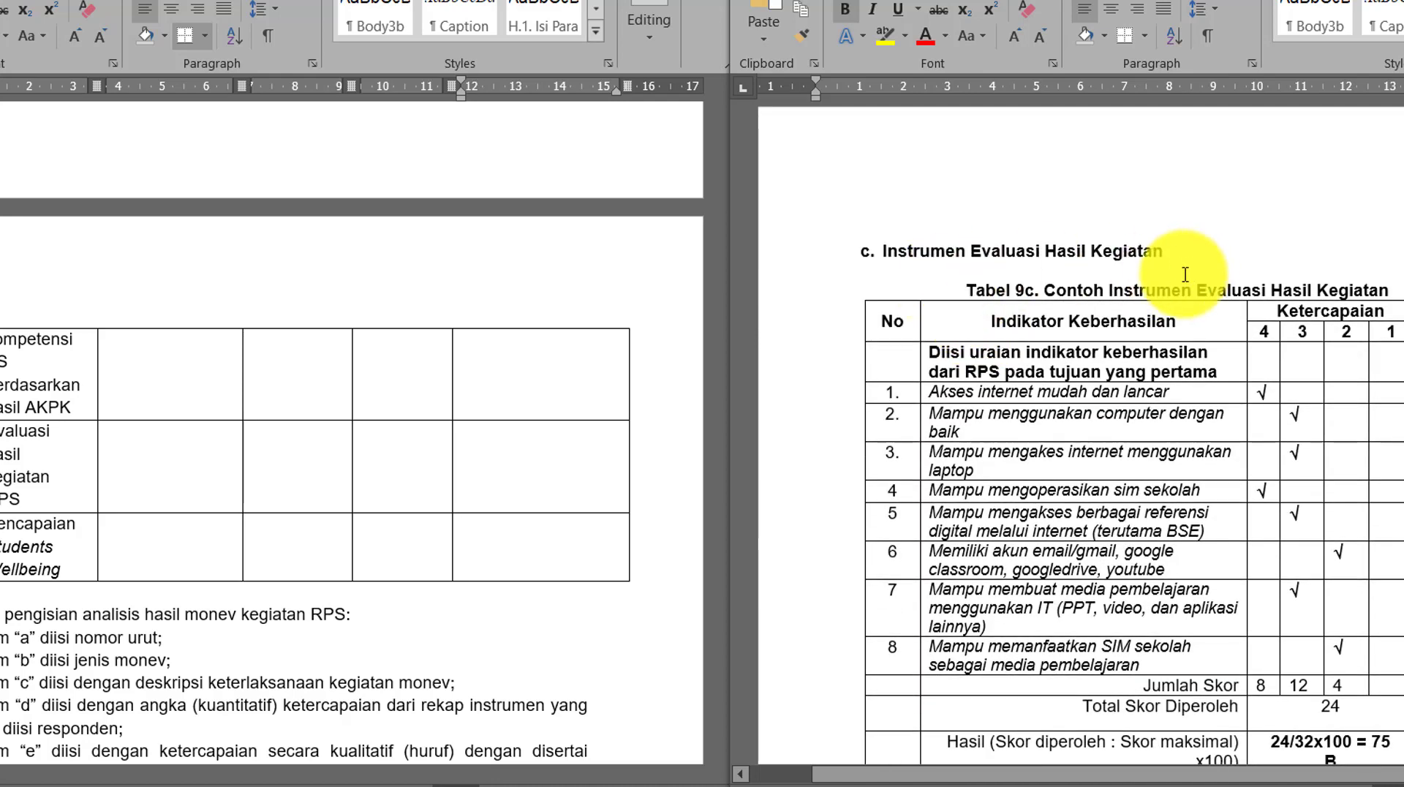
scroll(1123, 295, down, 13)
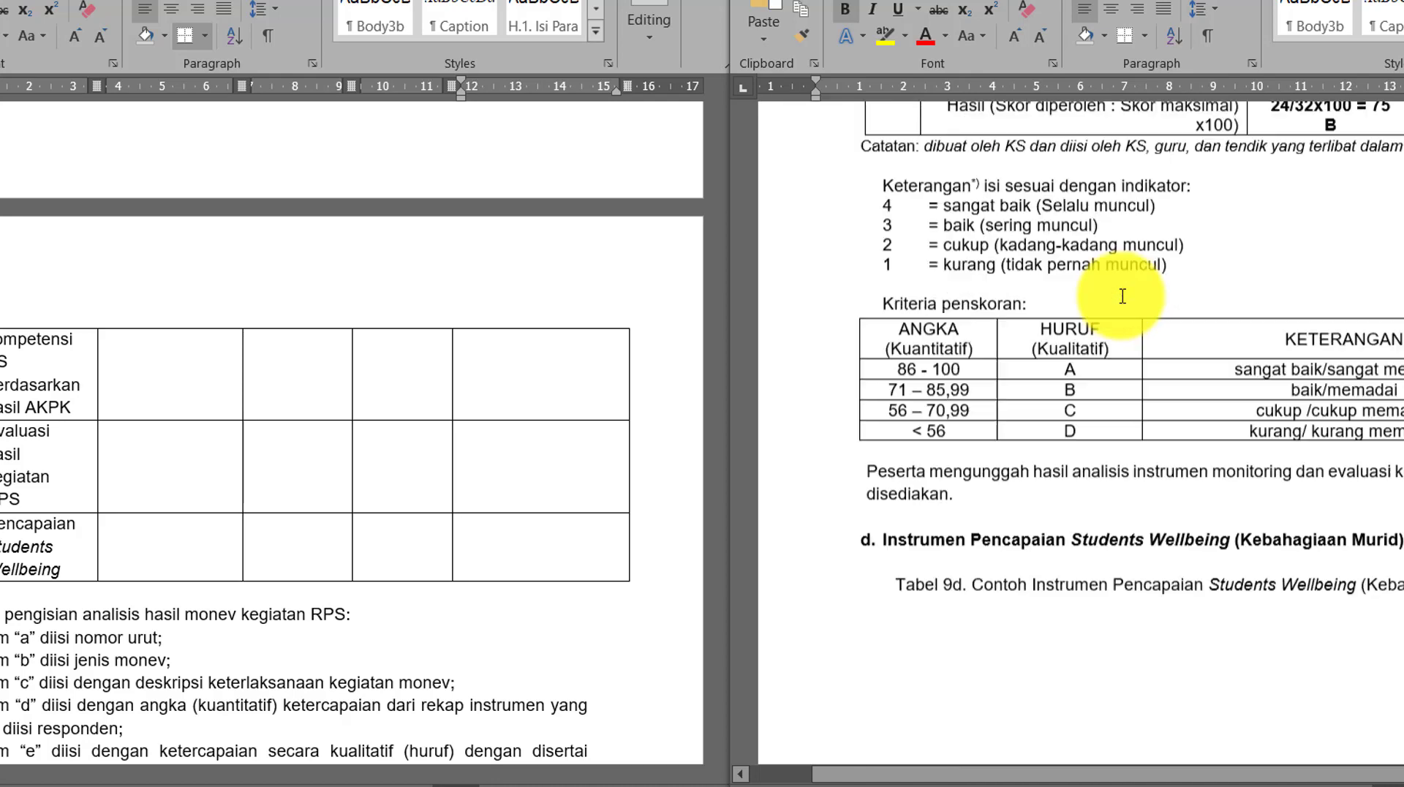
scroll(1088, 410, down, 10)
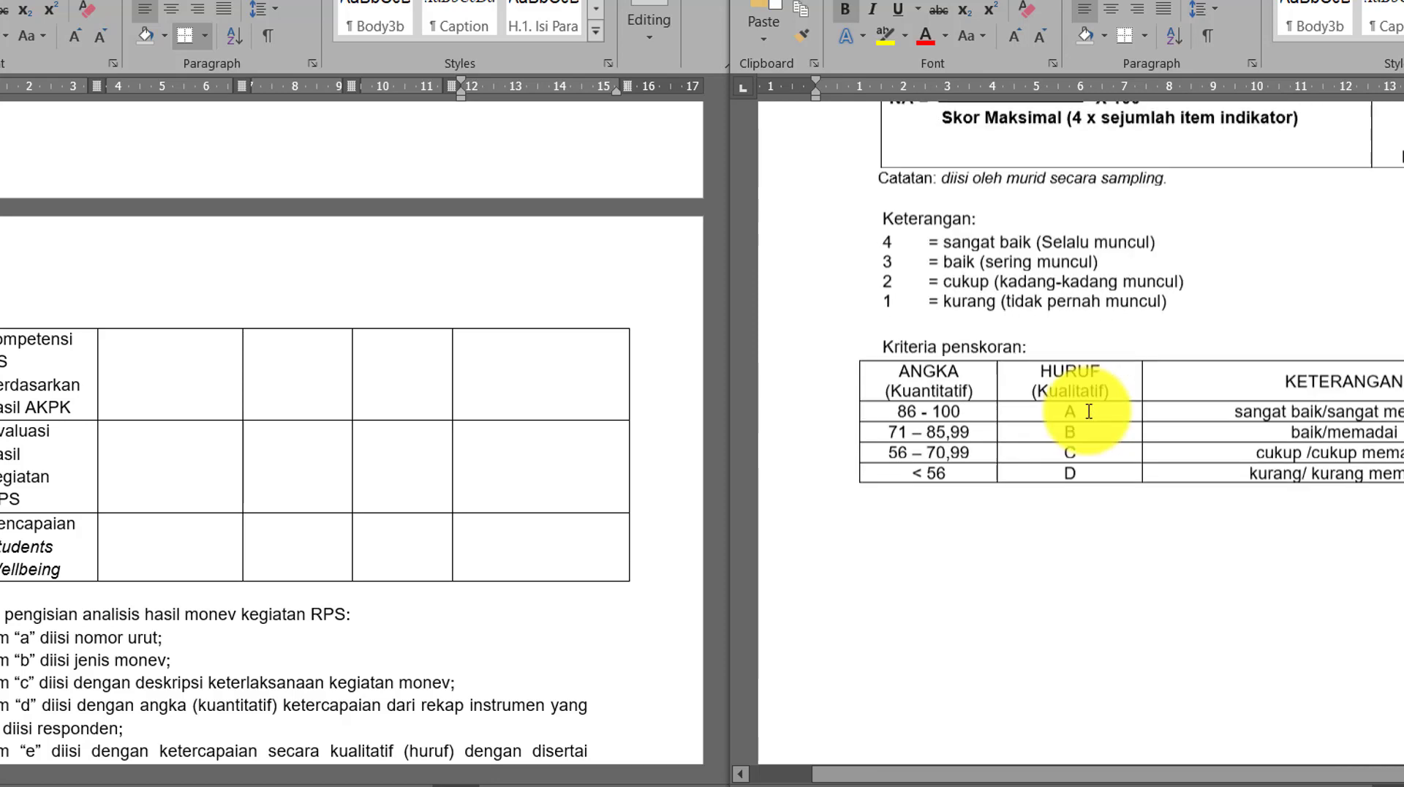
scroll(1089, 410, up, 4)
scroll(1089, 410, up, 10)
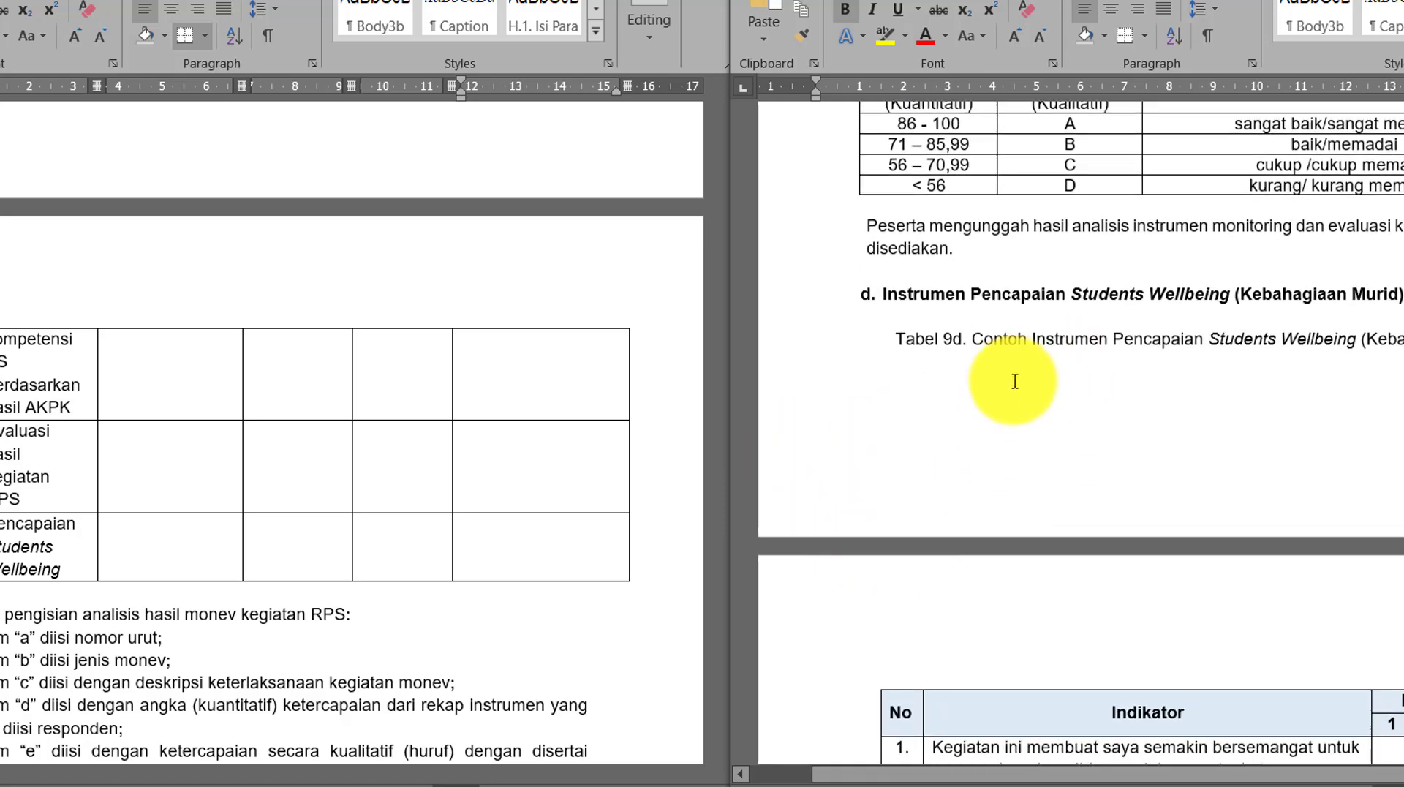
Compare the Ketercapaian columns of Tabel 13 with the score results of instruments 9c and 9b in Tugas 09
scroll(298, 448, up, 6)
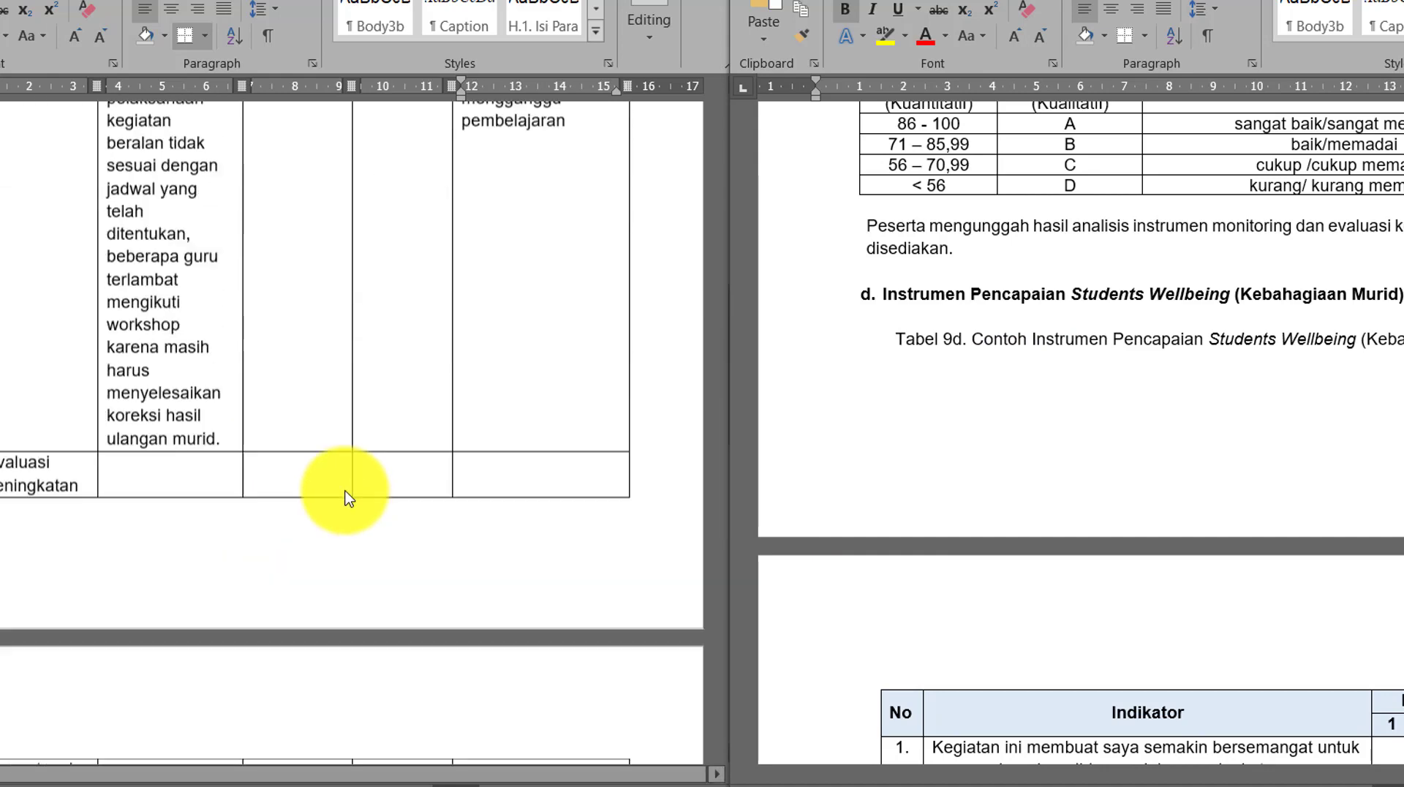
scroll(348, 497, up, 6)
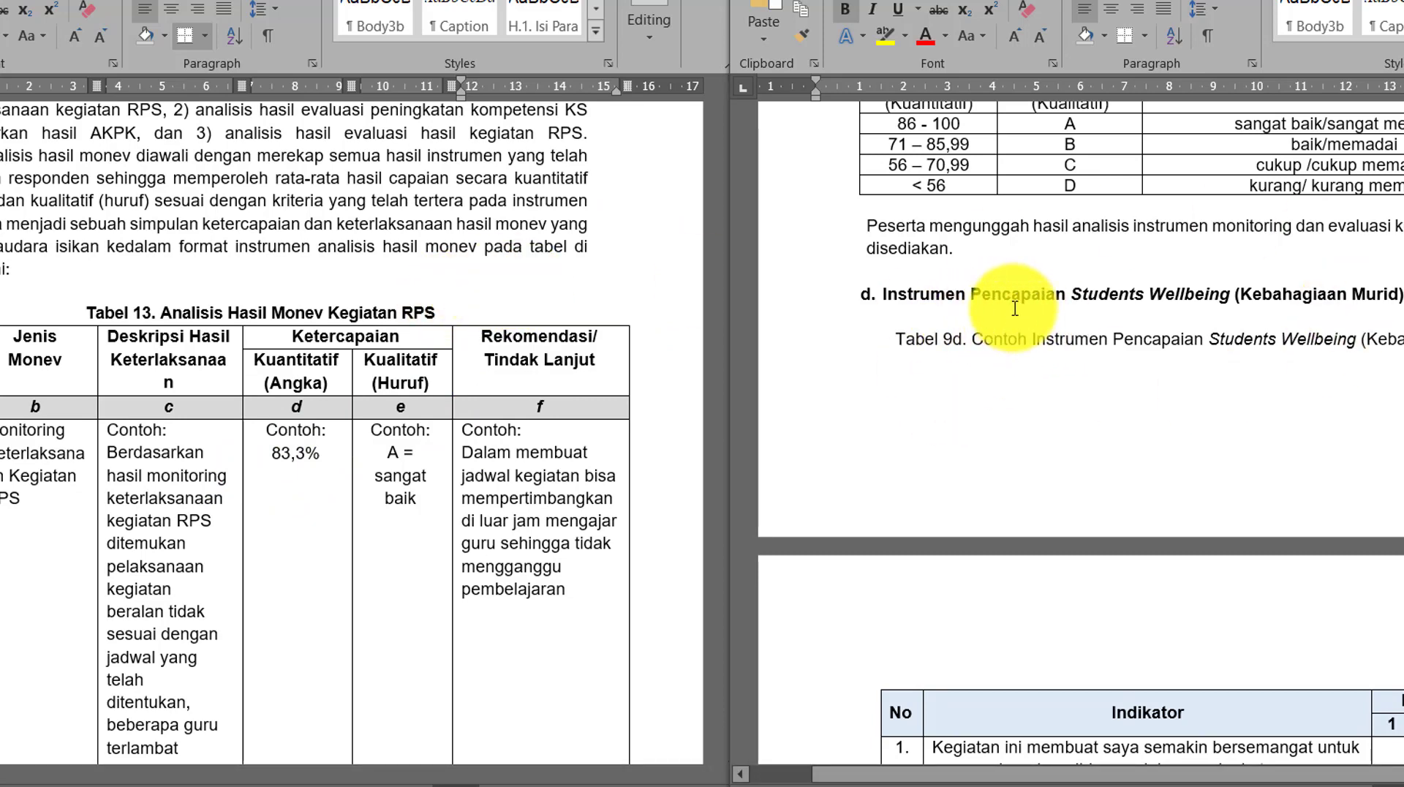
scroll(1016, 308, up, 8)
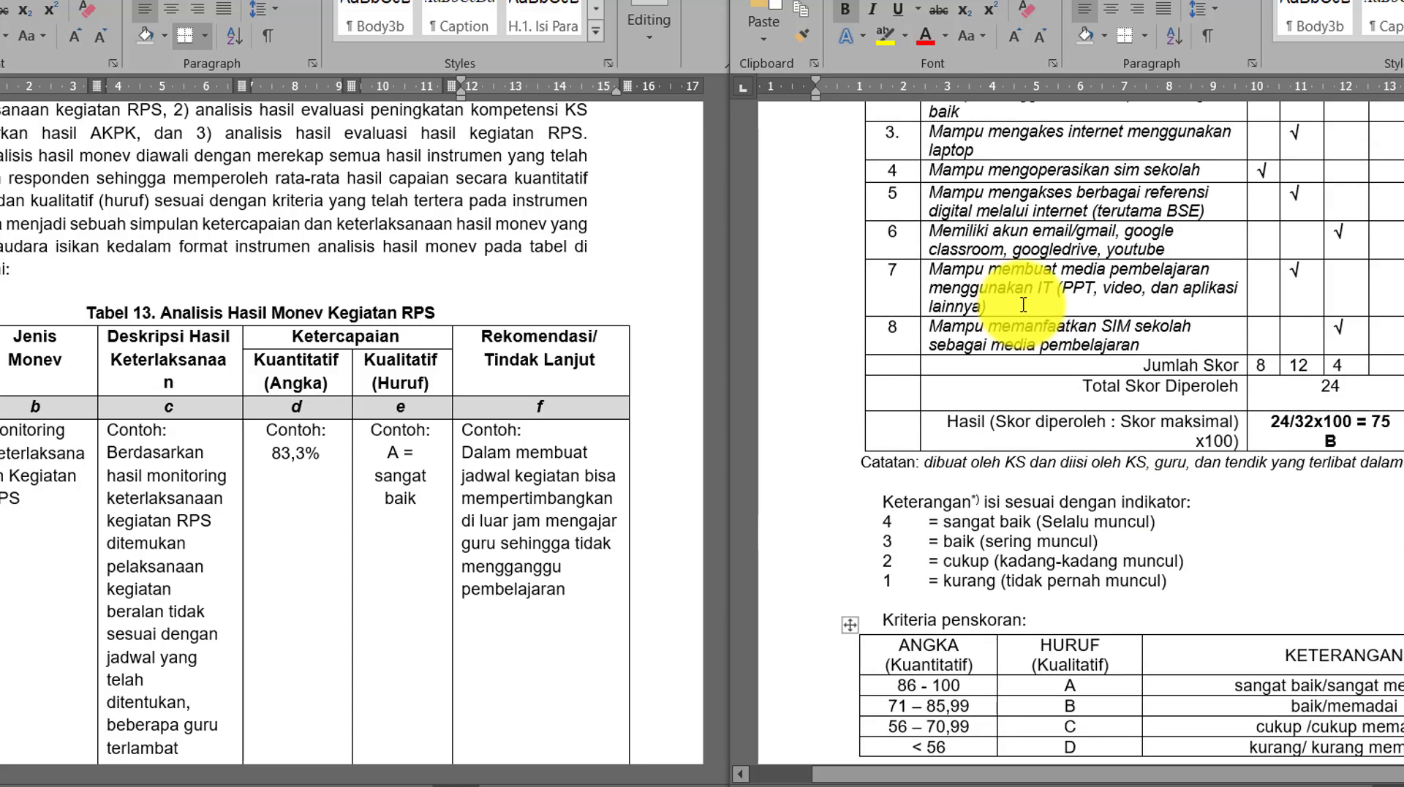
scroll(1021, 303, up, 18)
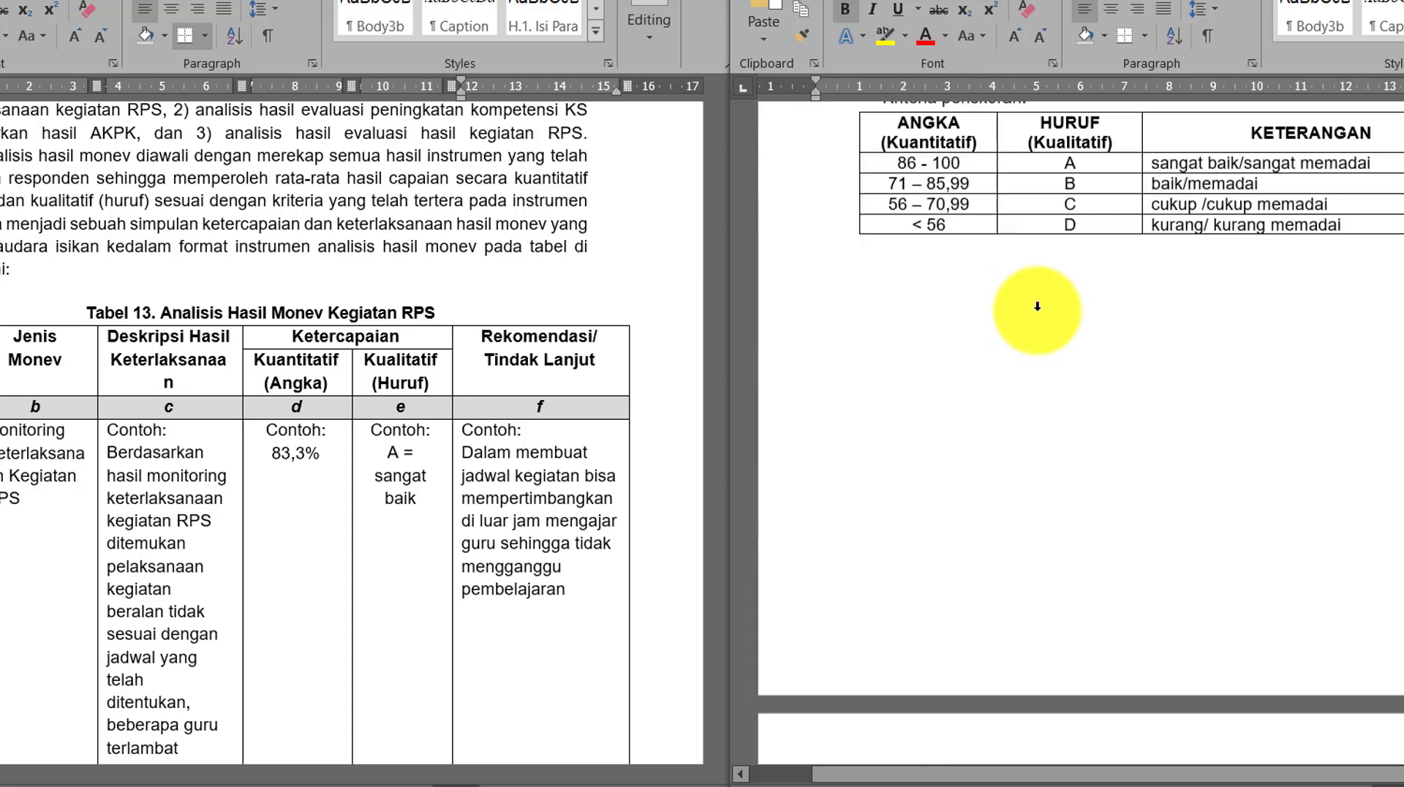
scroll(1044, 309, up, 20)
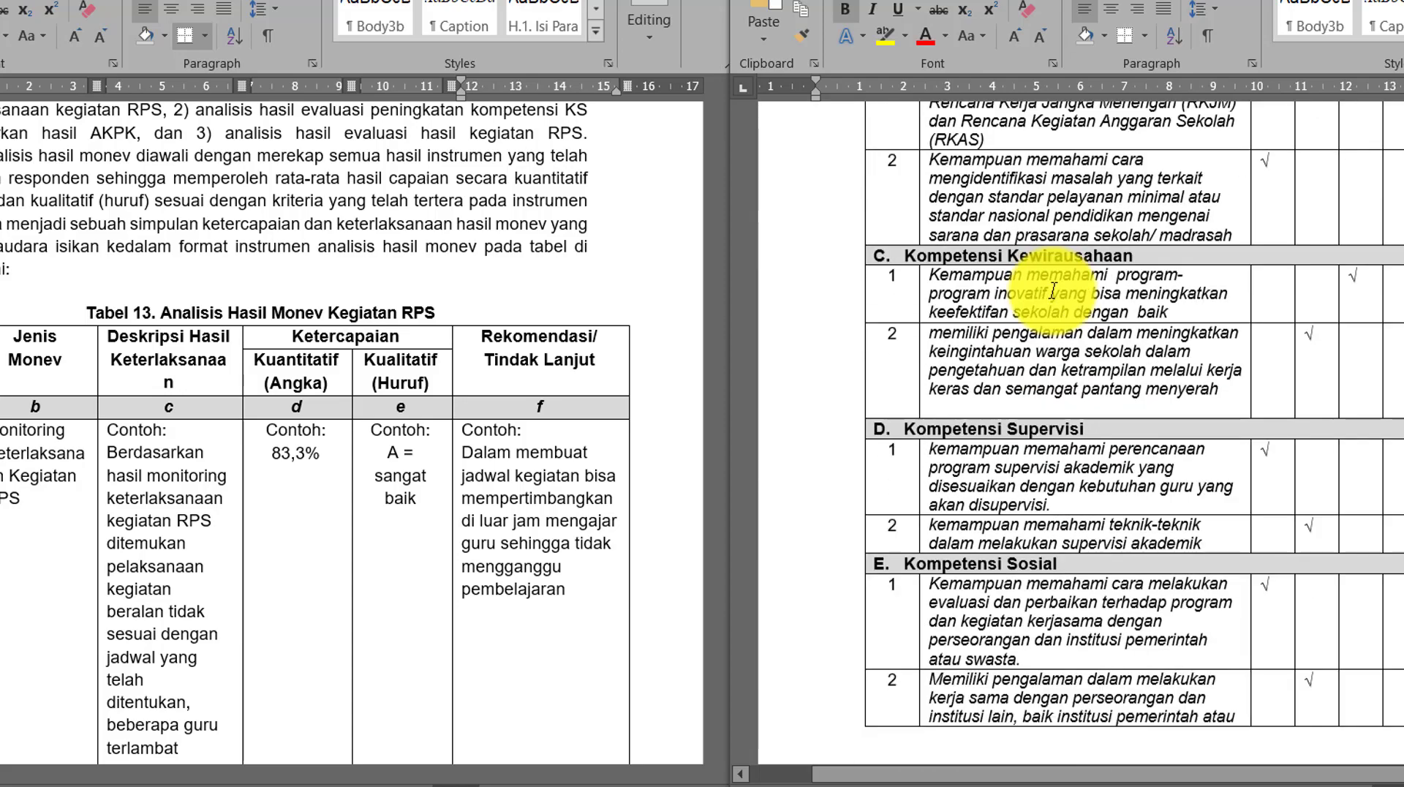
scroll(1057, 296, up, 7)
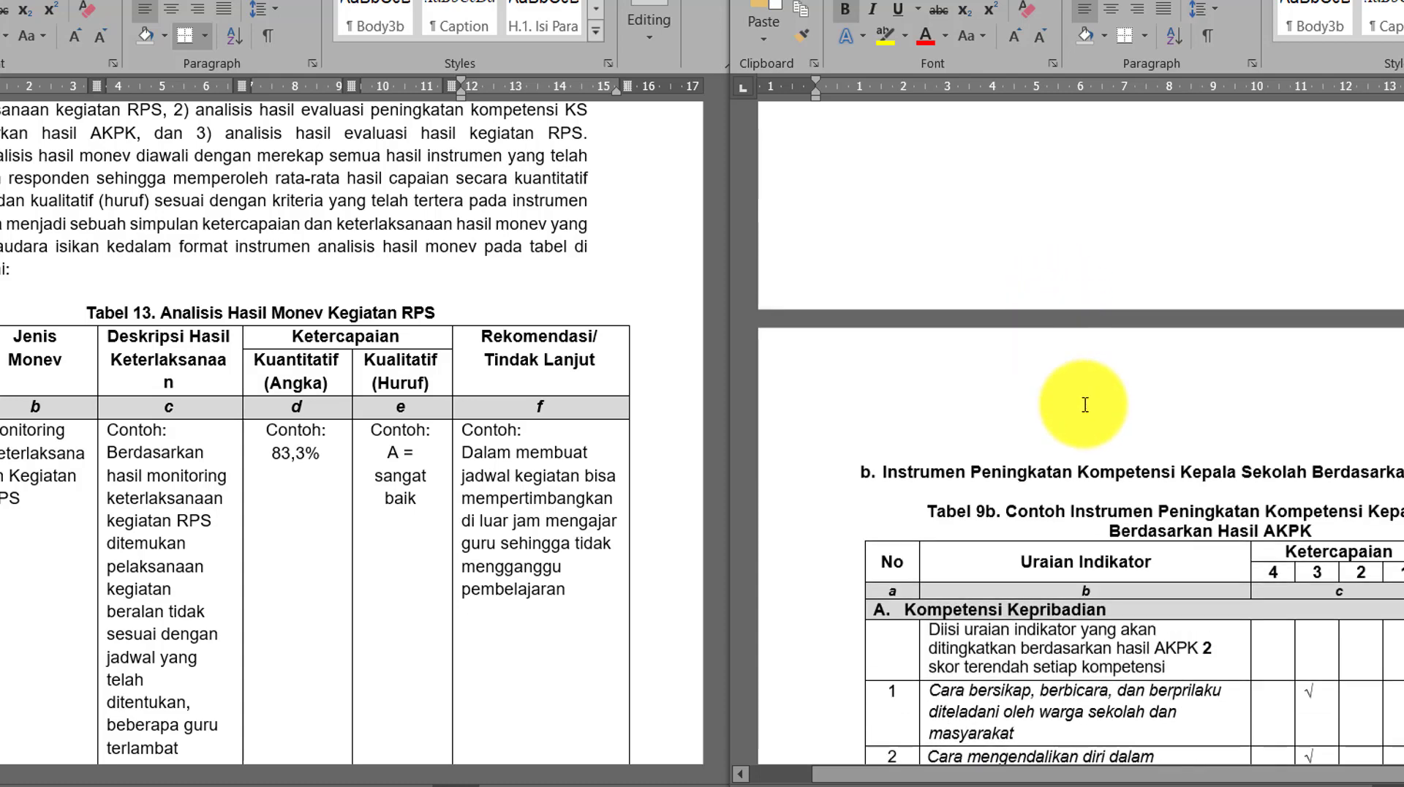
Review Tabel 9a in Tugas 09 from its heading through the activity rows to the total score and scoring criteria
scroll(1075, 366, up, 6)
scroll(1090, 402, up, 16)
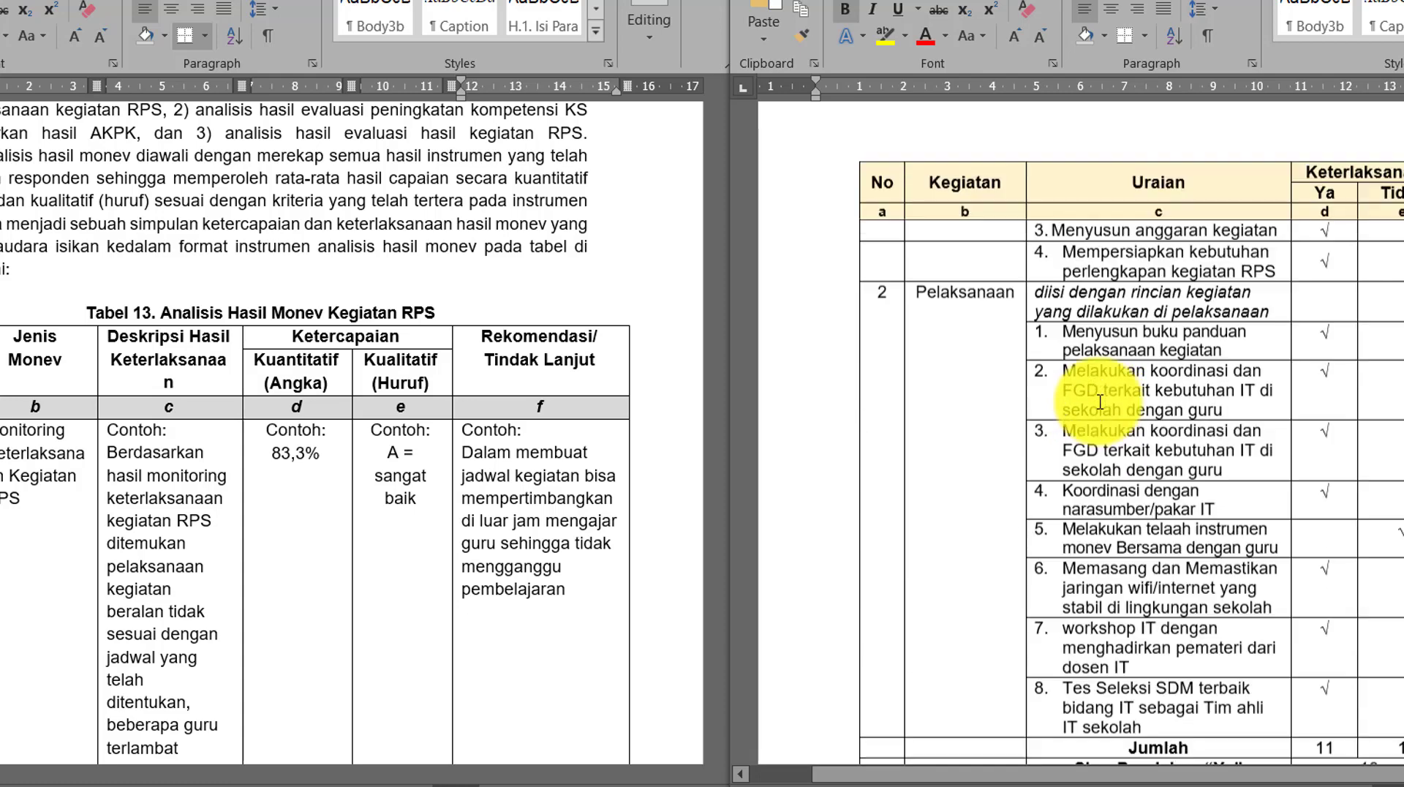
scroll(1100, 402, up, 15)
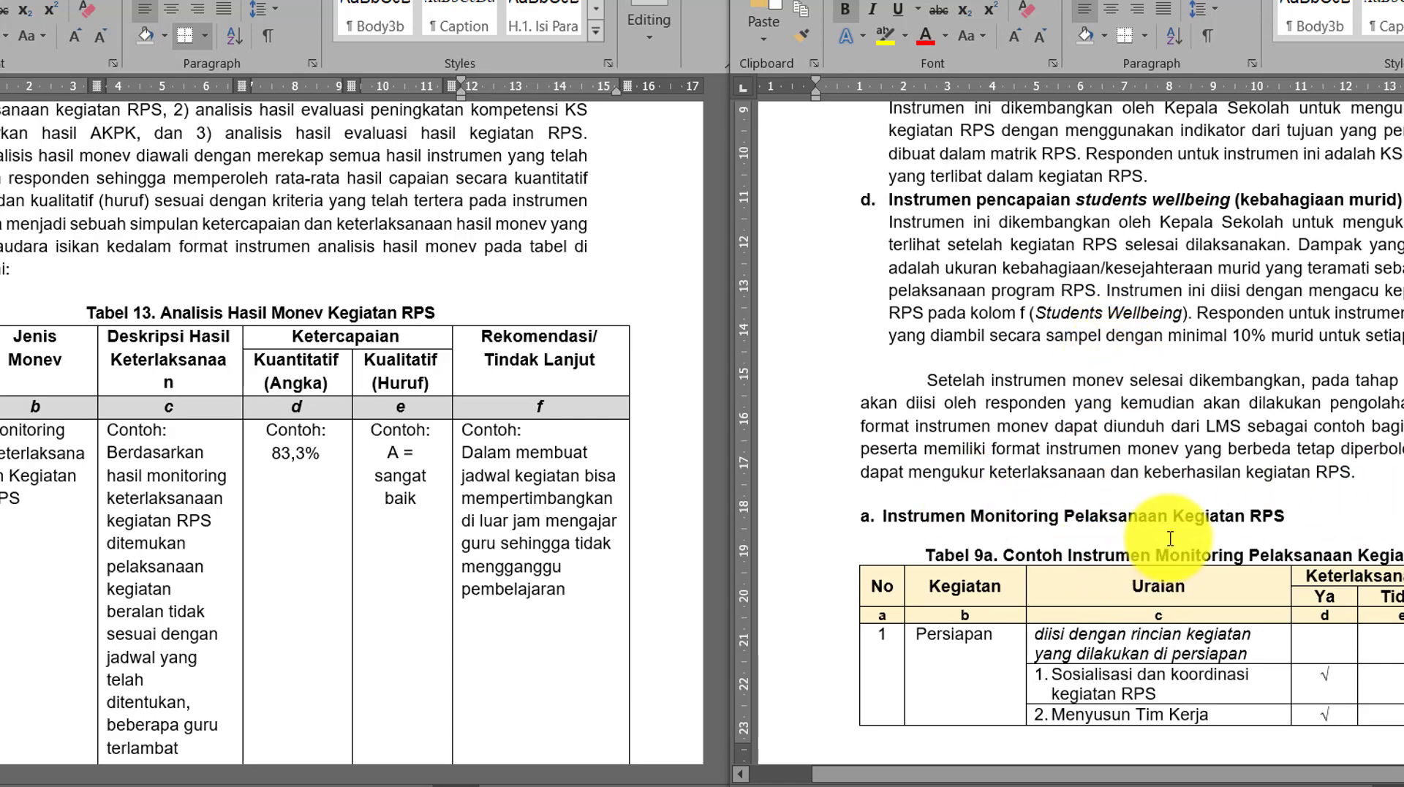
scroll(1170, 538, down, 15)
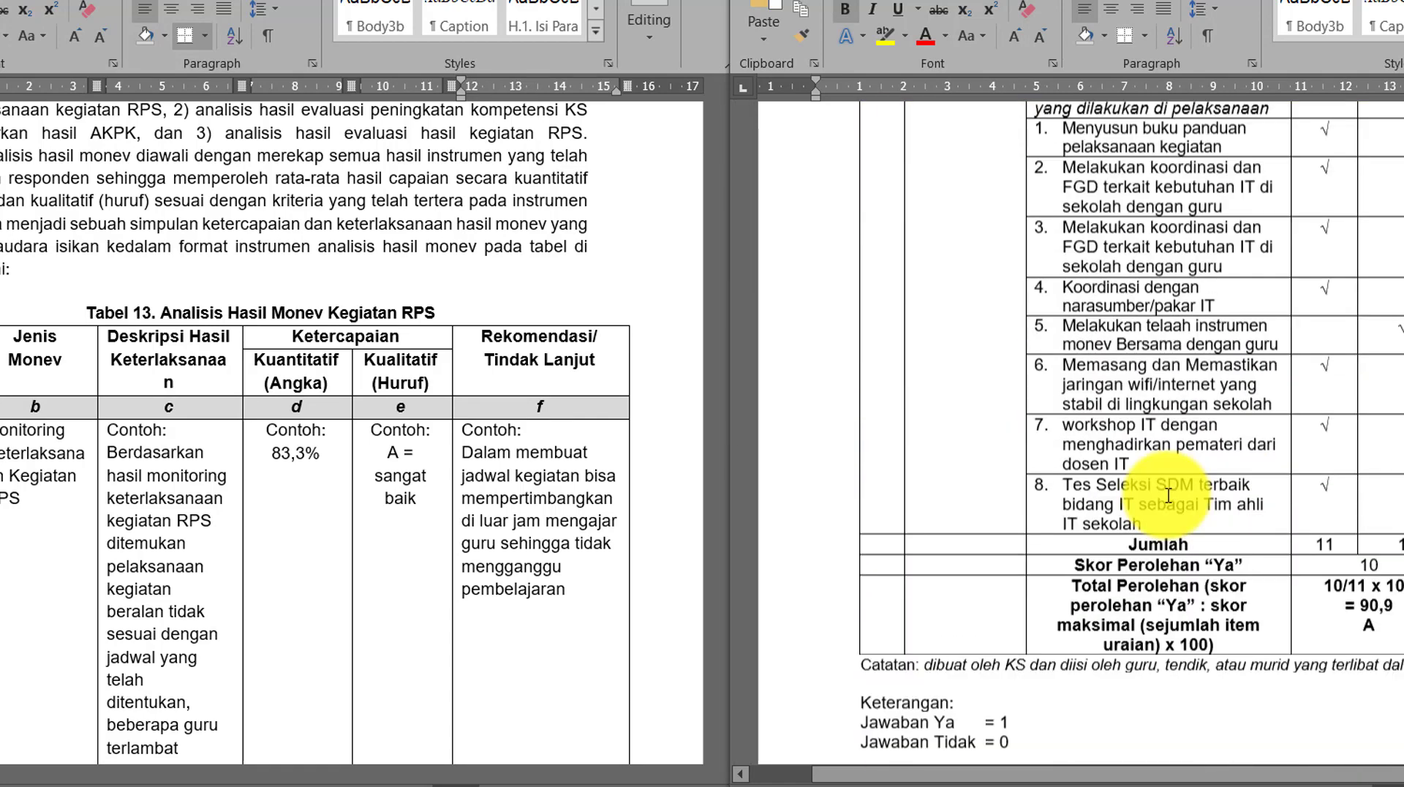
scroll(1168, 496, down, 10)
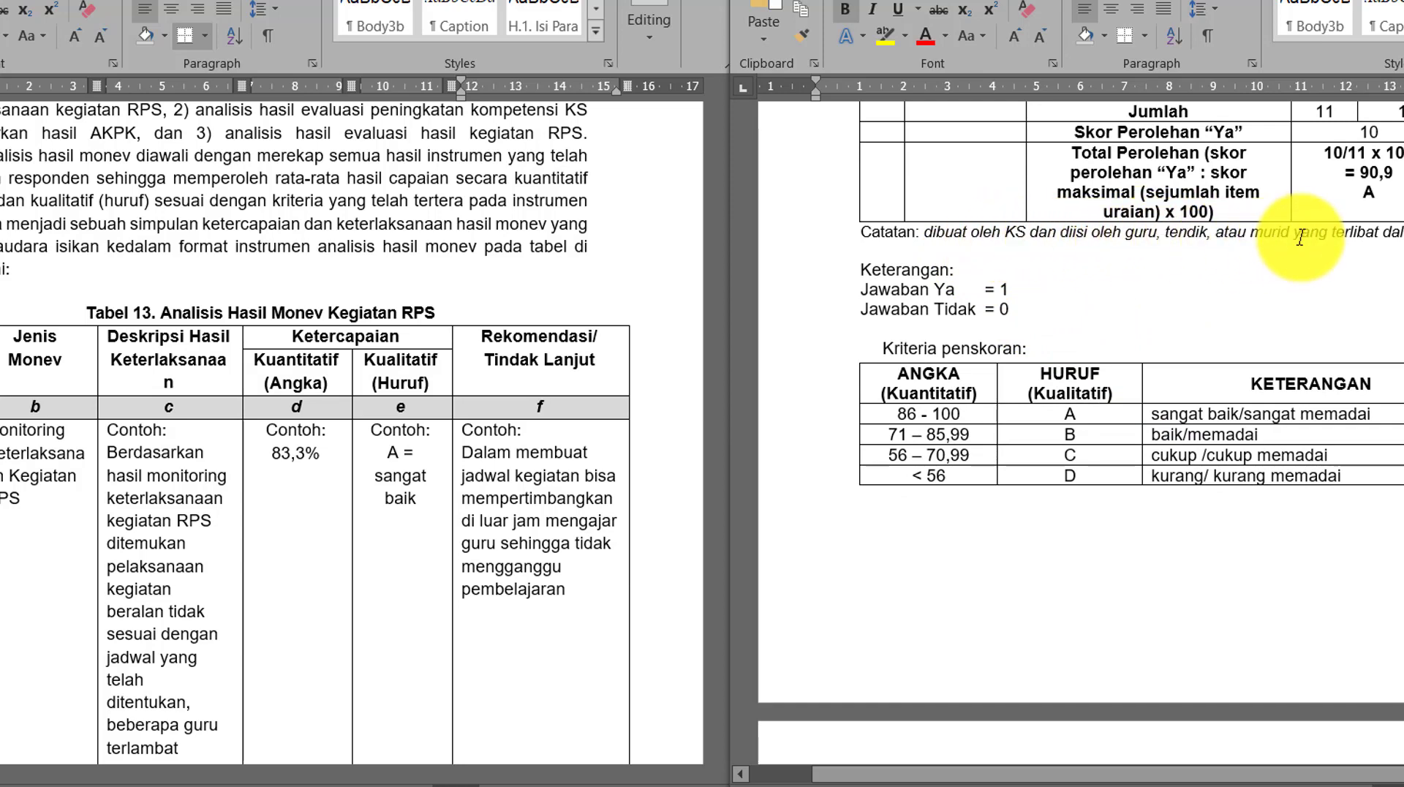
scroll(1243, 267, up, 3)
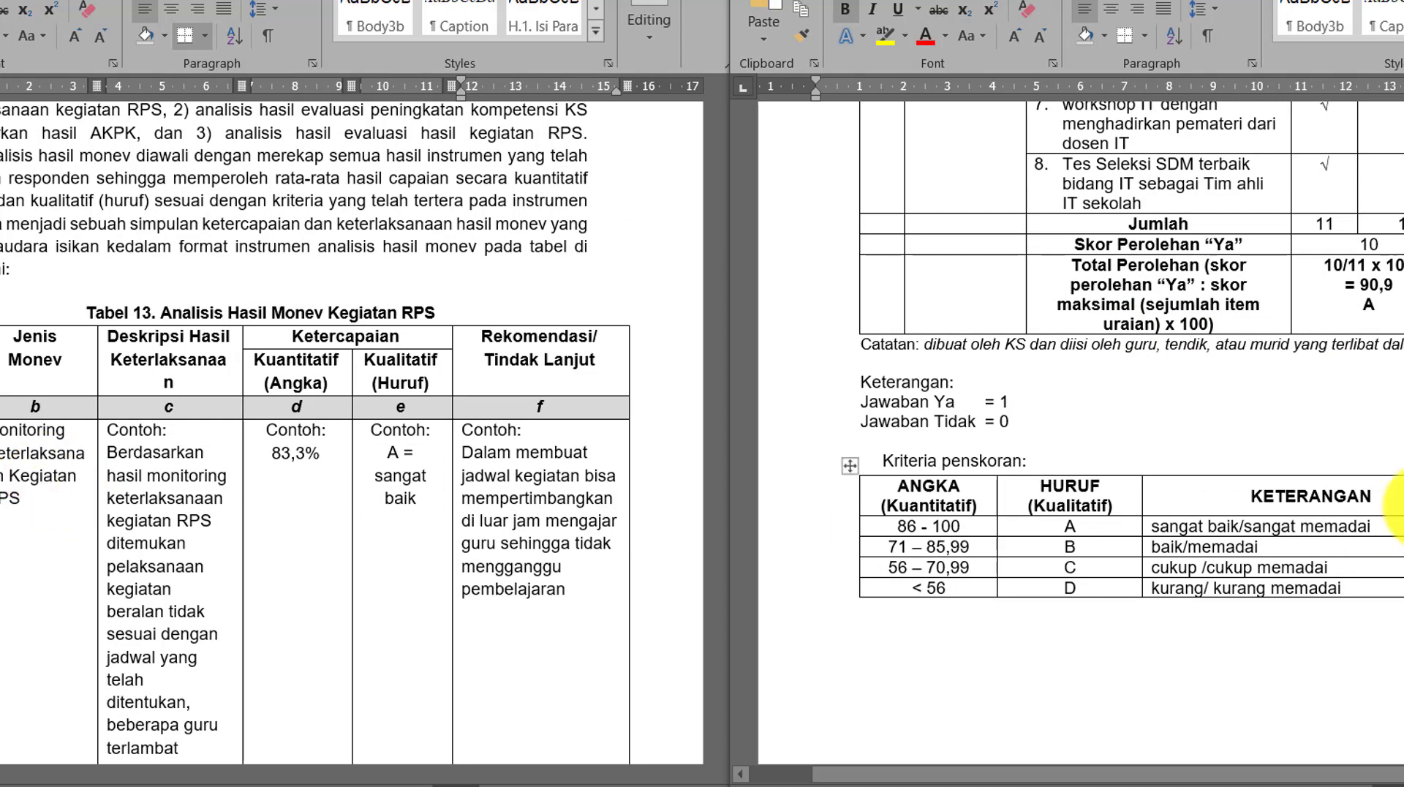
Match row 2 of Tabel 13, Evaluasi peningkatan kompetensi KS, with Tabel 9b's indicators, score result and scoring criteria in Tugas 09
scroll(1370, 454, down, 15)
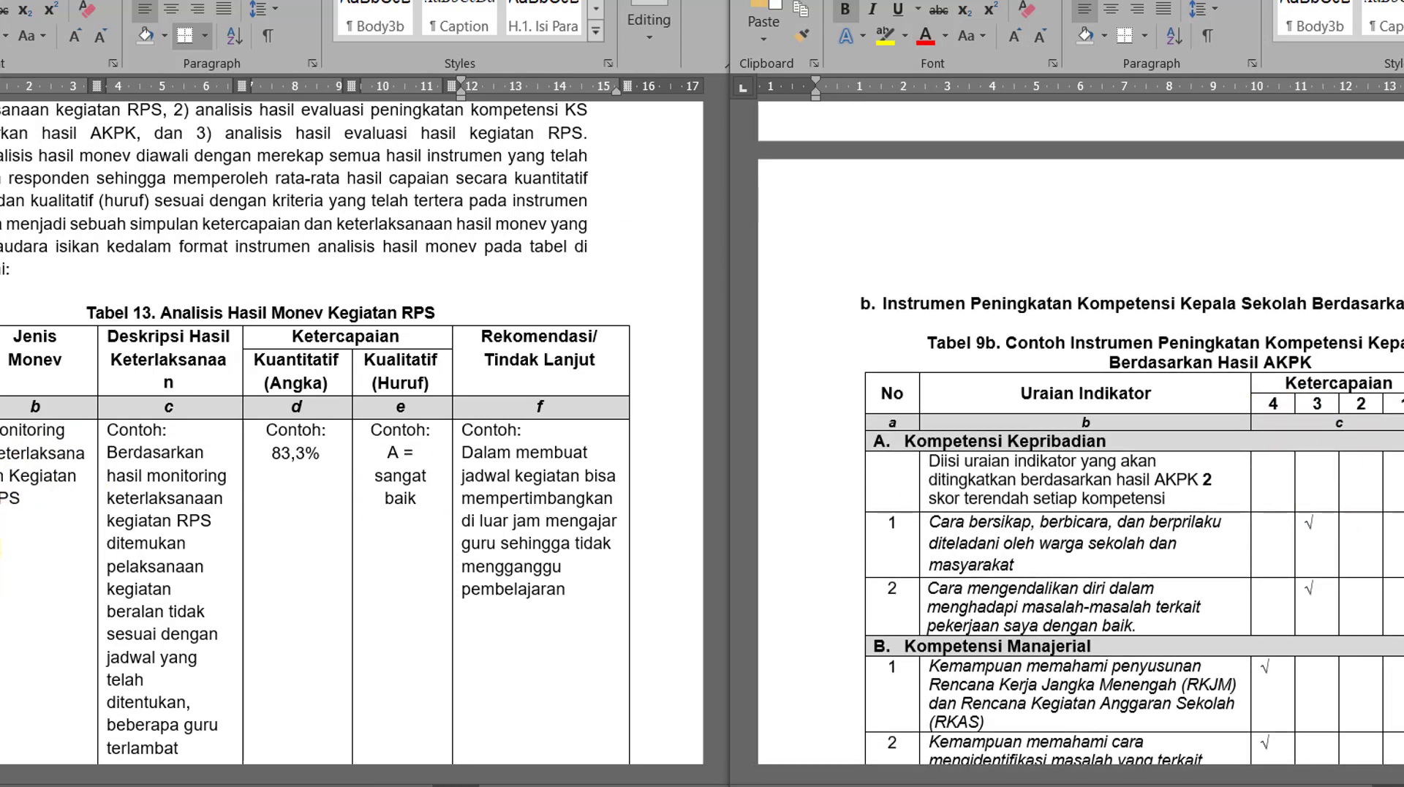
scroll(139, 512, down, 10)
scroll(154, 507, down, 2)
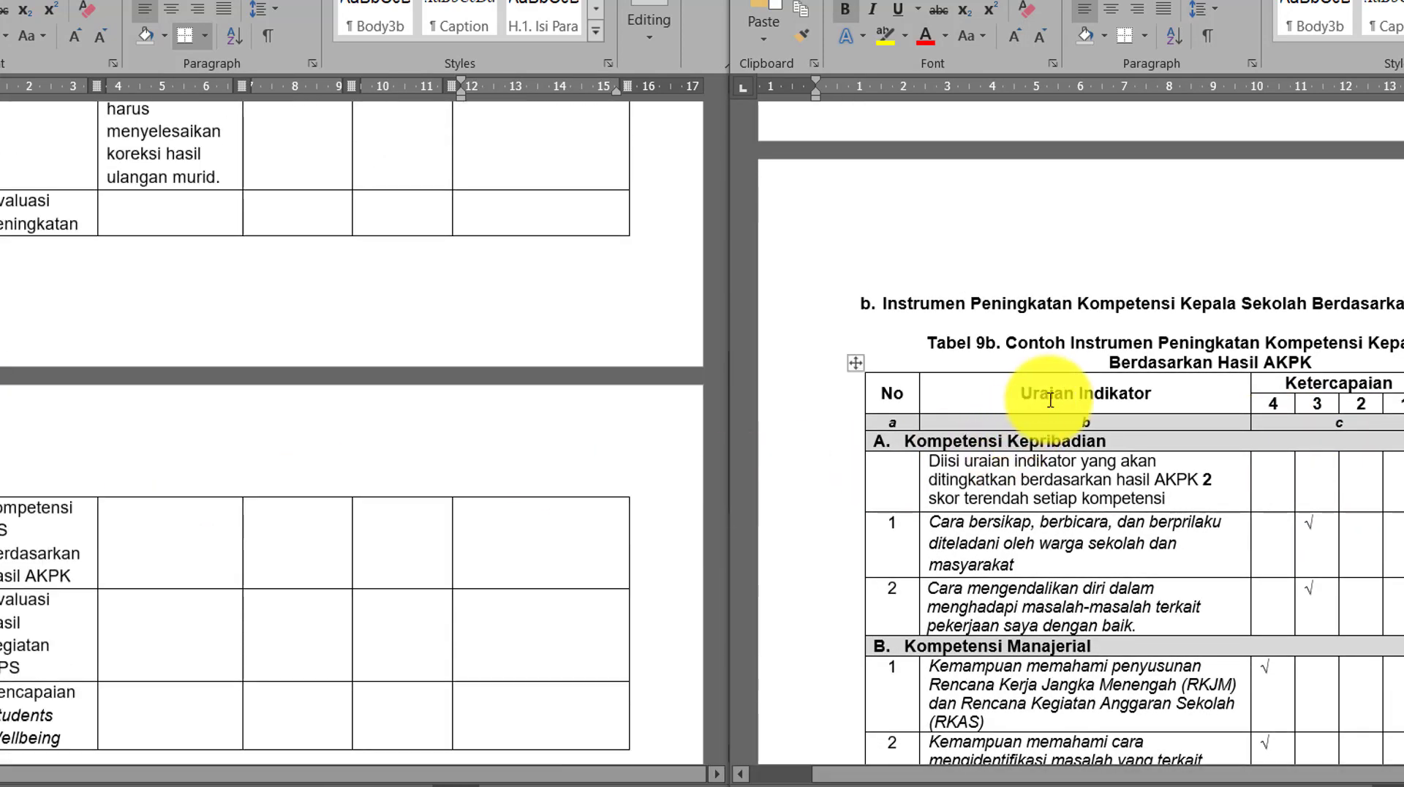
scroll(1056, 399, down, 15)
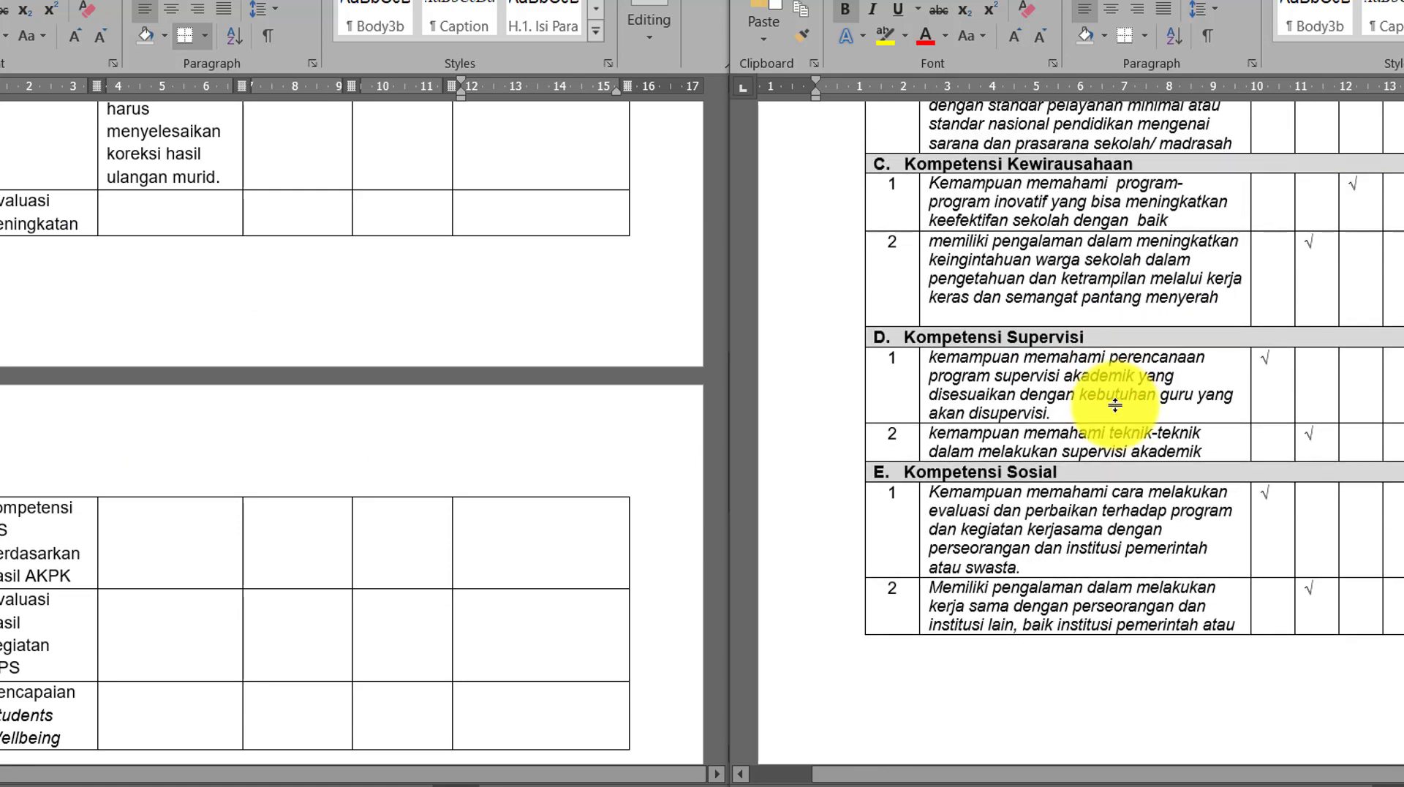
scroll(1117, 395, down, 6)
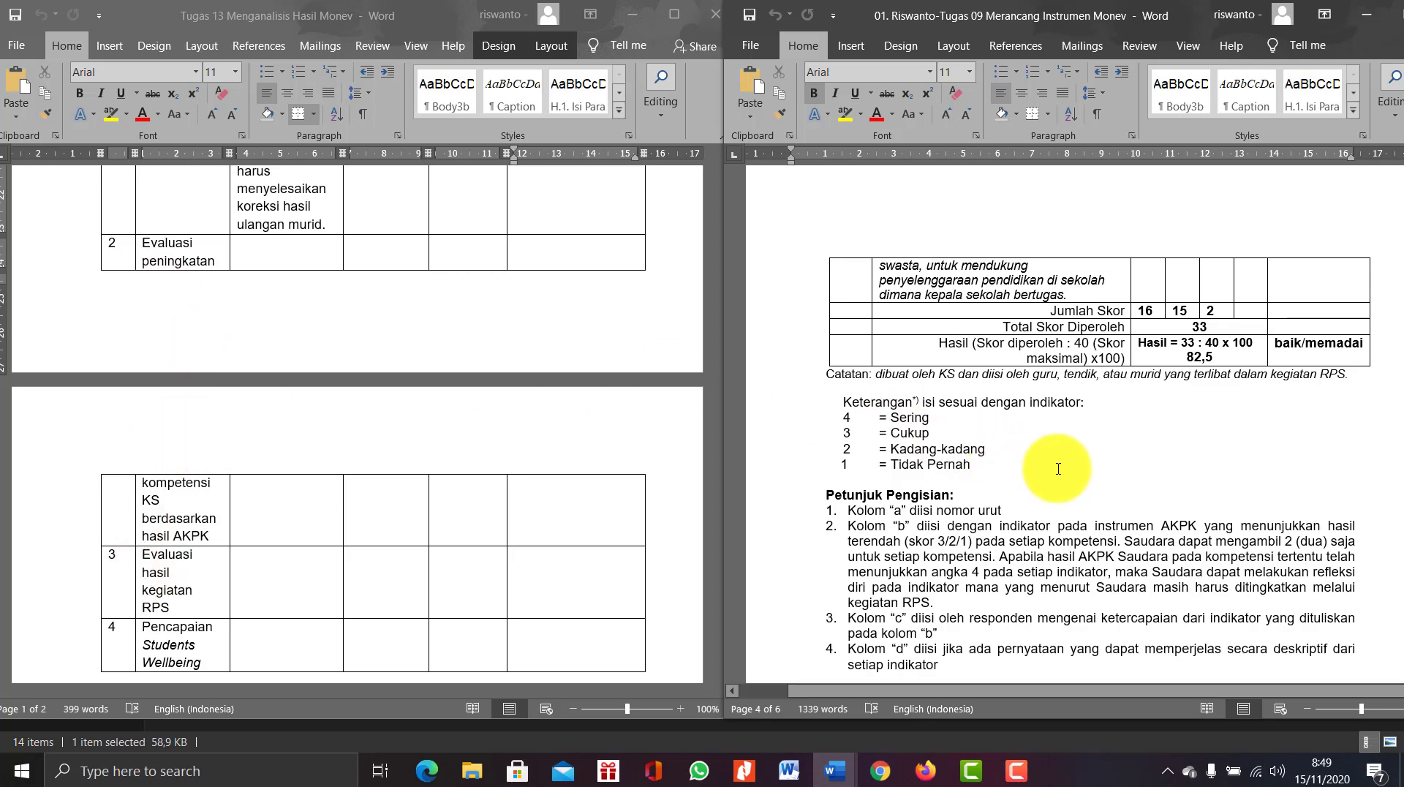
scroll(1048, 436, down, 8)
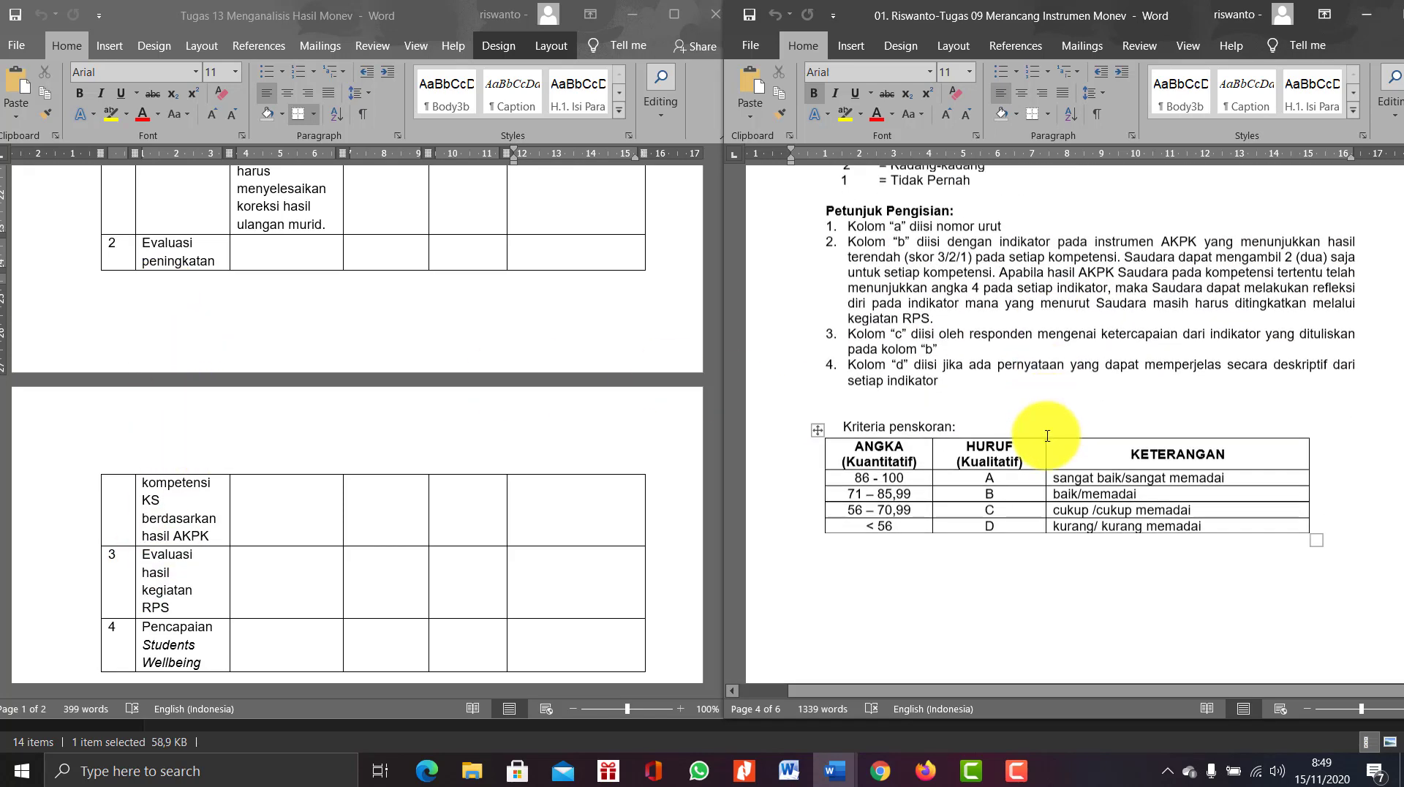
Match row 3 of Tabel 13, Evaluasi hasil kegiatan RPS, with the indicators and score result of Tabel 9c in Tugas 09
scroll(1047, 435, down, 3)
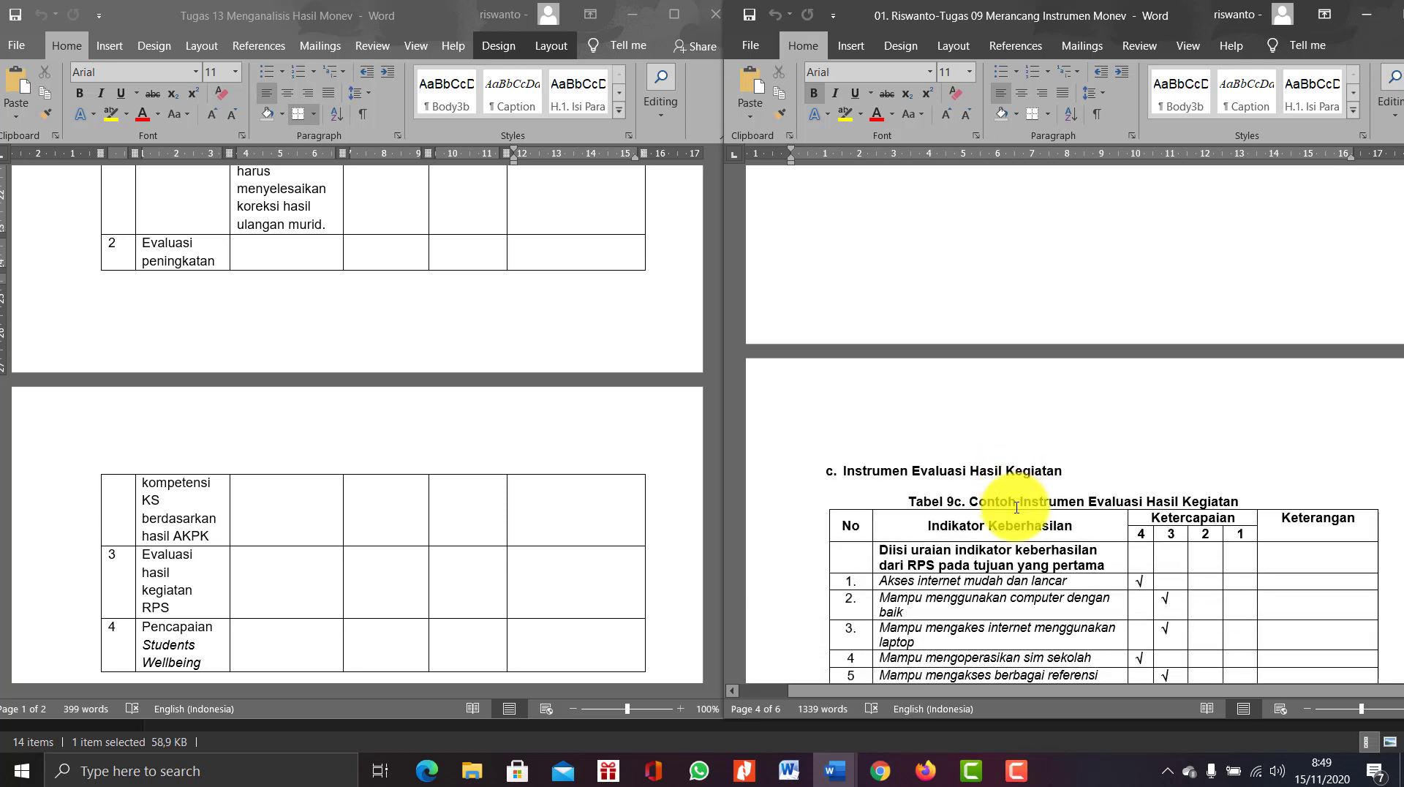
scroll(1028, 534, down, 3)
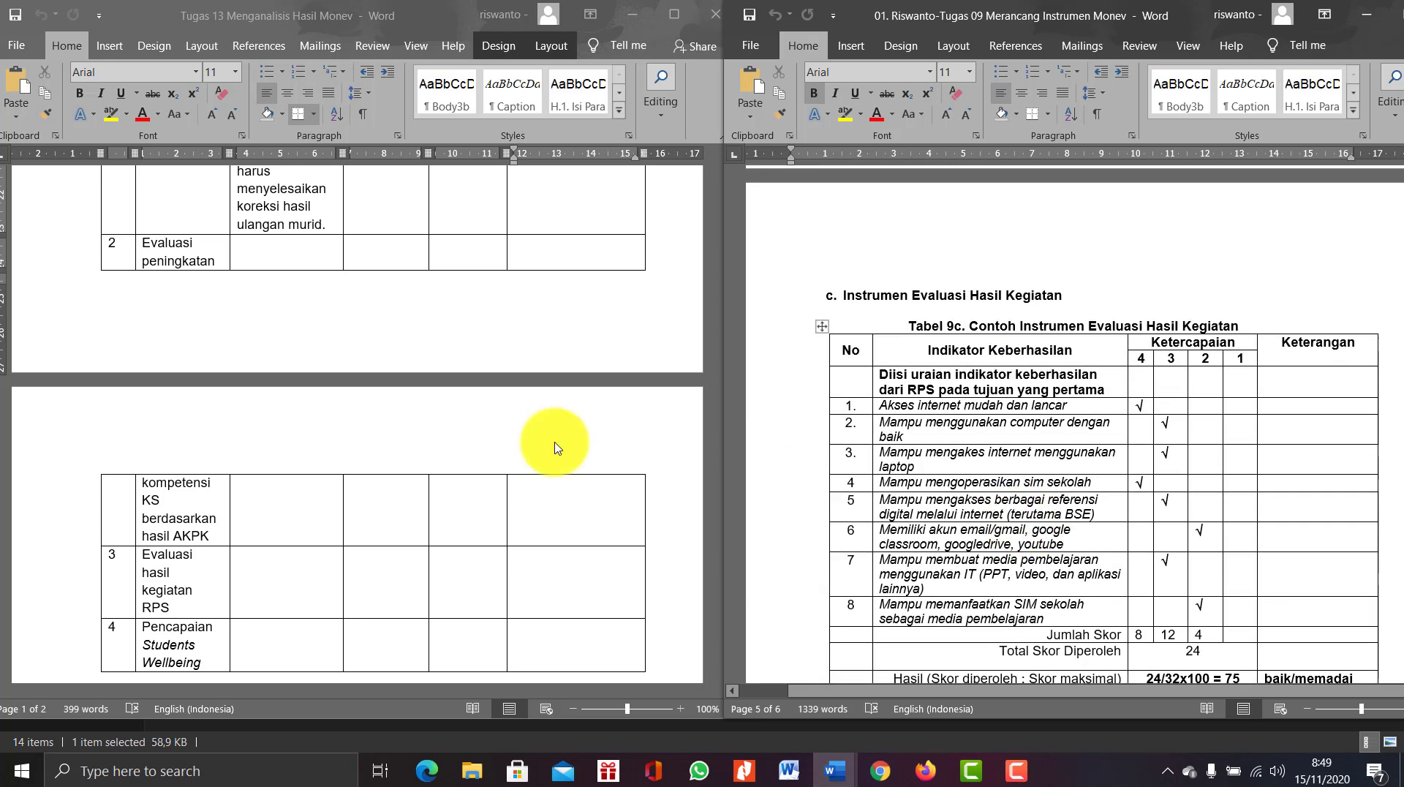
scroll(368, 510, down, 4)
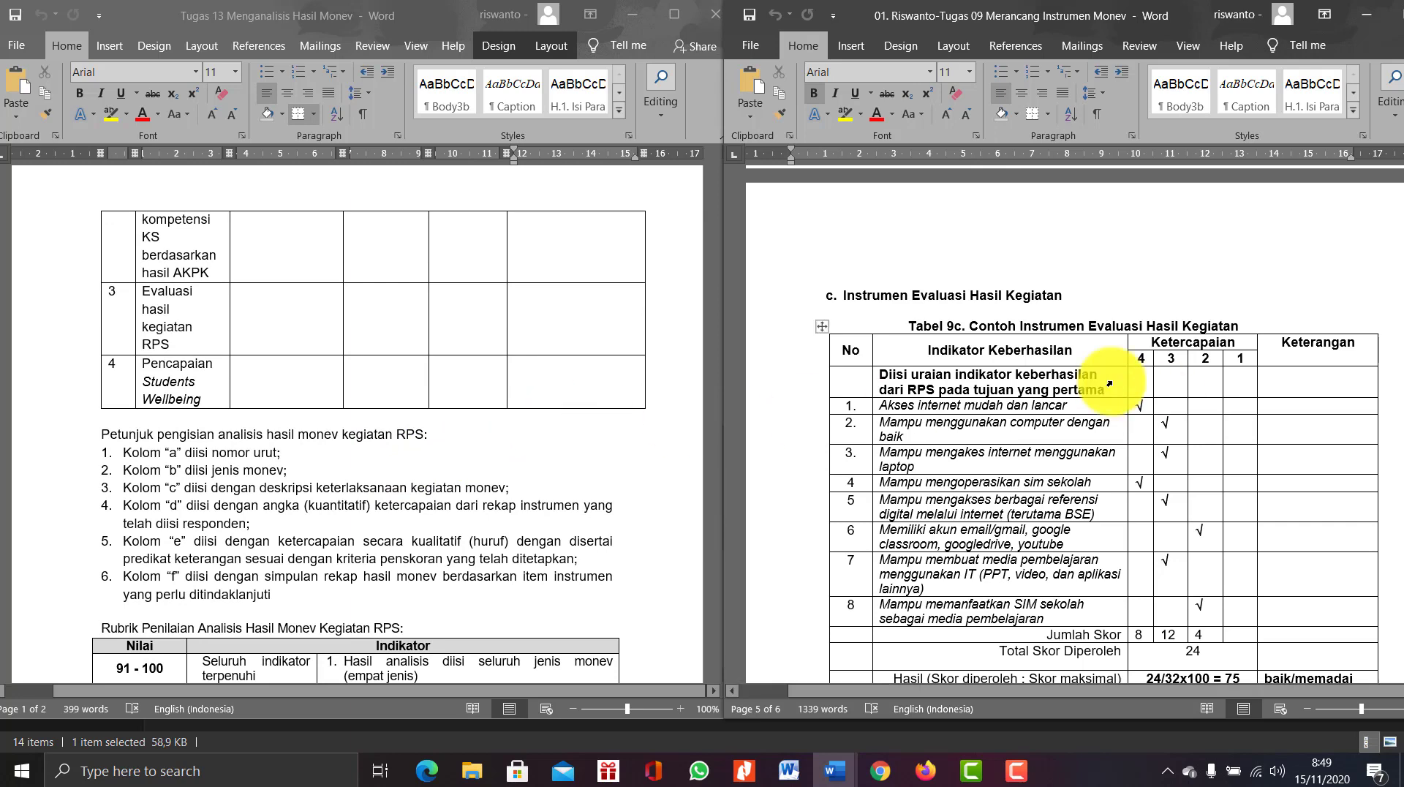
scroll(1021, 368, down, 1)
scroll(179, 315, down, 1)
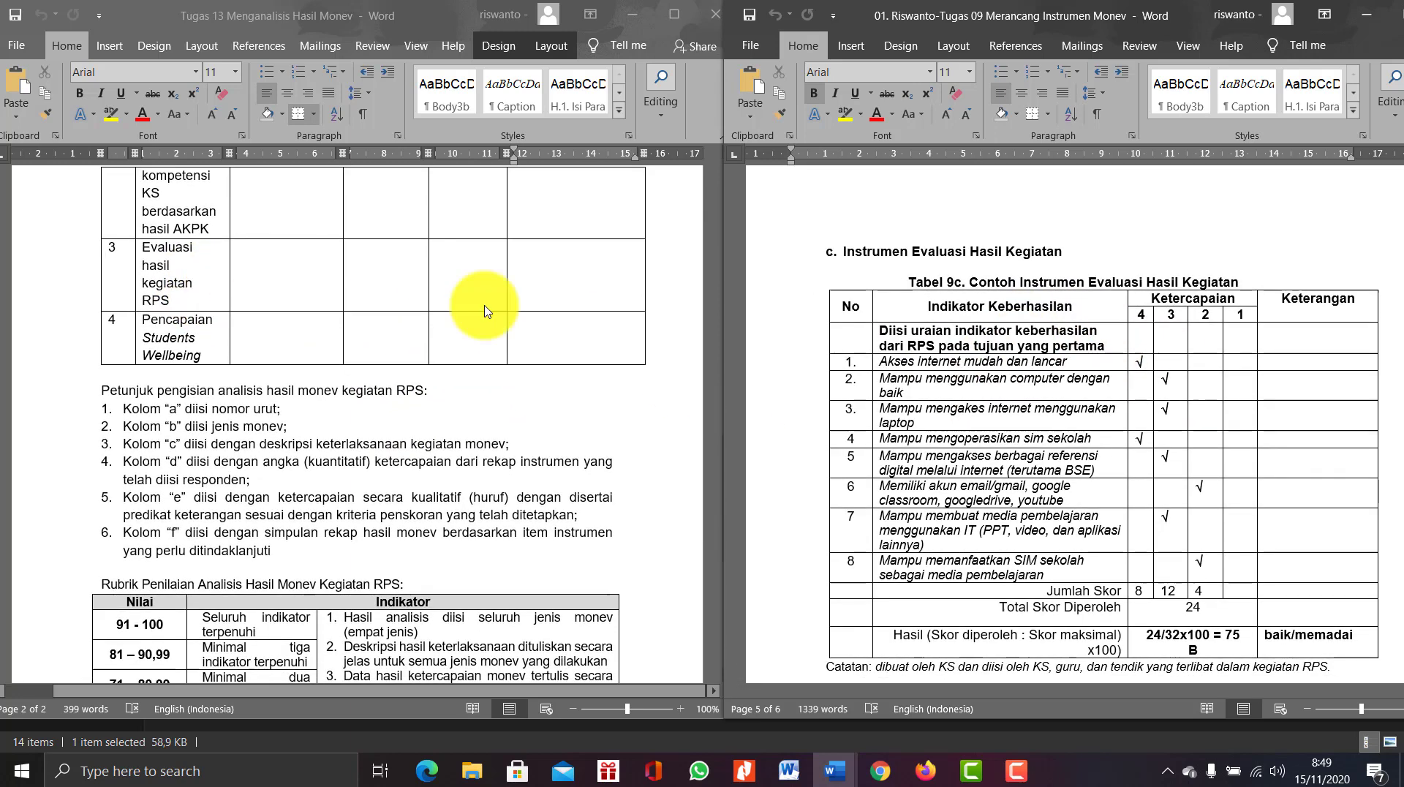
scroll(1001, 384, down, 3)
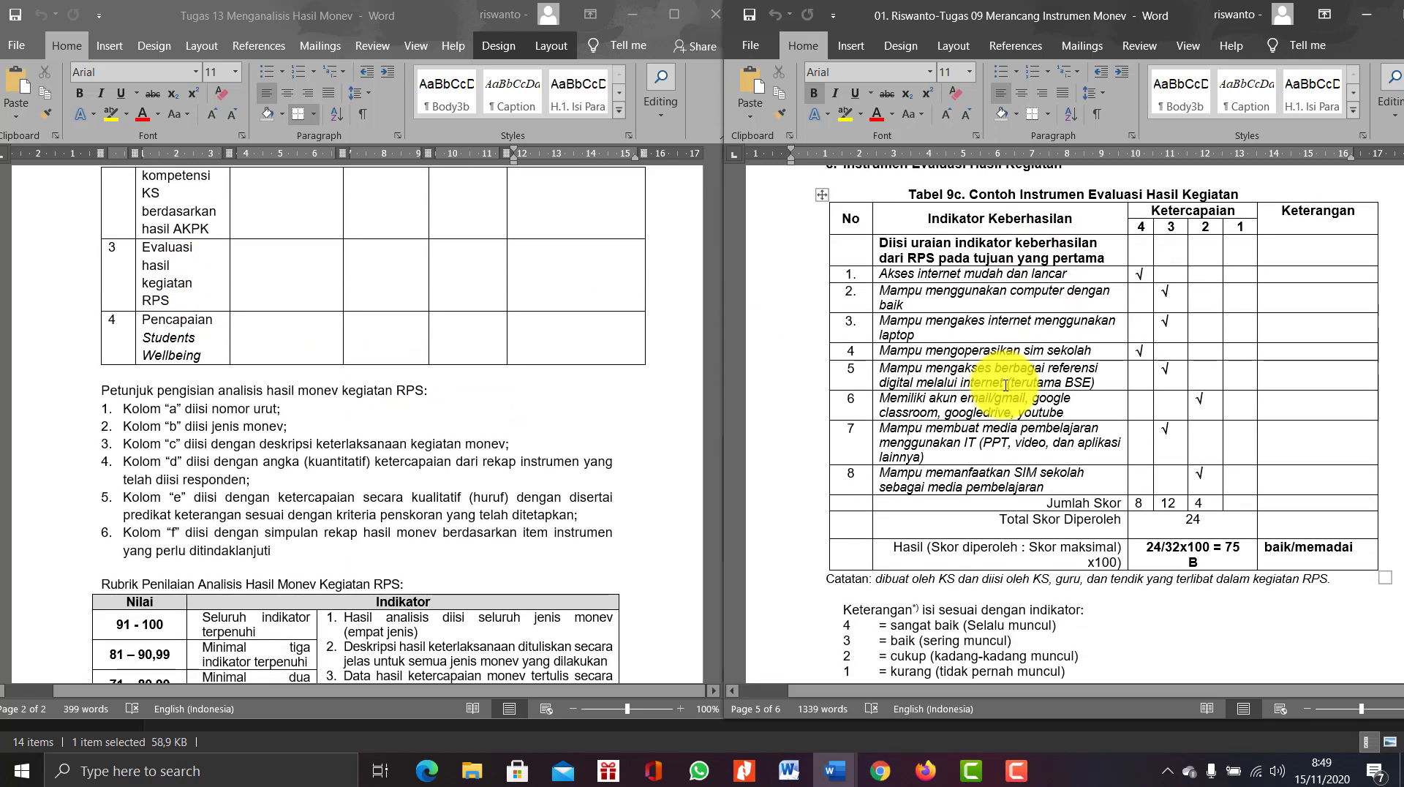
scroll(1001, 381, up, 2)
scroll(1016, 512, down, 1)
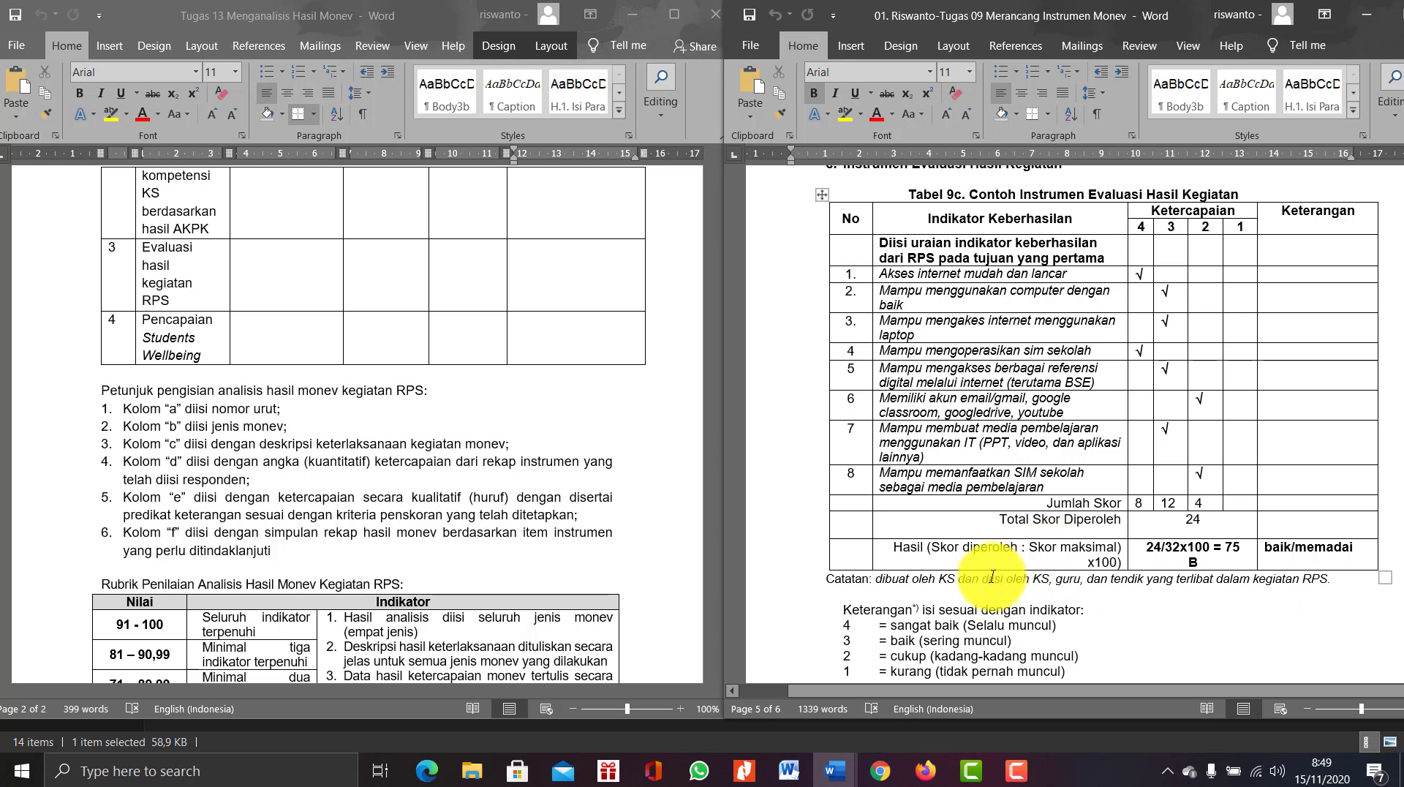
scroll(976, 580, up, 1)
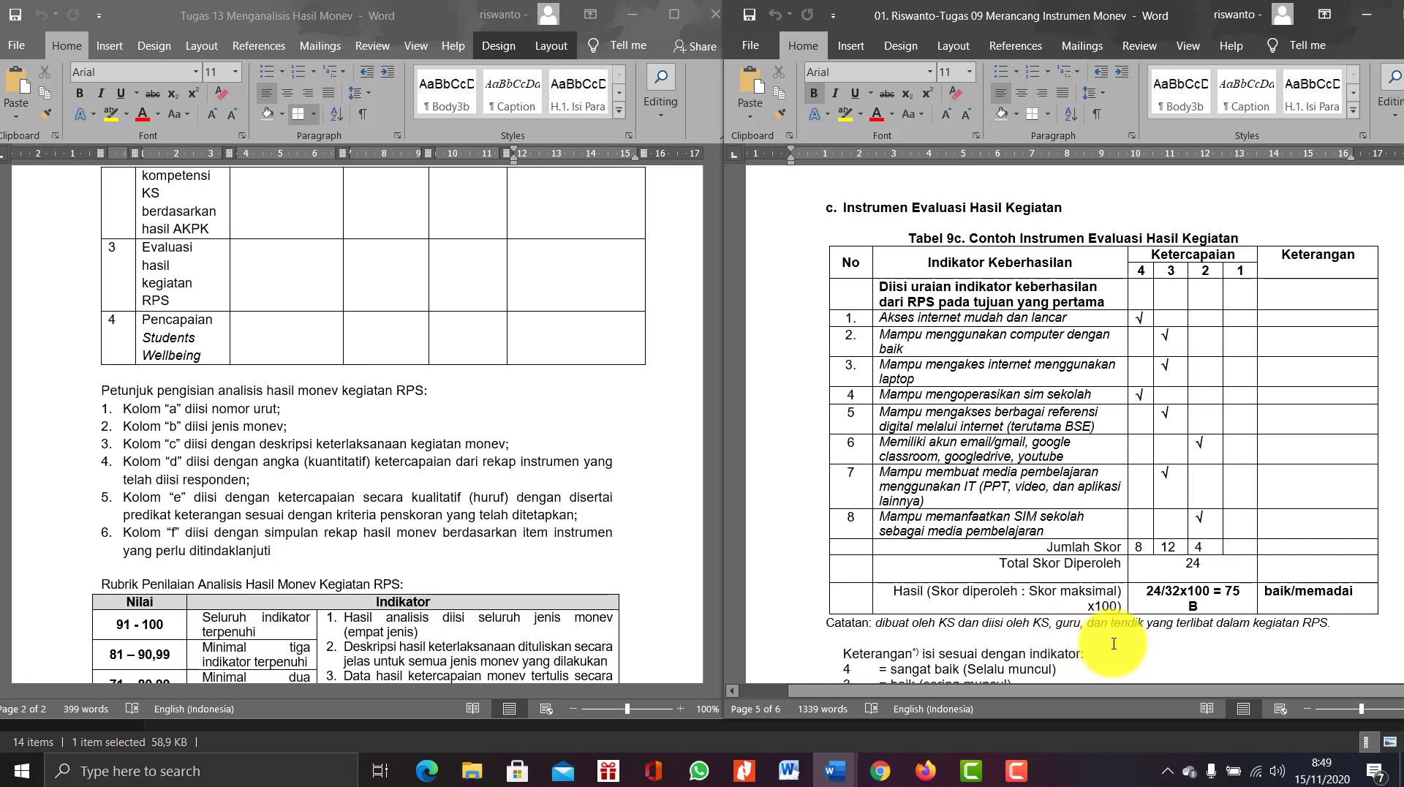
Examine the Students Wellbeing instrument in Tabel 9d, including its indicators, final score and scoring criteria, for row 4 of Tabel 13
scroll(1160, 631, down, 12)
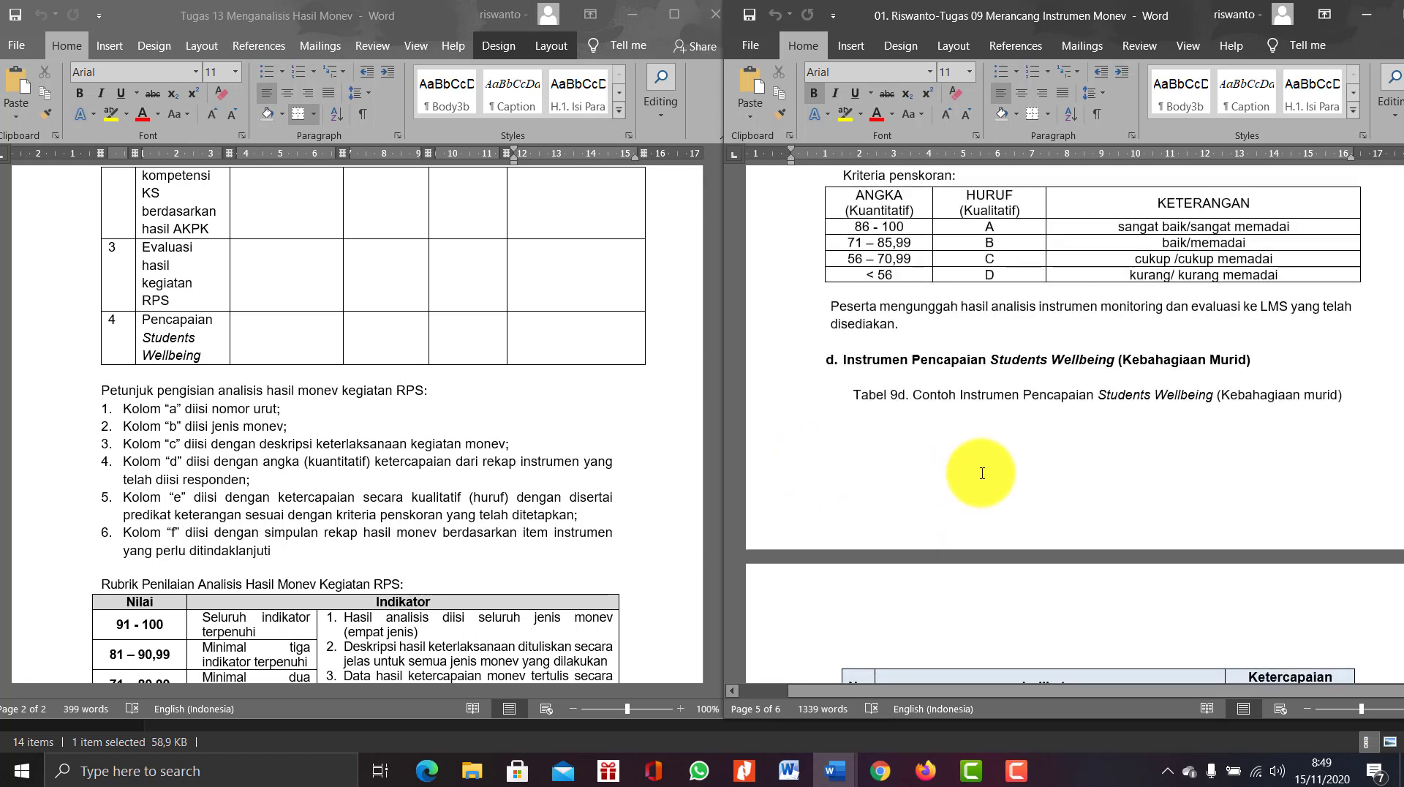
scroll(980, 471, down, 4)
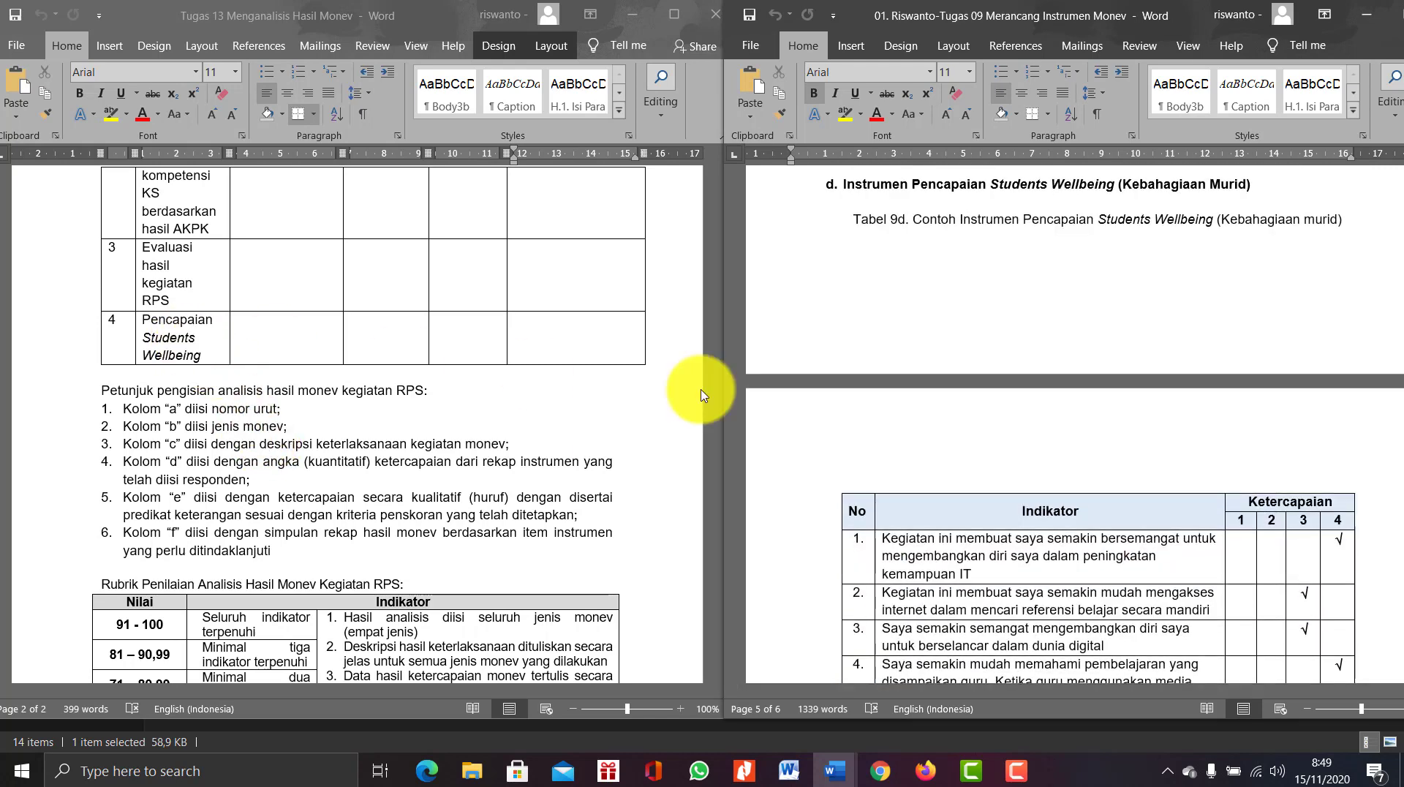
scroll(962, 392, down, 2)
scroll(962, 392, down, 8)
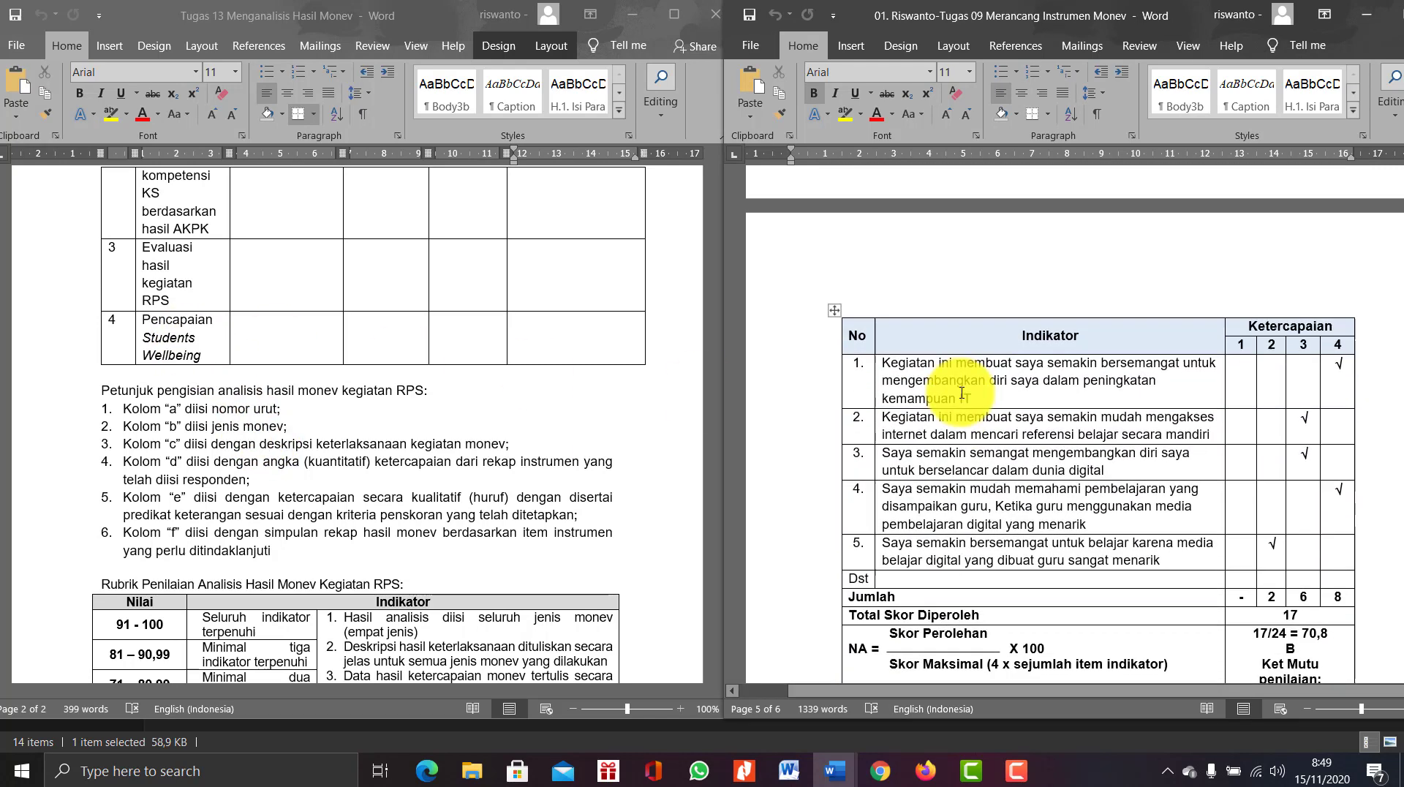
scroll(962, 393, down, 1)
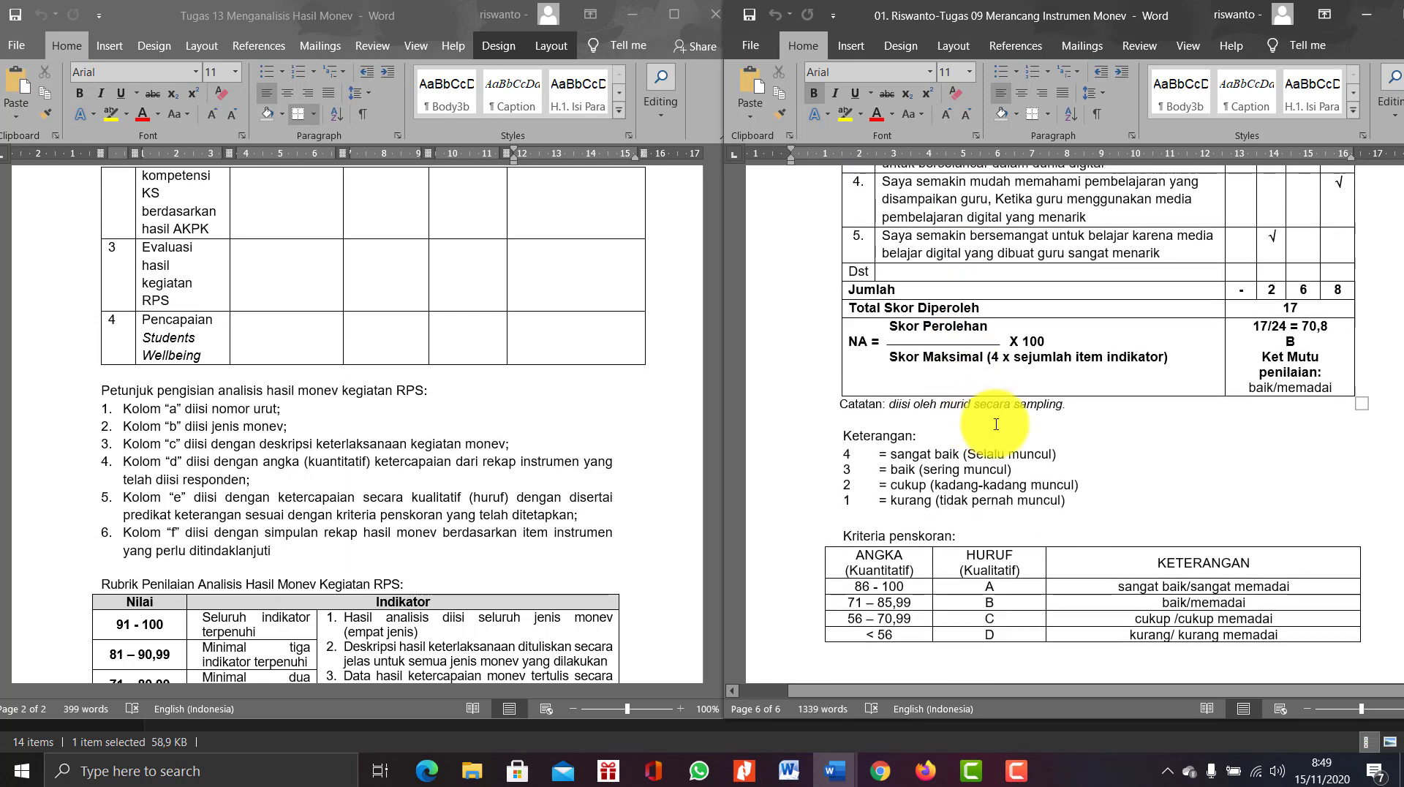
scroll(1046, 563, up, 6)
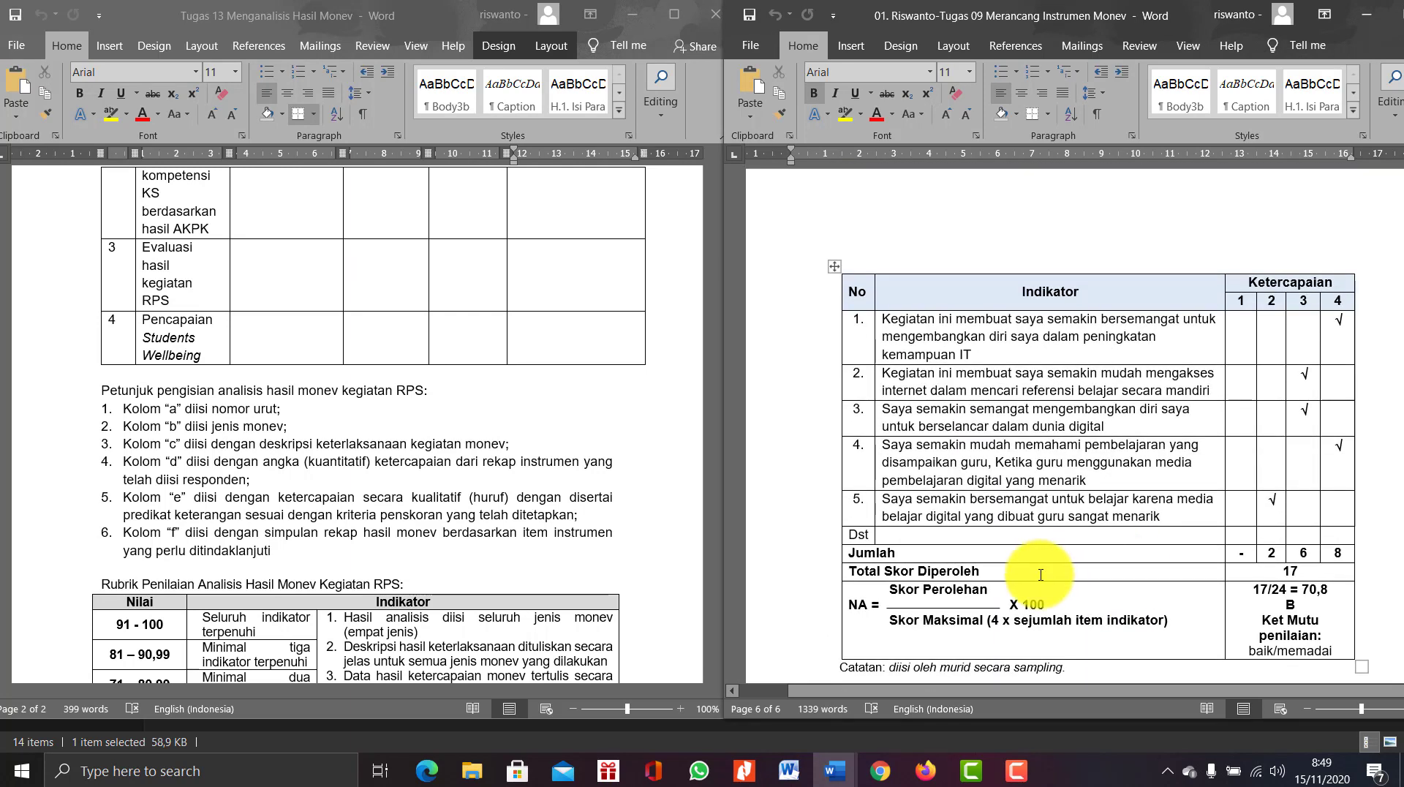
Review the Jenis Monev column of Tabel 13 from Monitoring Keterlaksanaan Kegiatan RPS down to Pencapaian Students Wellbeing
scroll(537, 505, up, 12)
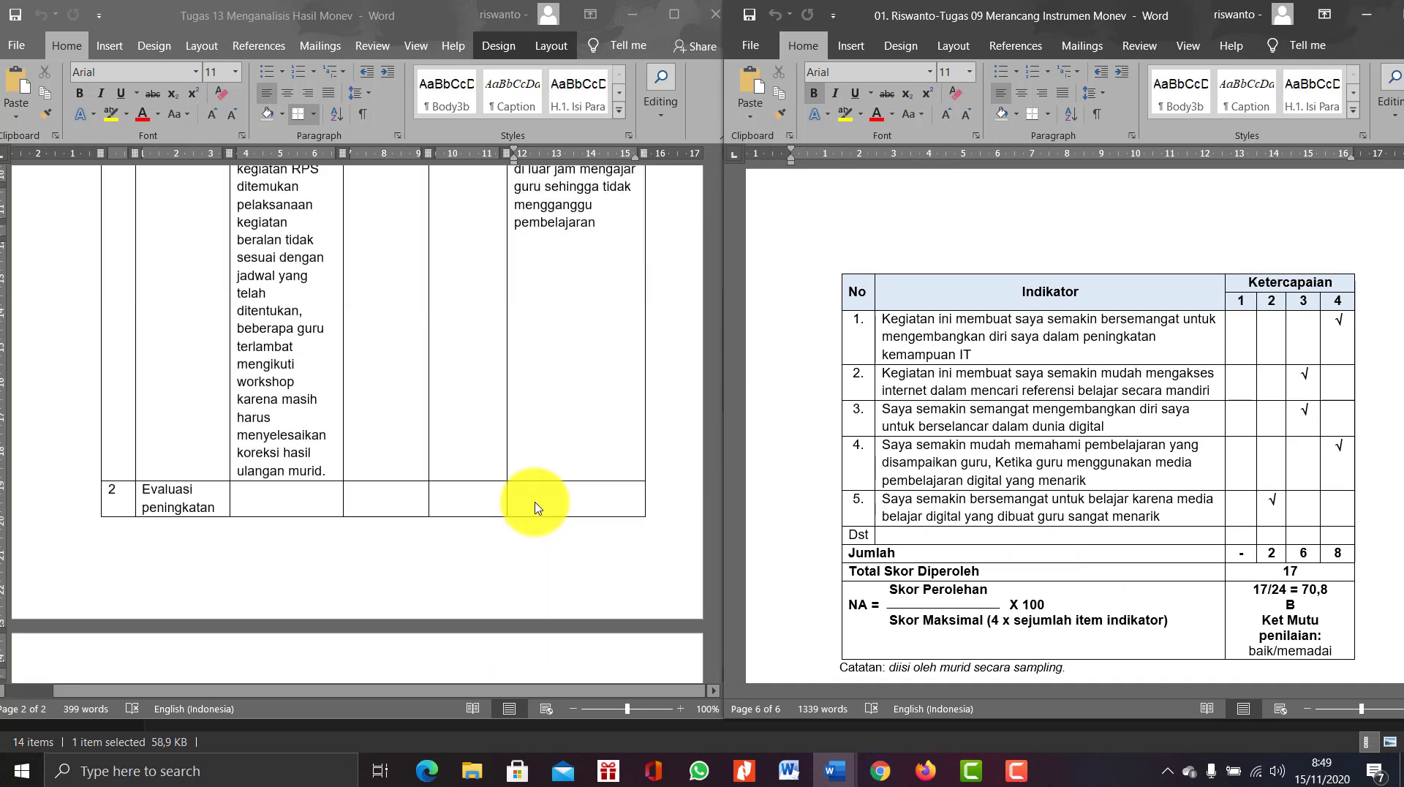
scroll(538, 504, up, 9)
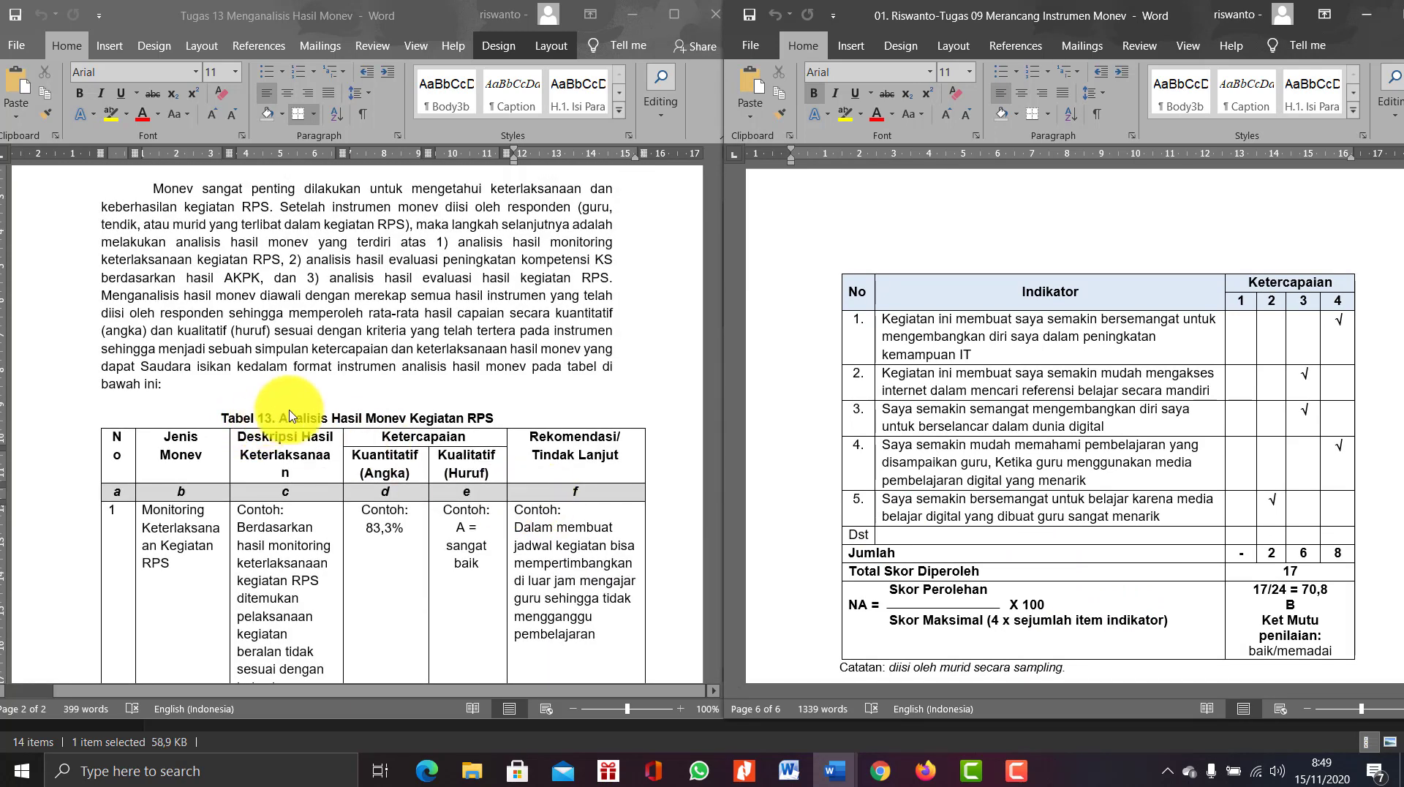
scroll(286, 500, down, 1)
scroll(285, 500, down, 2)
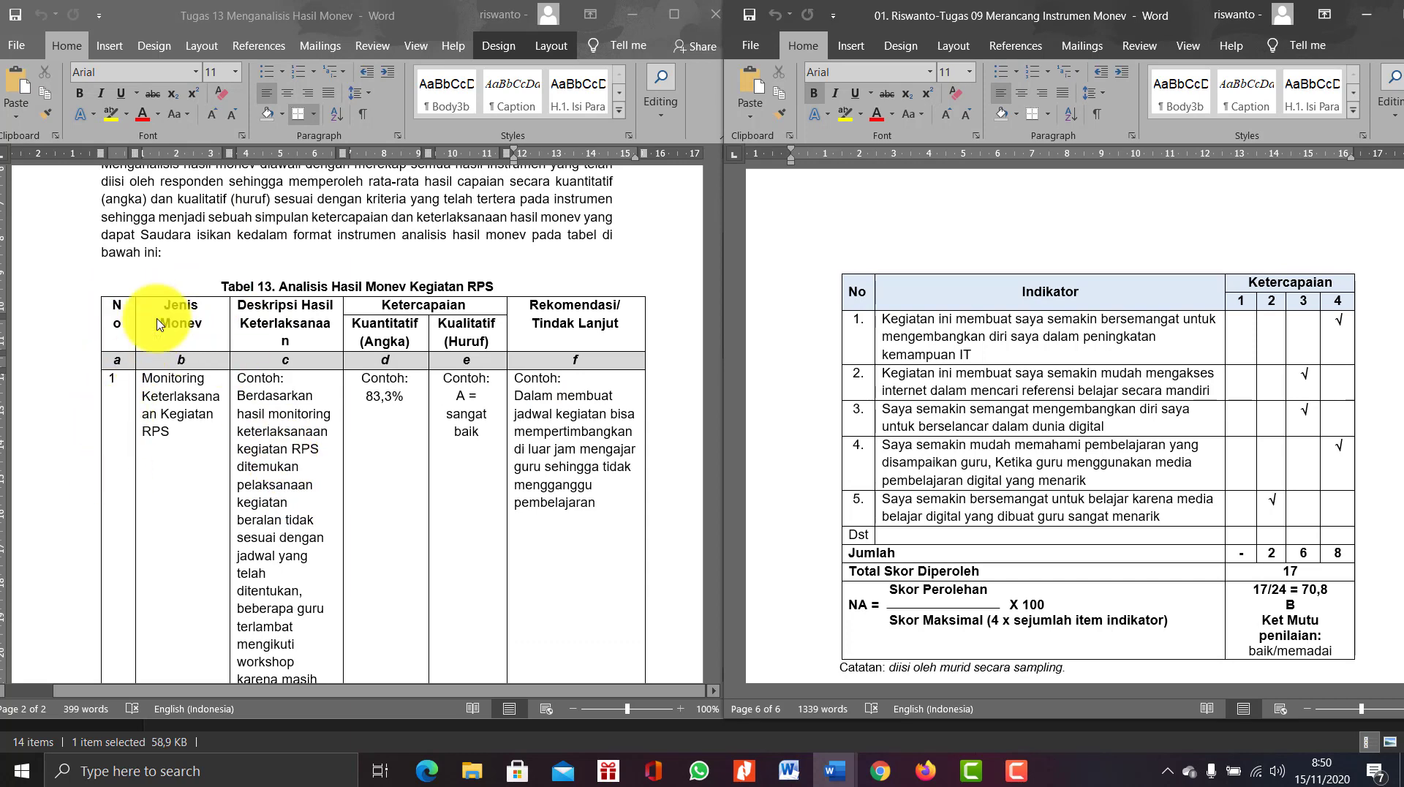
scroll(196, 303, down, 1)
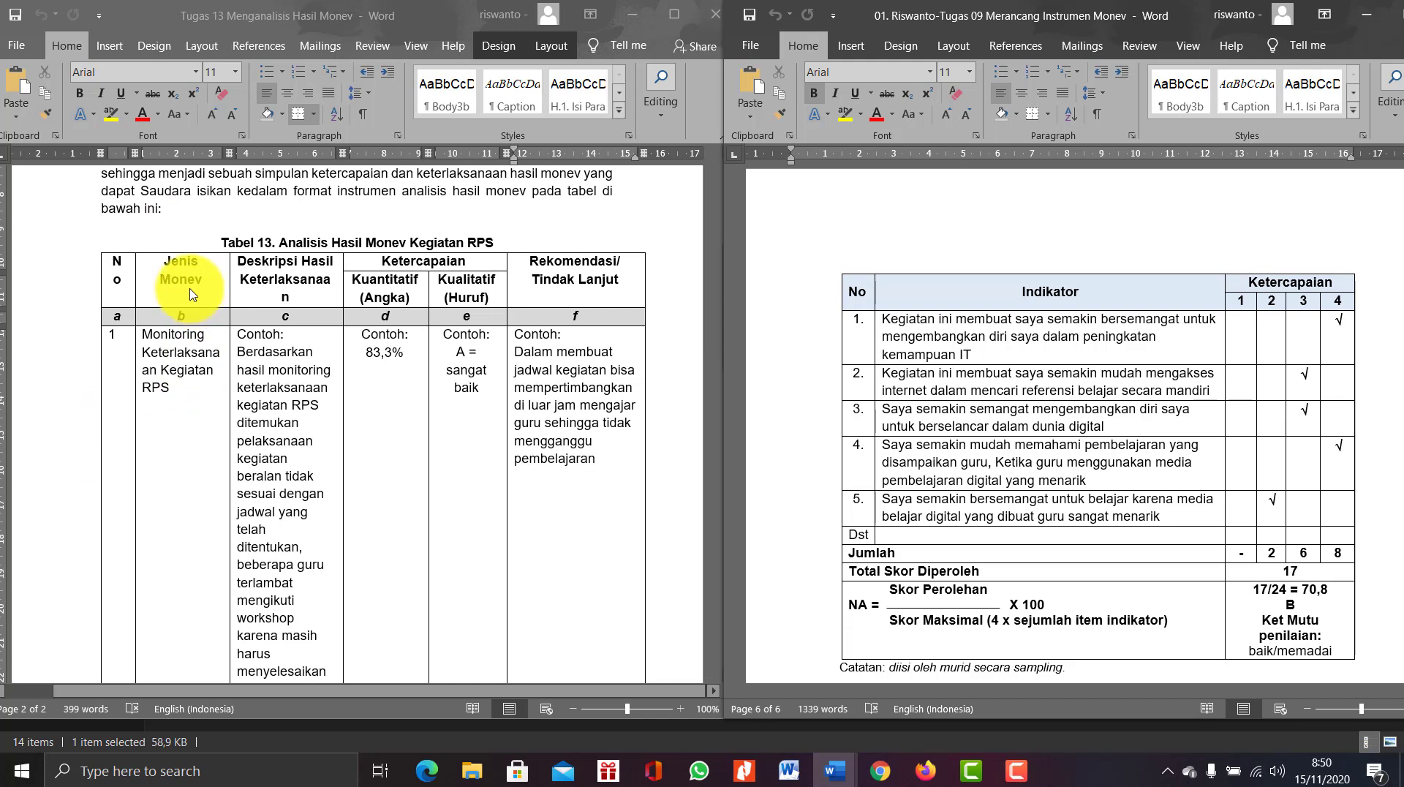
scroll(186, 365, down, 12)
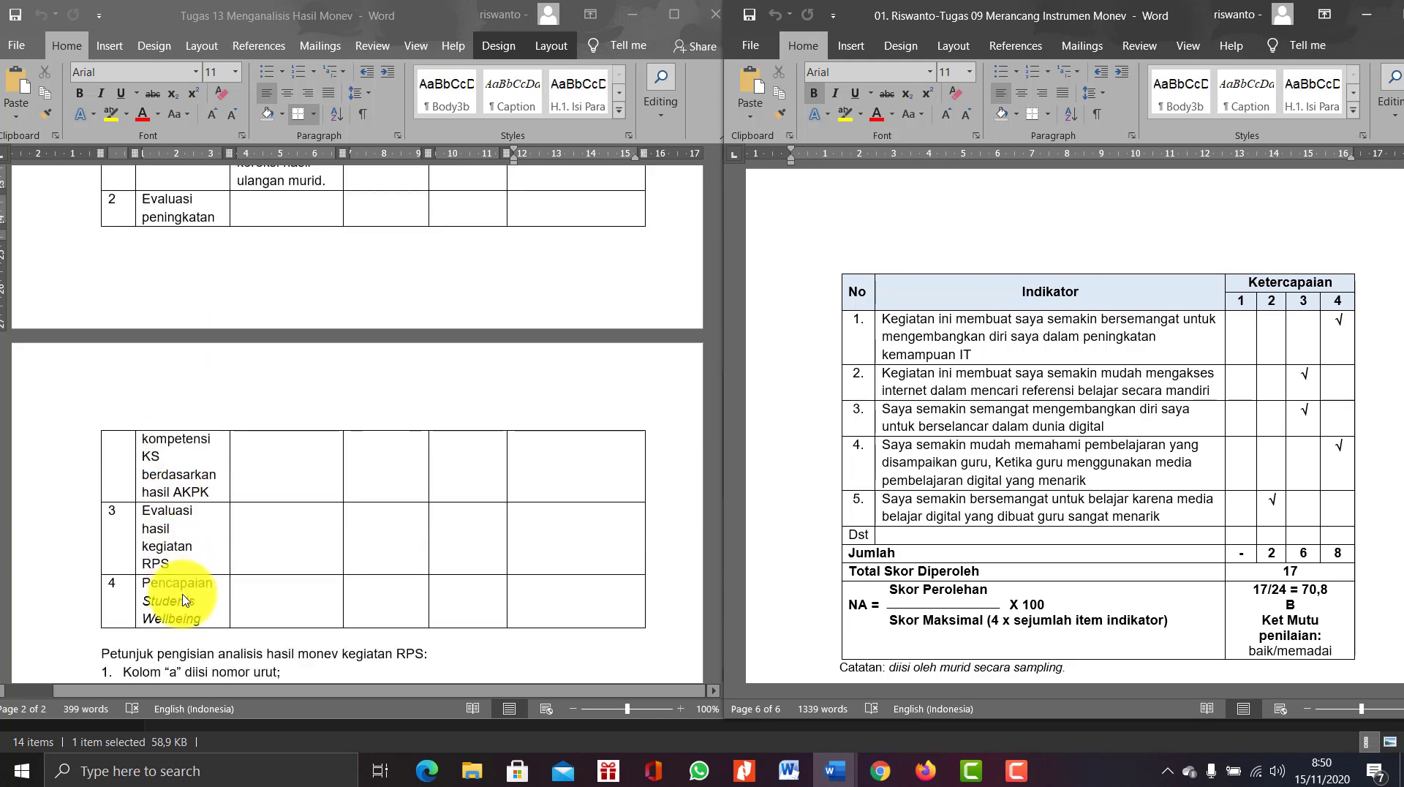
Read the example in Tabel 13's Deskripsi Hasil Keterlaksanaan column for the RPS implementation monitoring row
scroll(186, 578, up, 15)
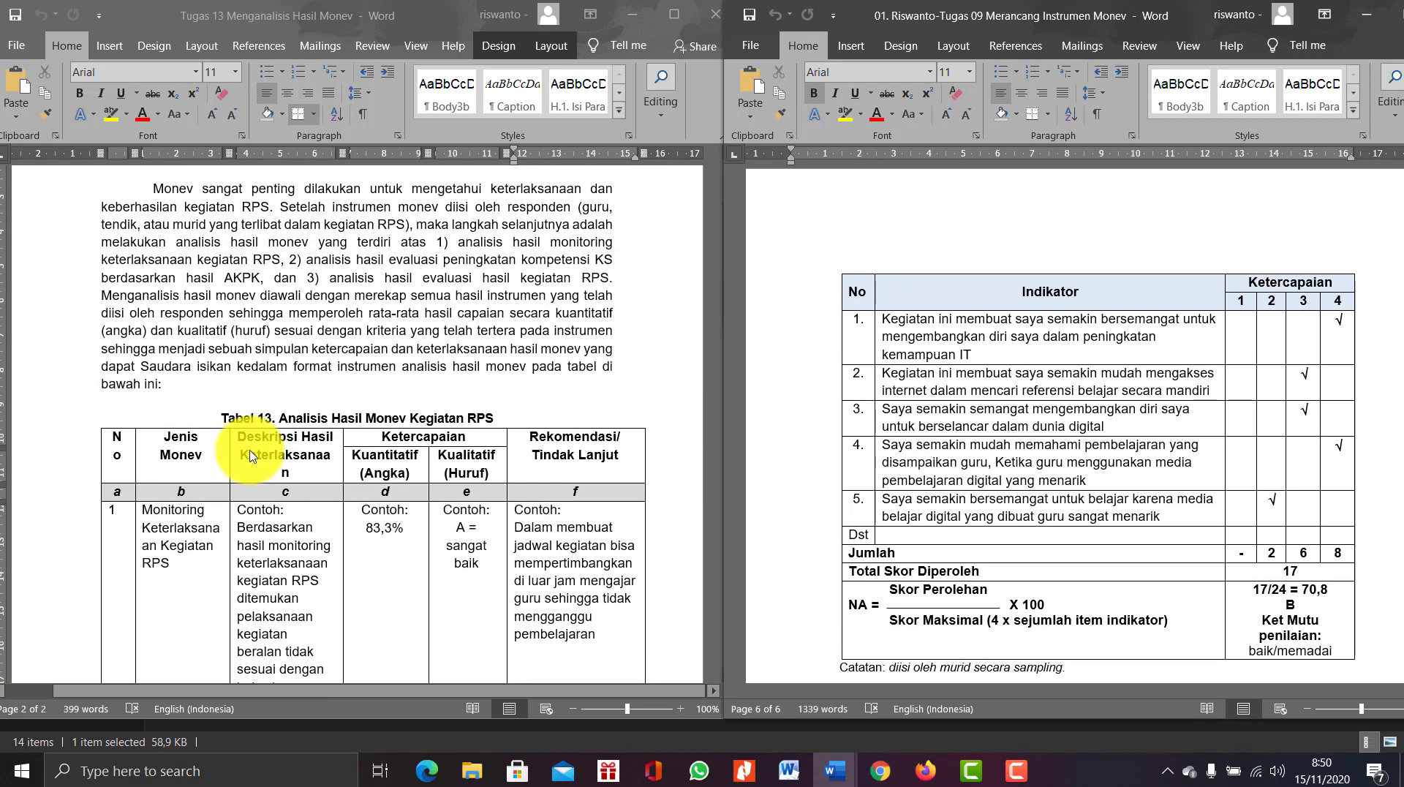
scroll(250, 456, down, 2)
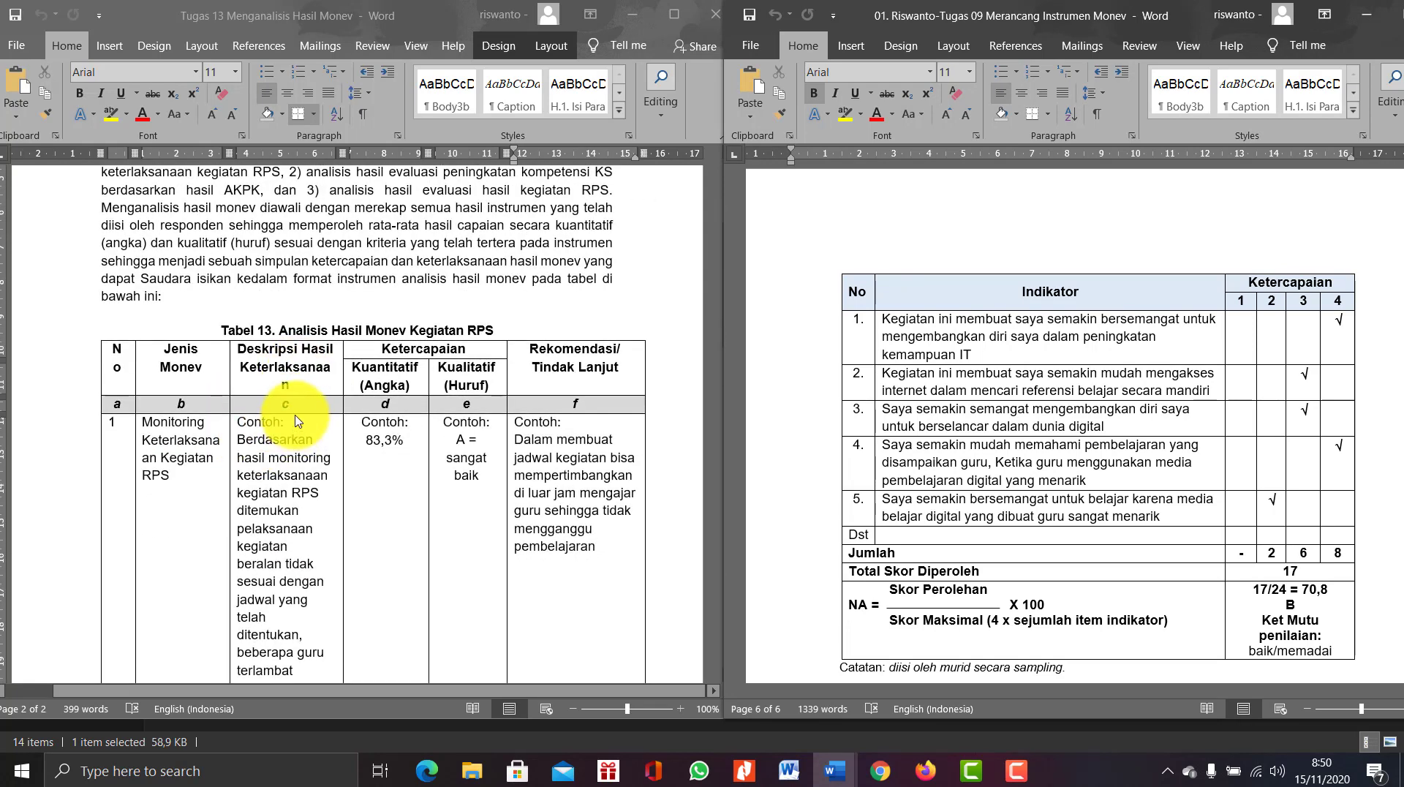
scroll(296, 414, down, 2)
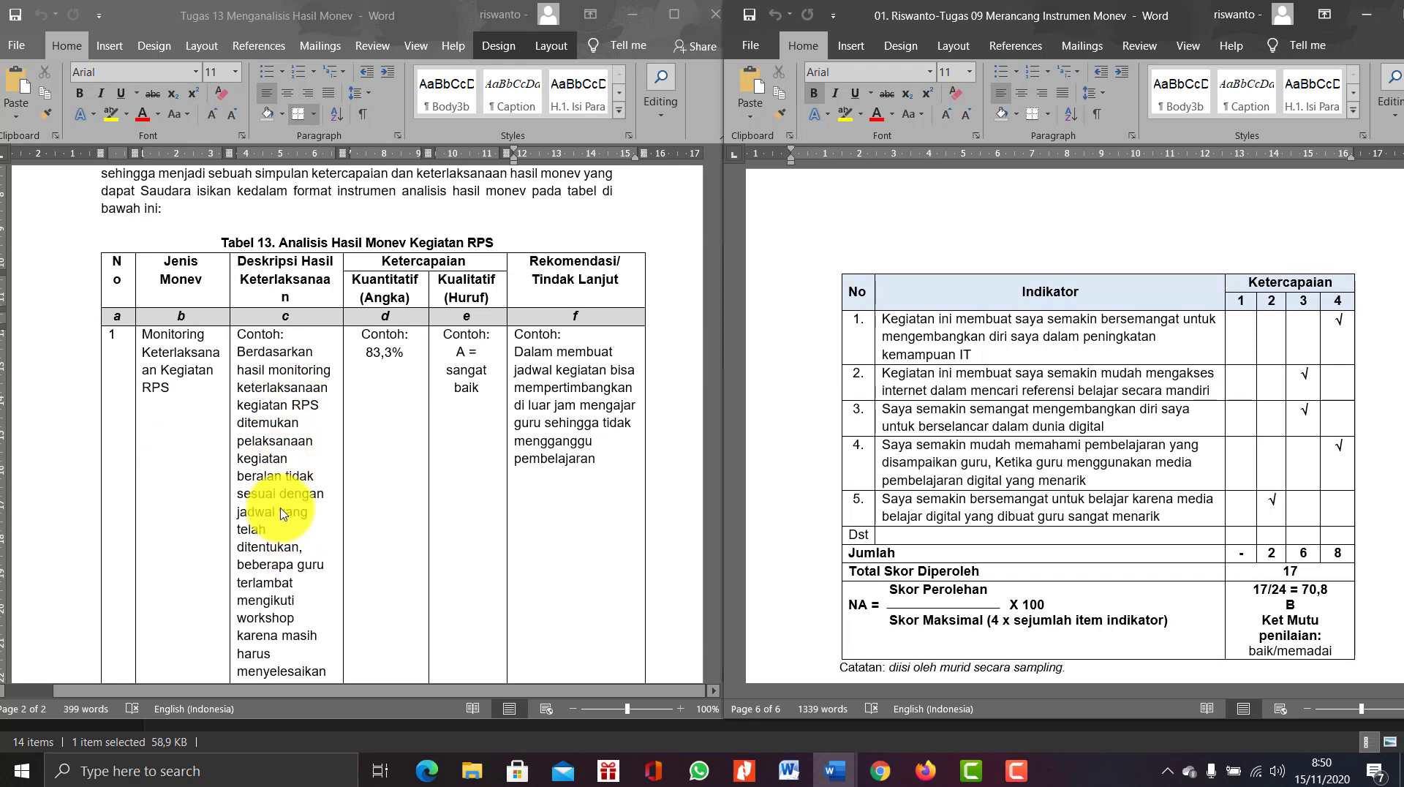
scroll(284, 556, down, 1)
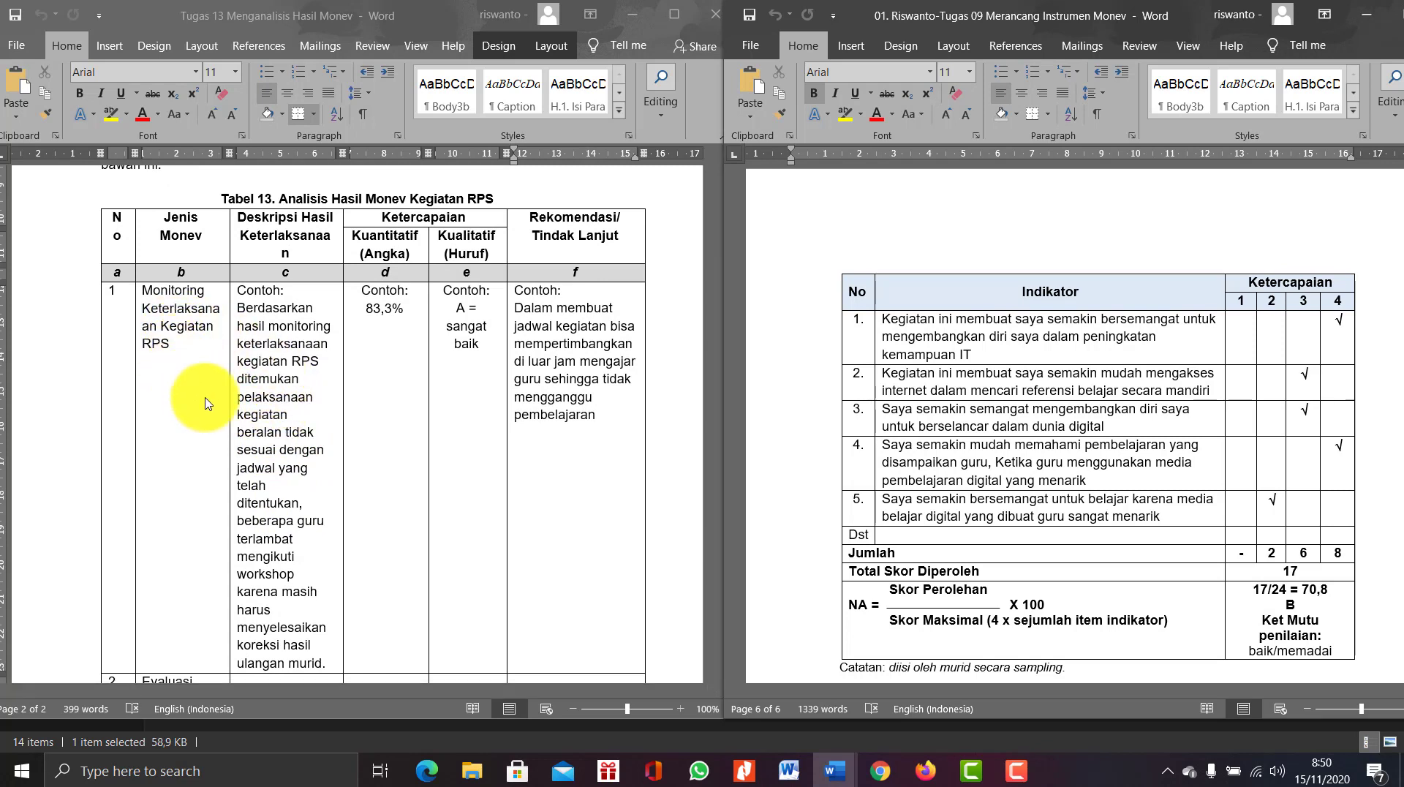
scroll(310, 414, down, 1)
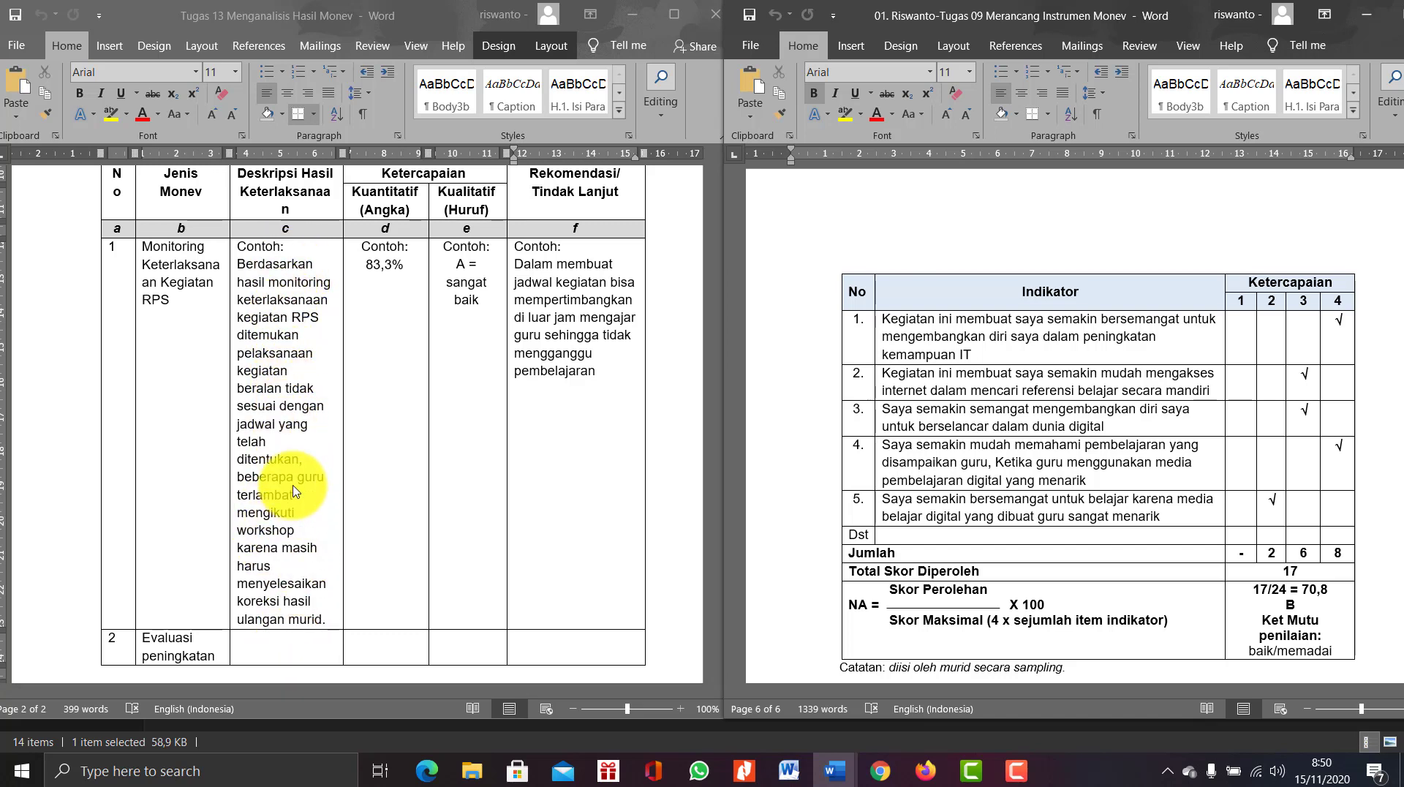
Find Tabel 9a, the RPS implementation monitoring instrument in Tugas 09, to match the Ketercapaian columns of Tabel 13's row 1
scroll(282, 485, up, 2)
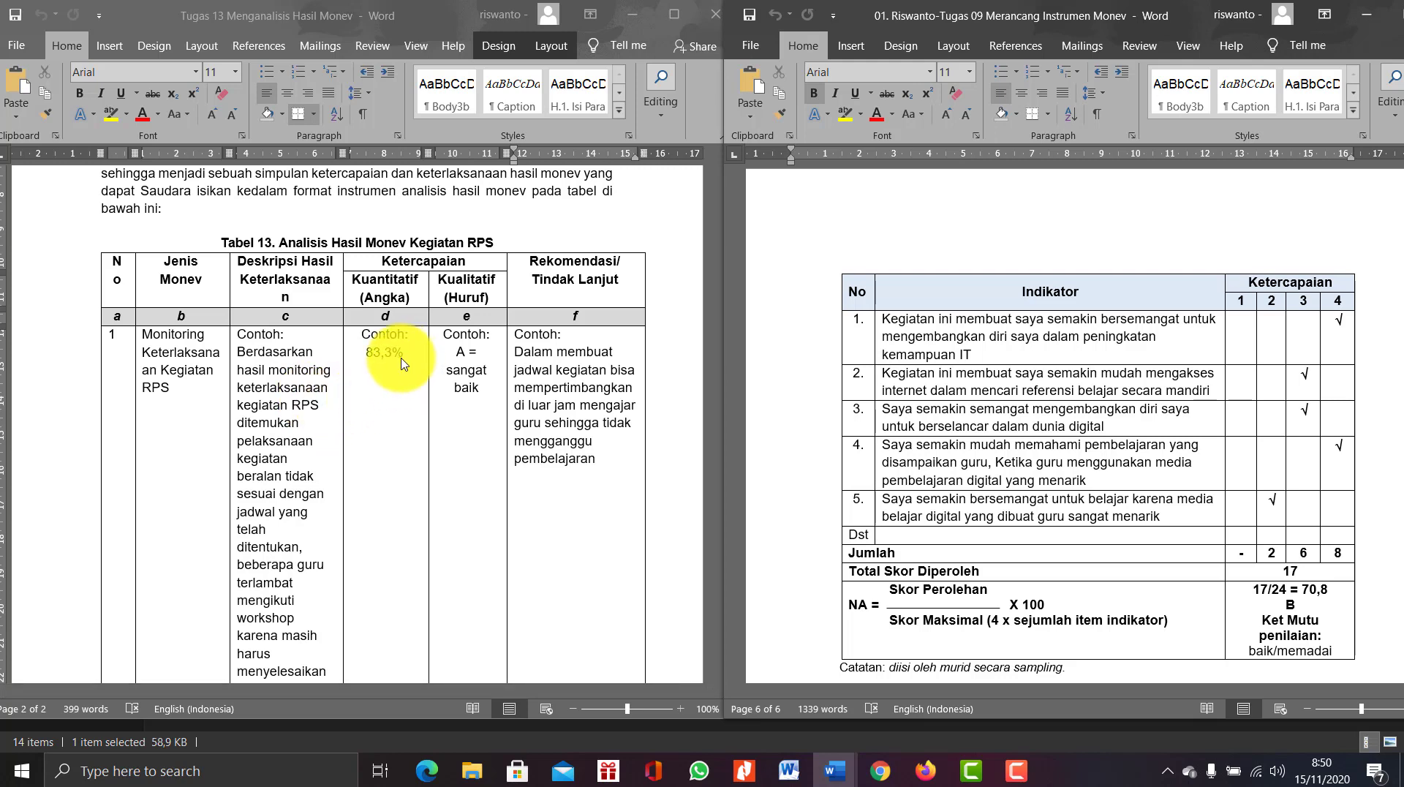
scroll(1083, 373, up, 10)
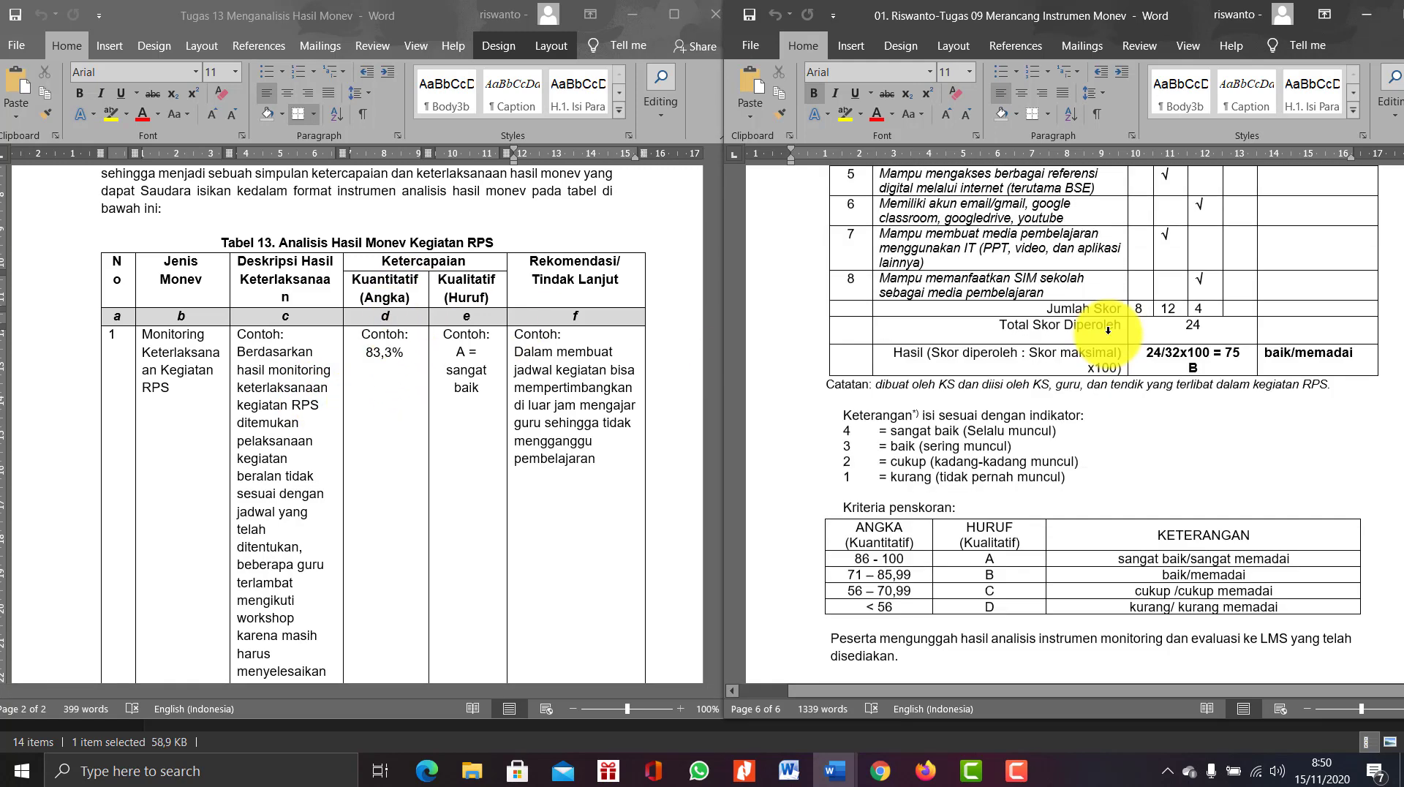
scroll(1108, 331, up, 15)
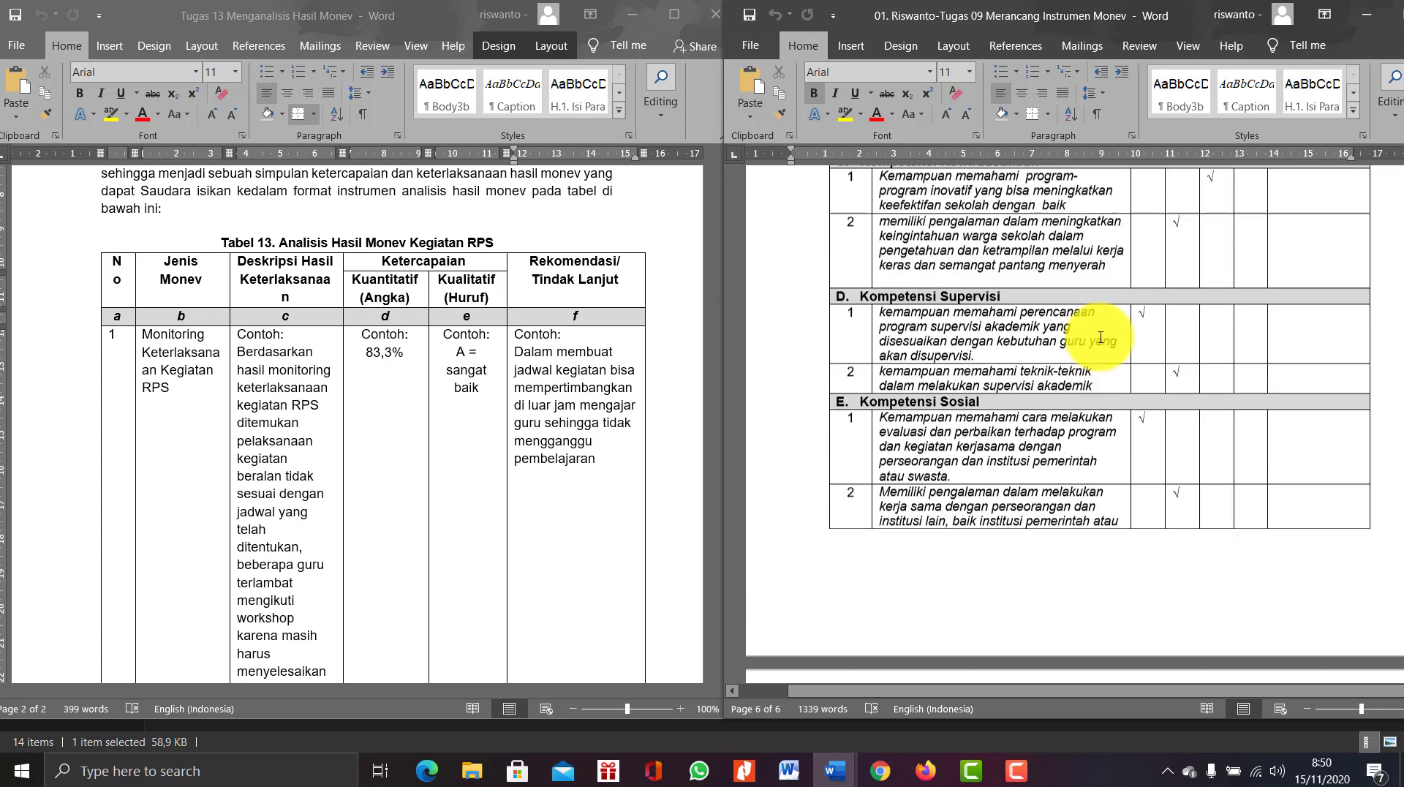
scroll(1108, 340, up, 15)
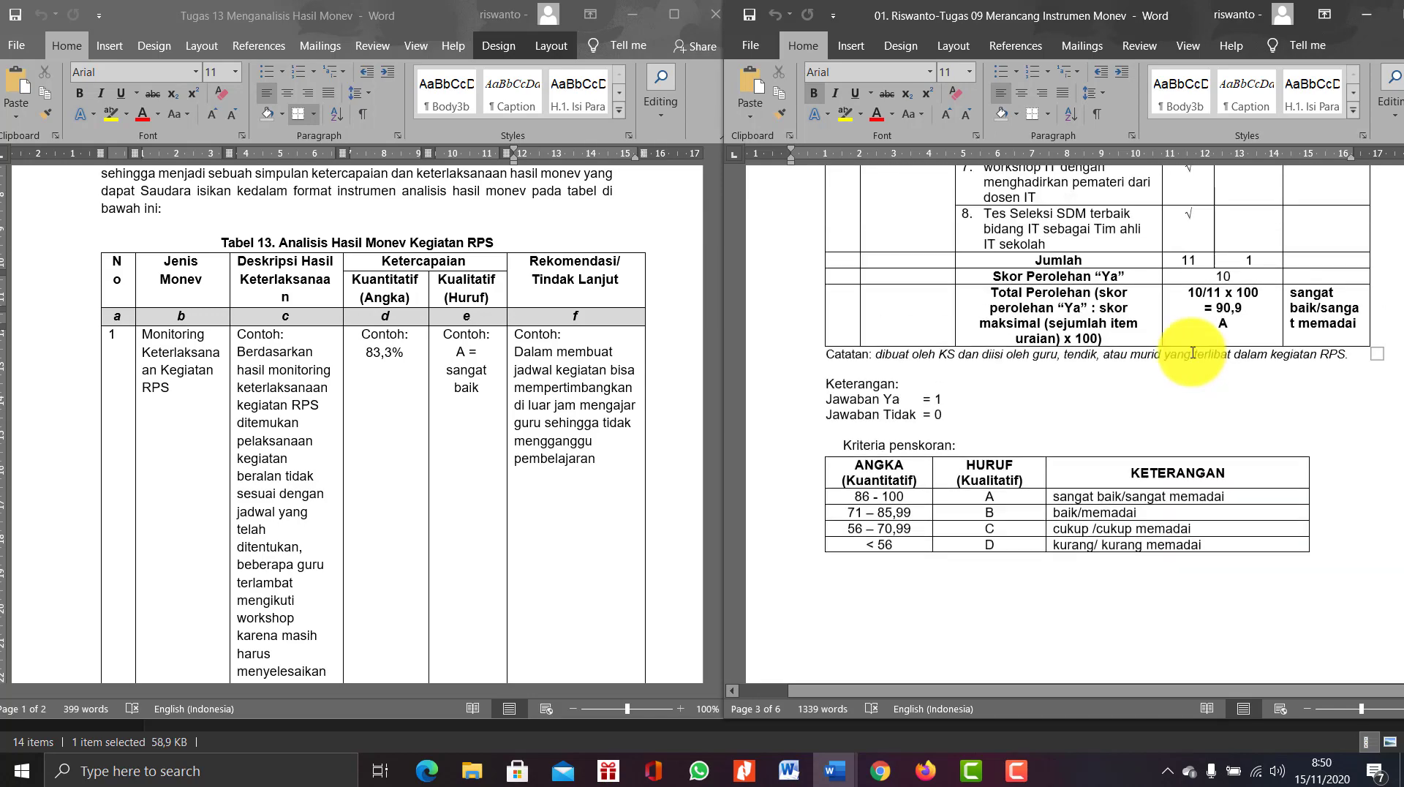
scroll(1191, 351, up, 10)
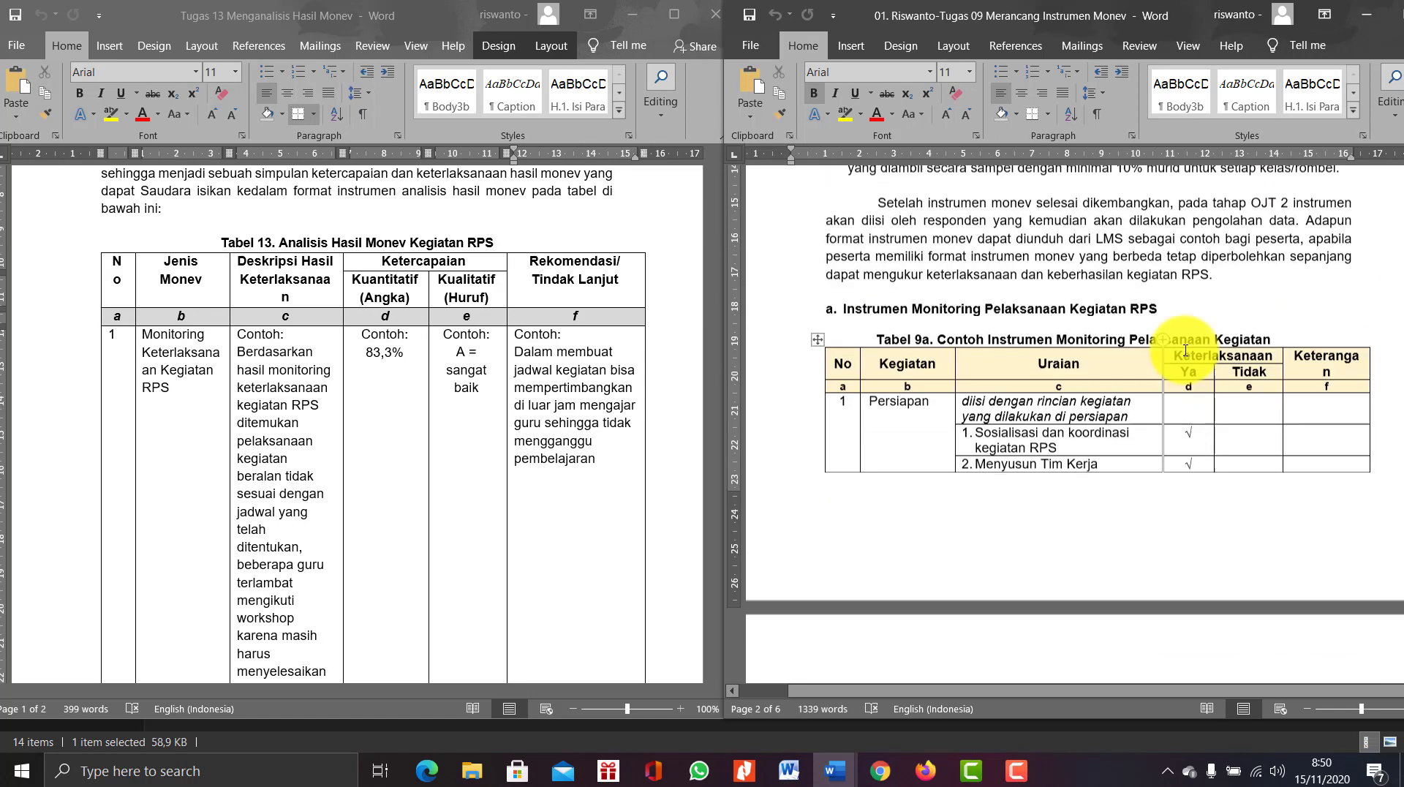
scroll(1115, 403, down, 4)
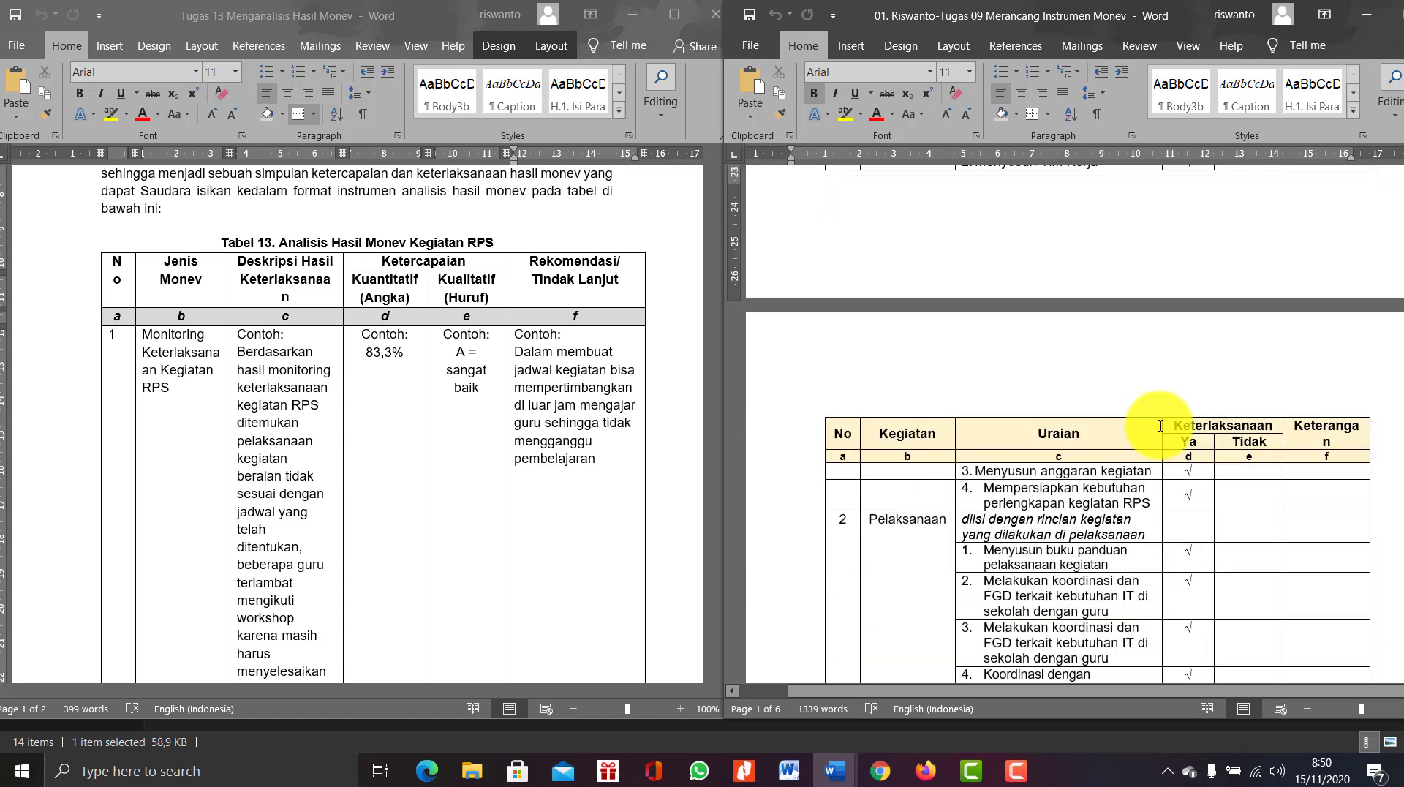
scroll(1166, 558, up, 4)
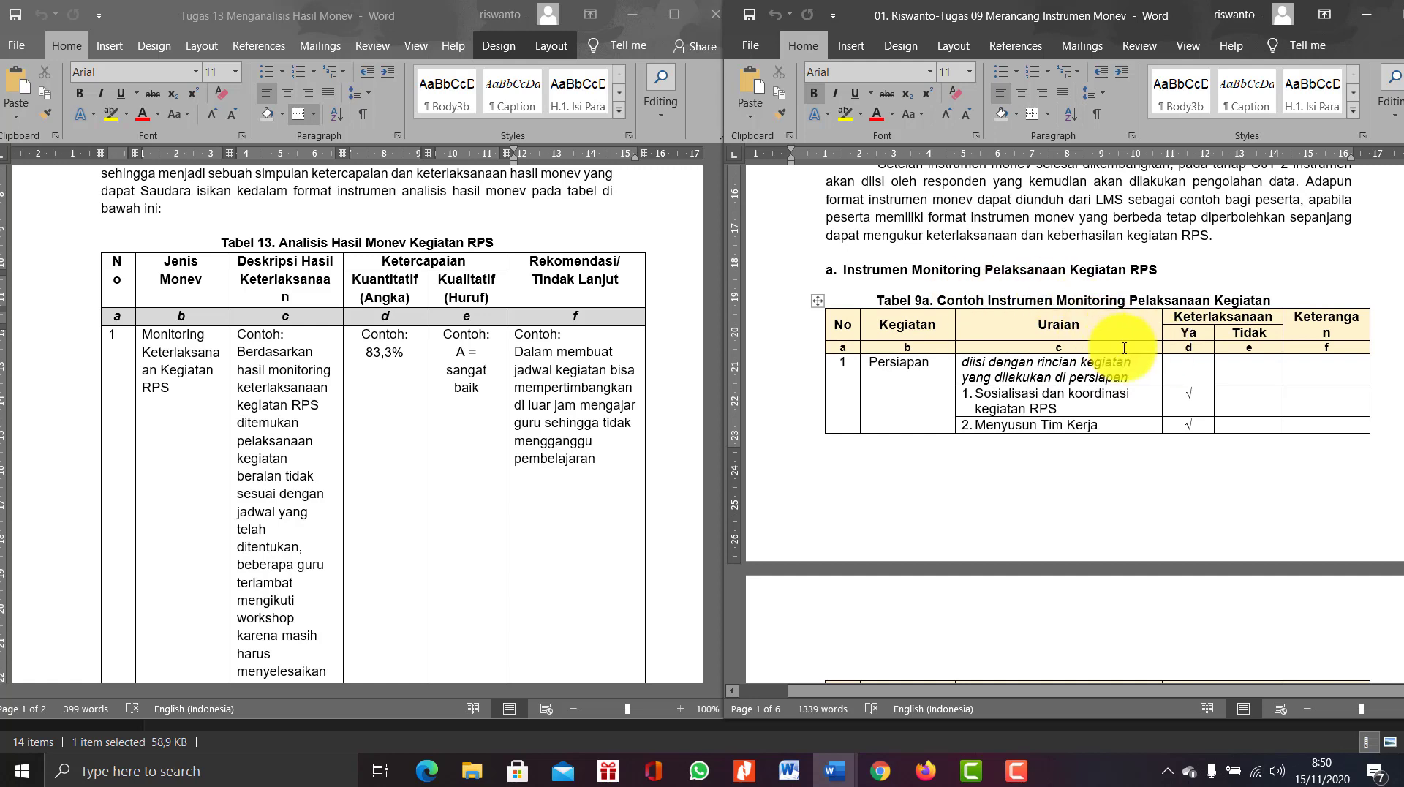
Count the Ya and Tidak marks for the Persiapan and Pelaksanaan items of Tabel 9a and check them against its score rows
scroll(1124, 348, down, 3)
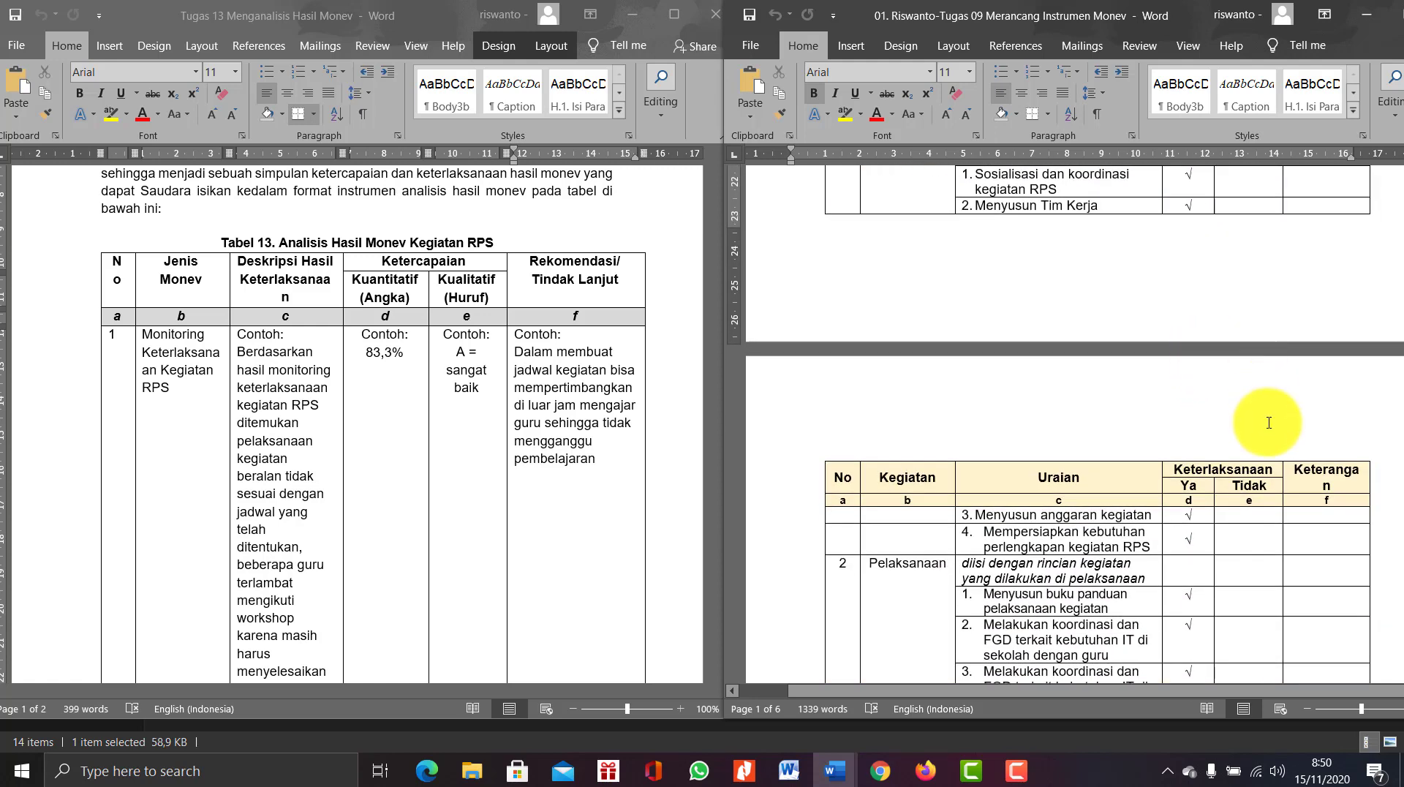
scroll(1223, 434, down, 6)
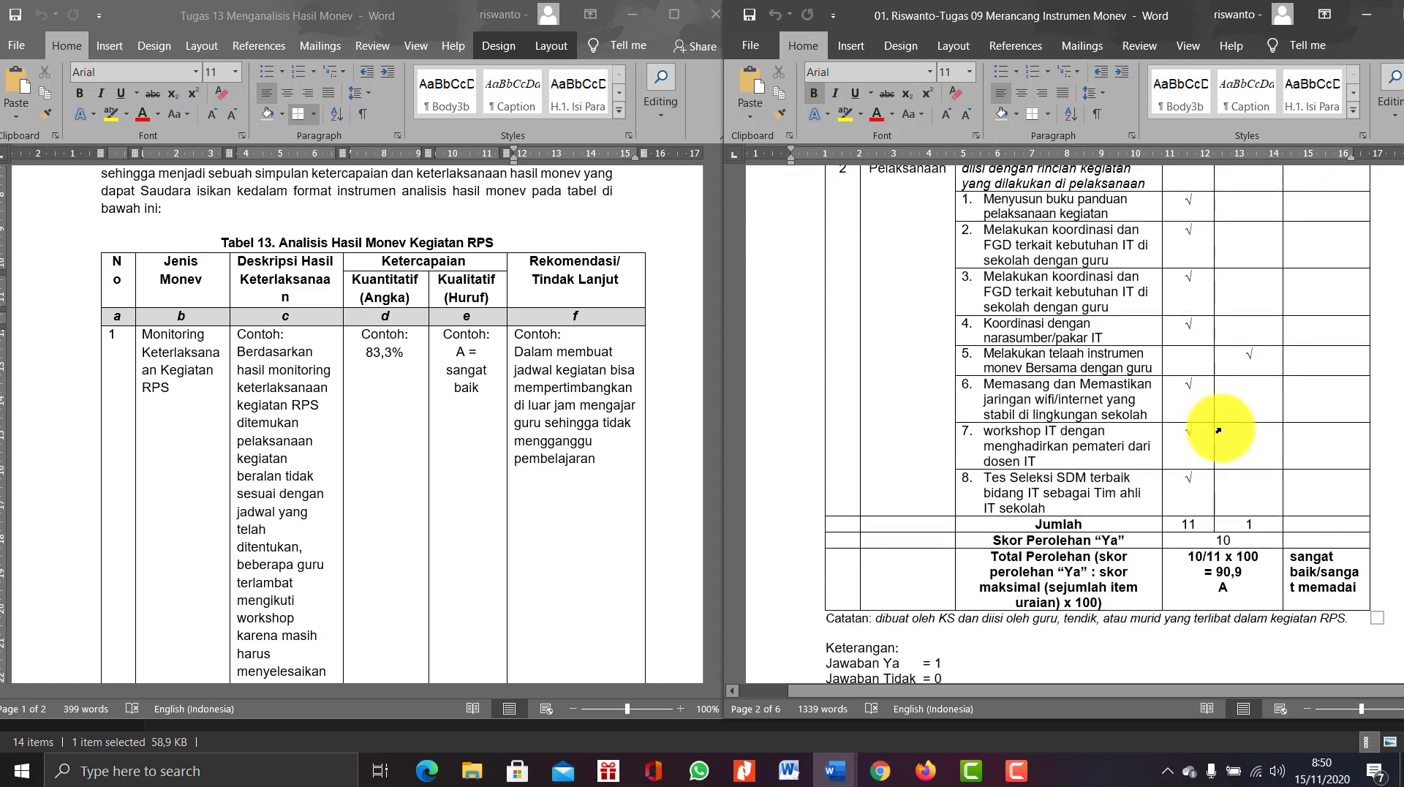
scroll(1224, 505, up, 10)
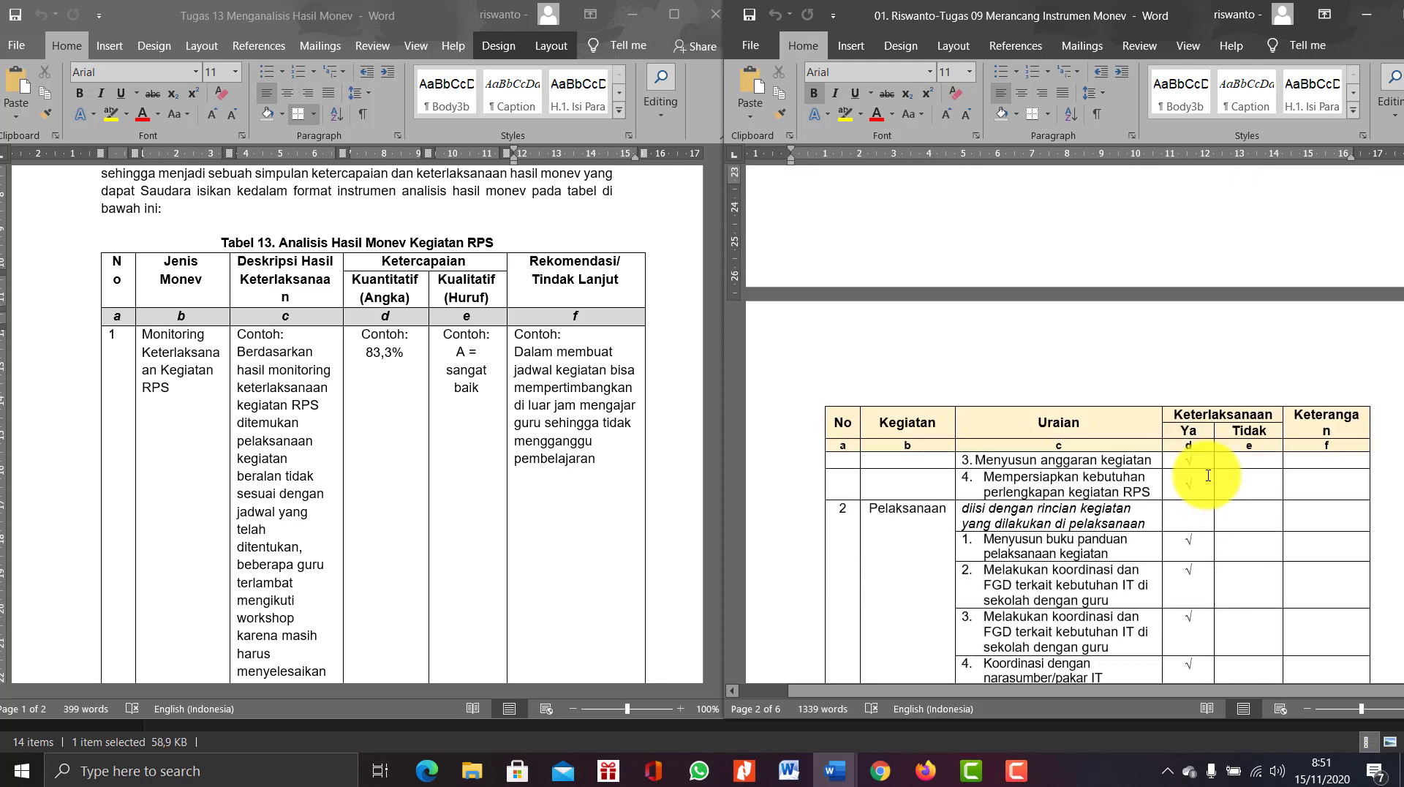
scroll(1209, 466, down, 6)
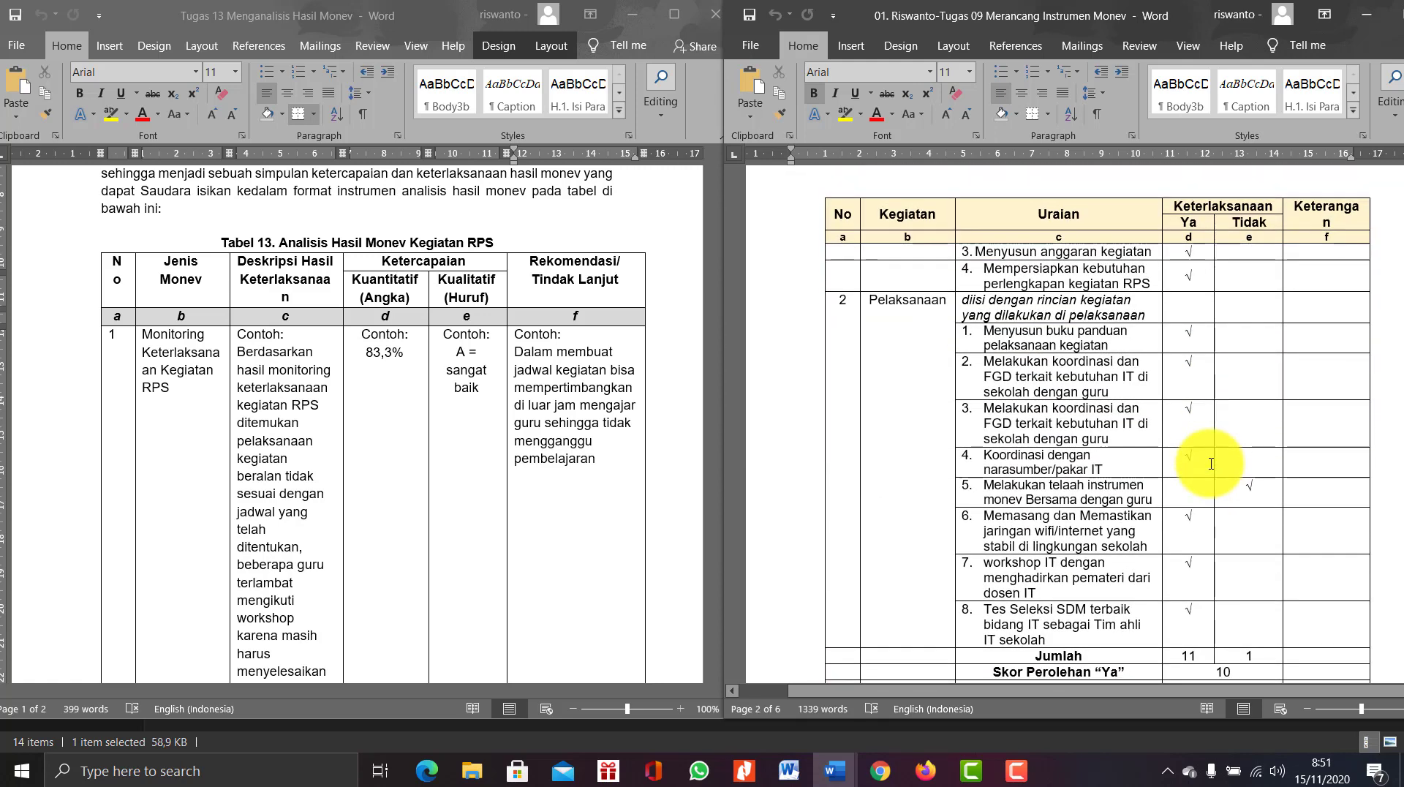
scroll(1211, 461, up, 3)
scroll(1211, 457, down, 4)
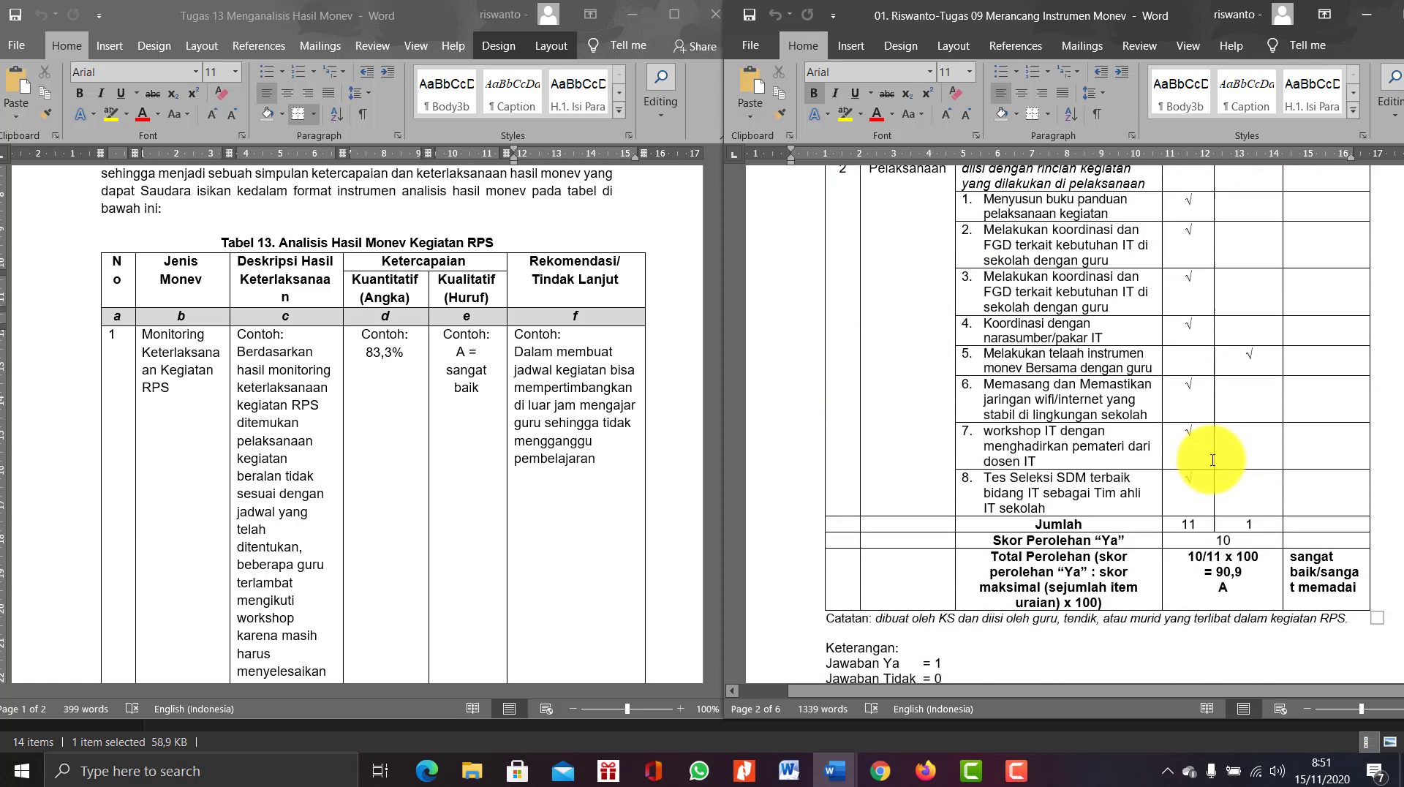
scroll(1213, 459, up, 10)
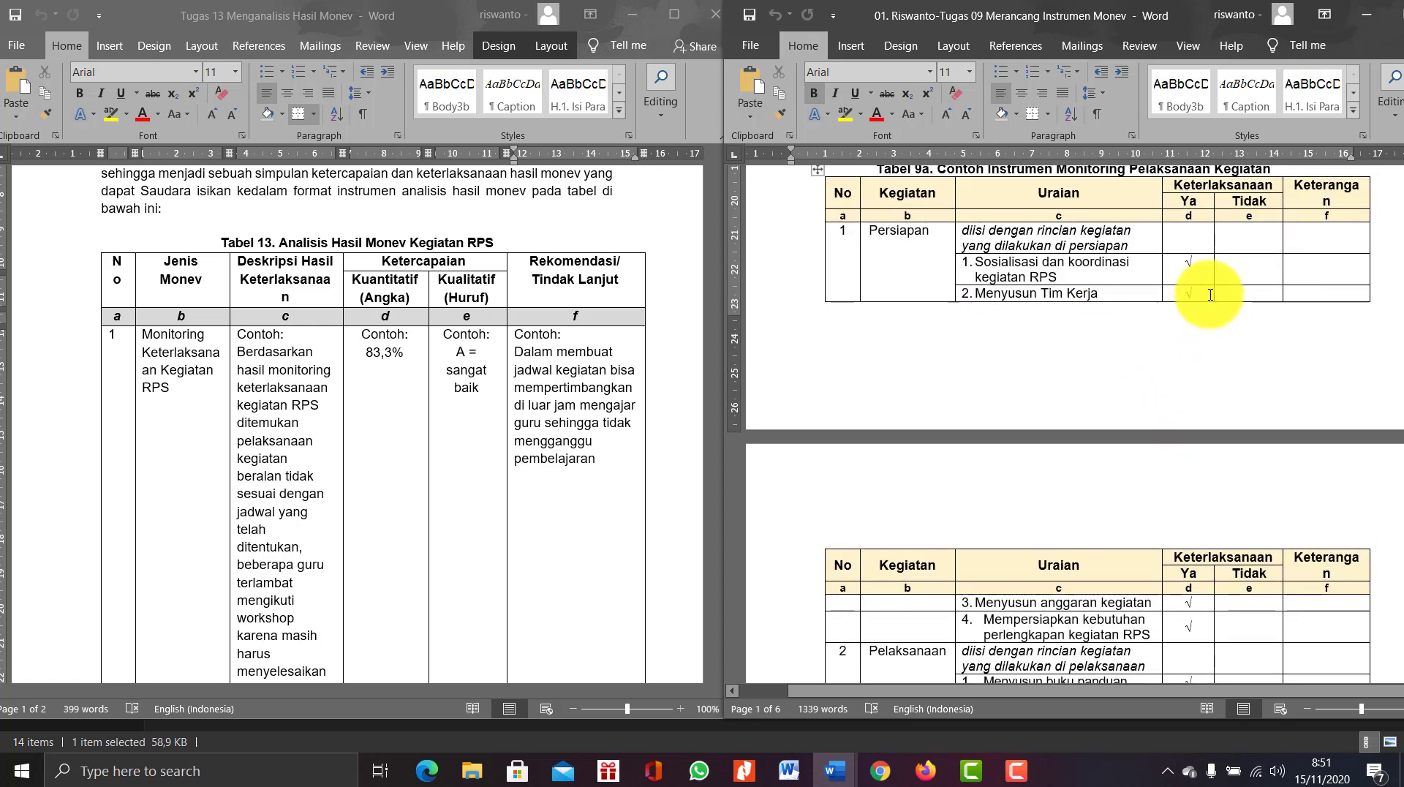
scroll(1206, 281, down, 12)
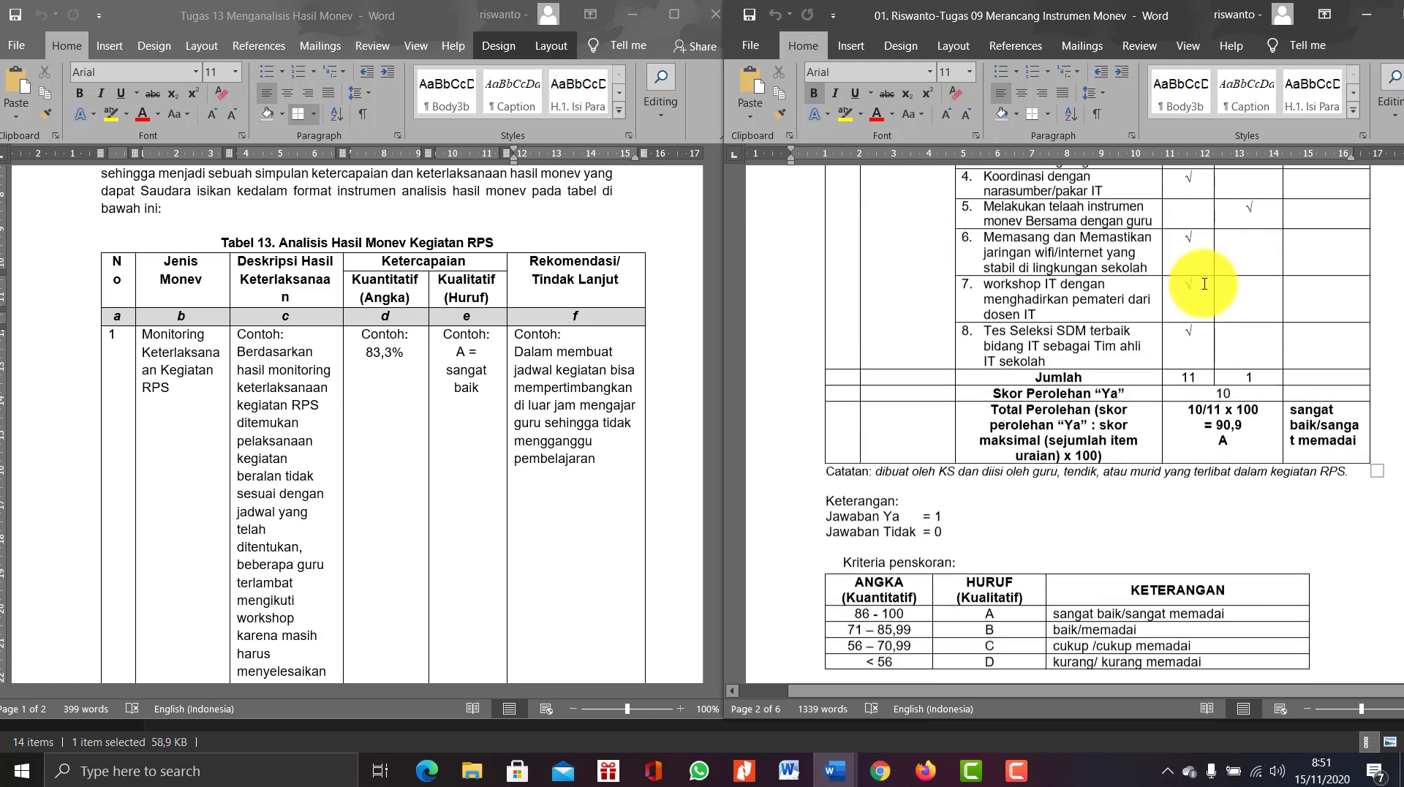
scroll(1204, 283, up, 6)
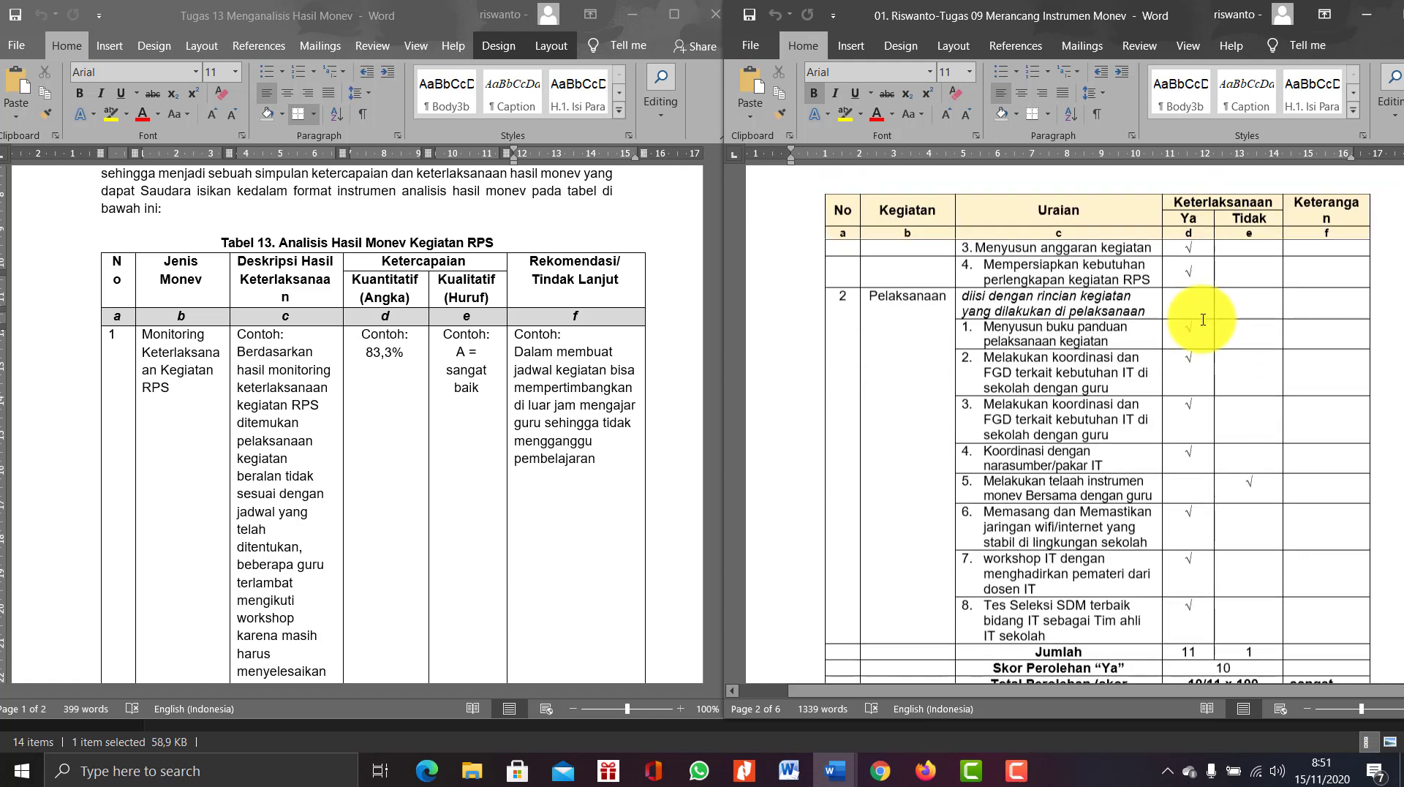
scroll(1201, 337, down, 3)
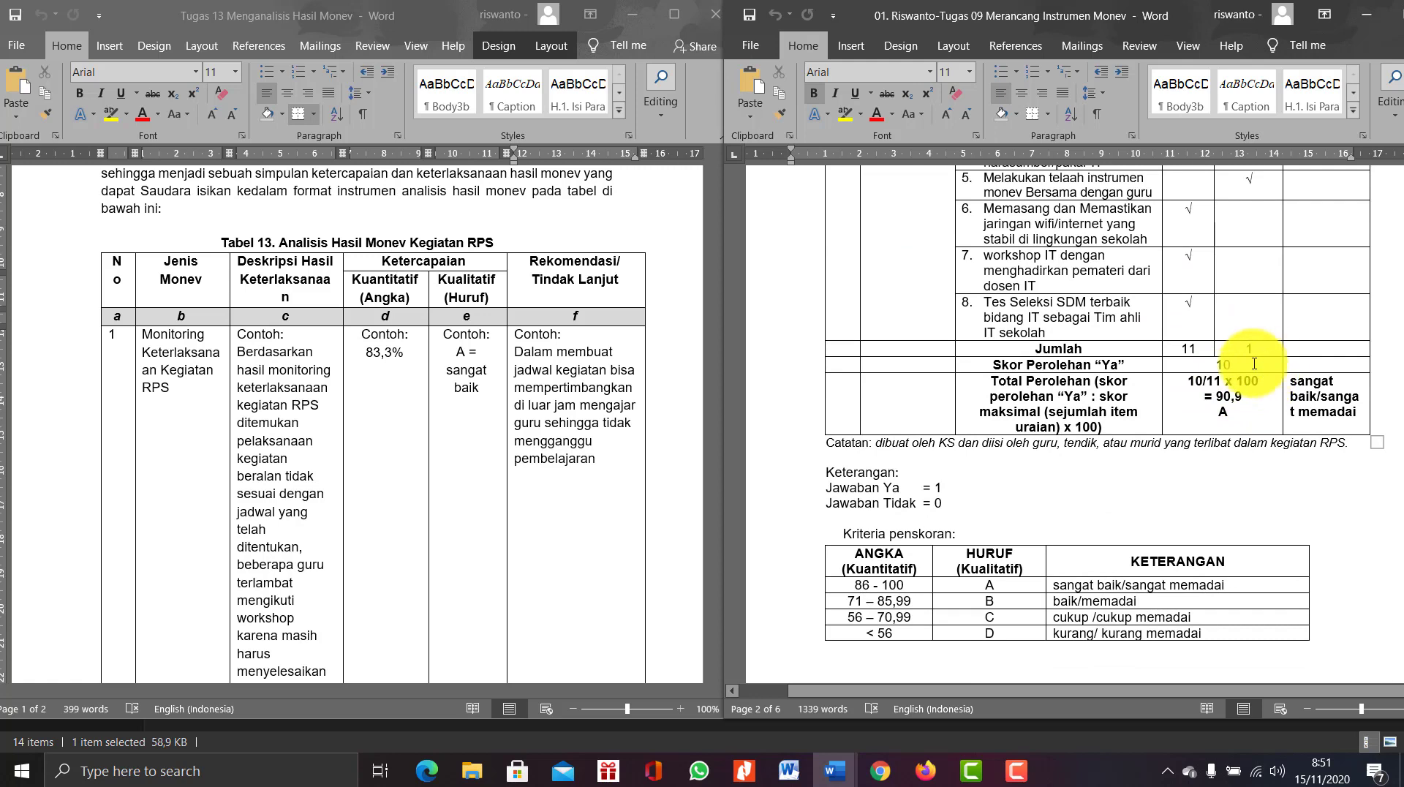
Correct the maximum score in Tabel 9a's Total Perolehan formula to 12 and set Skor Perolehan "Ya" to 11
click(1222, 384)
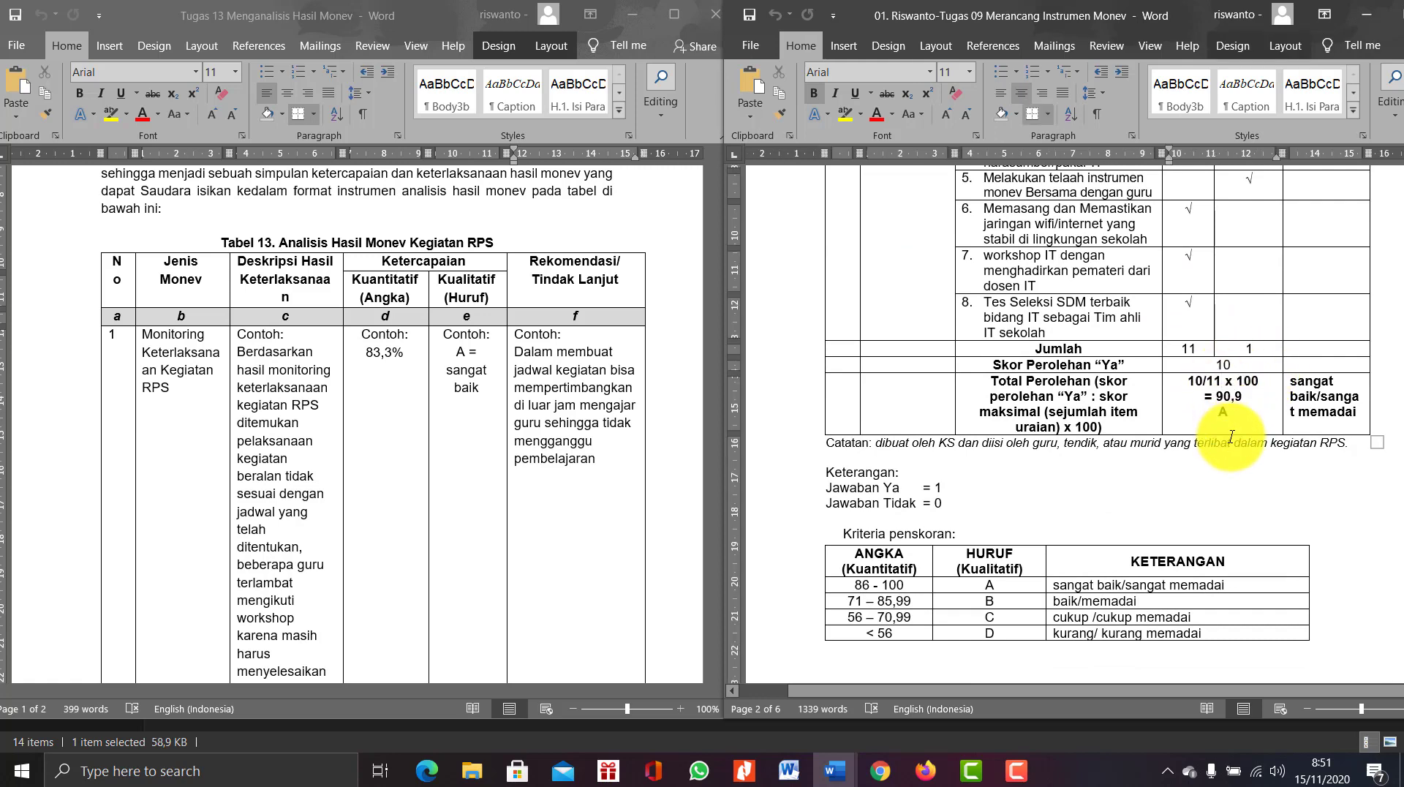
key(BackSpace)
text(2)
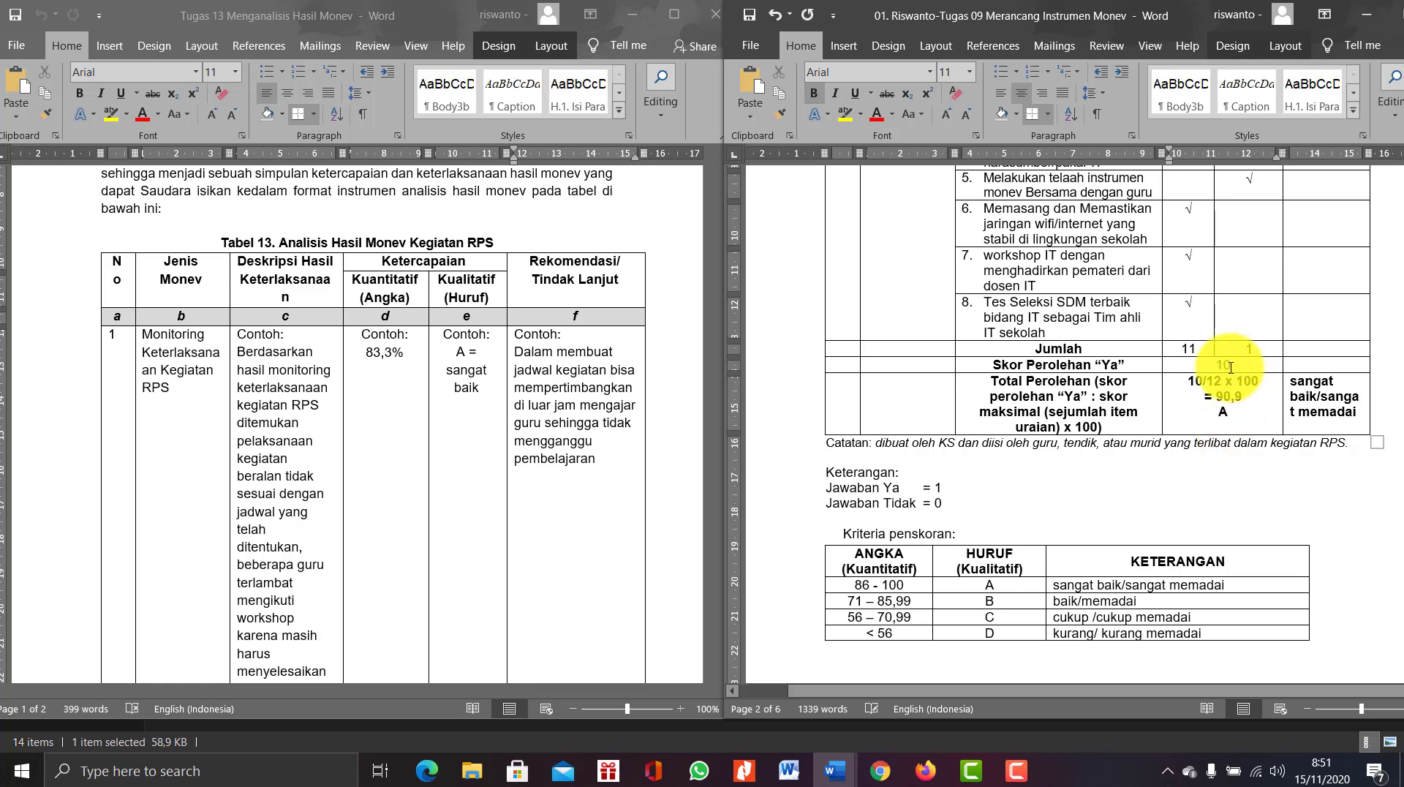
click(1236, 407)
click(1236, 368)
key(BackSpace)
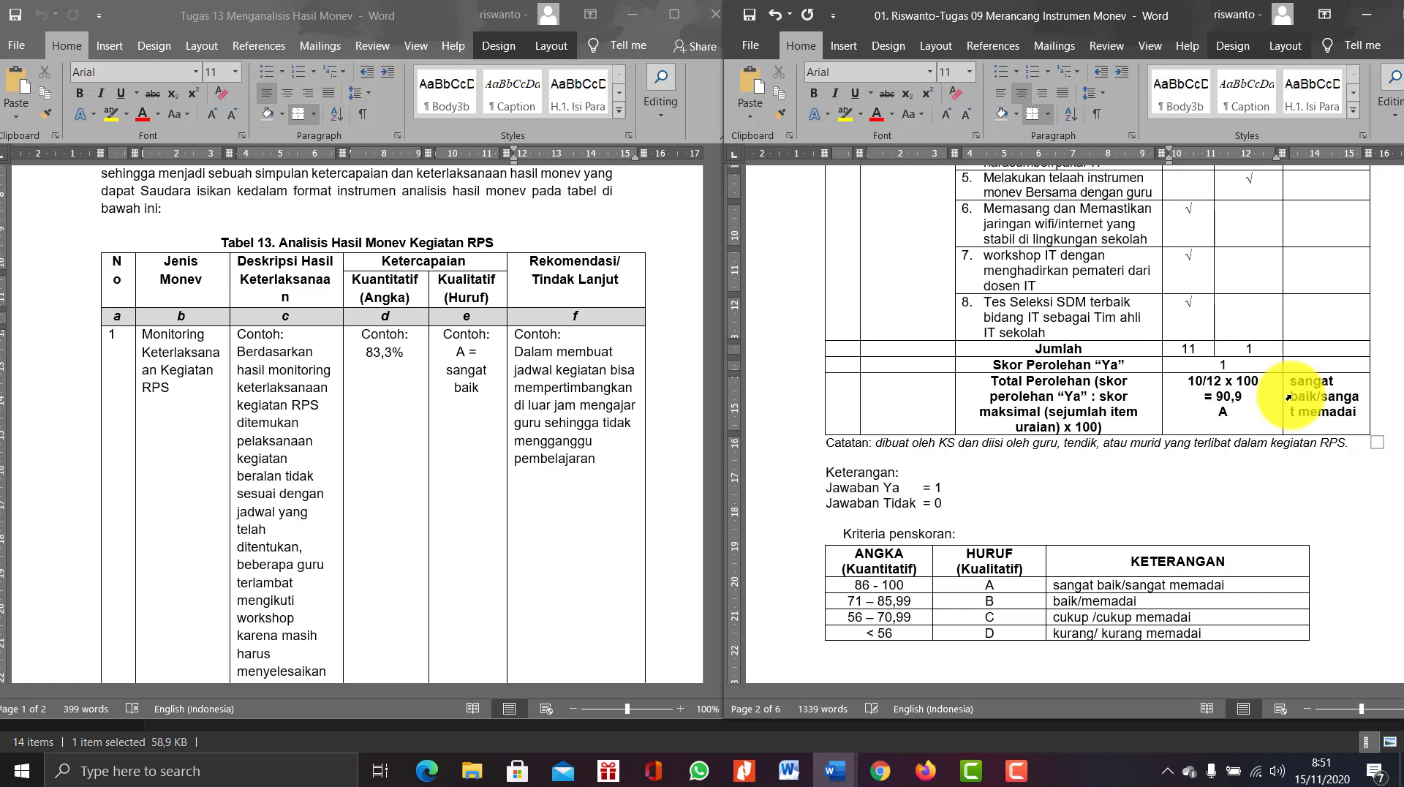
text(1)
Set the obtained score in Tabel 9a's Total Perolehan formula to 11 and its result to 92,9
click(1204, 380)
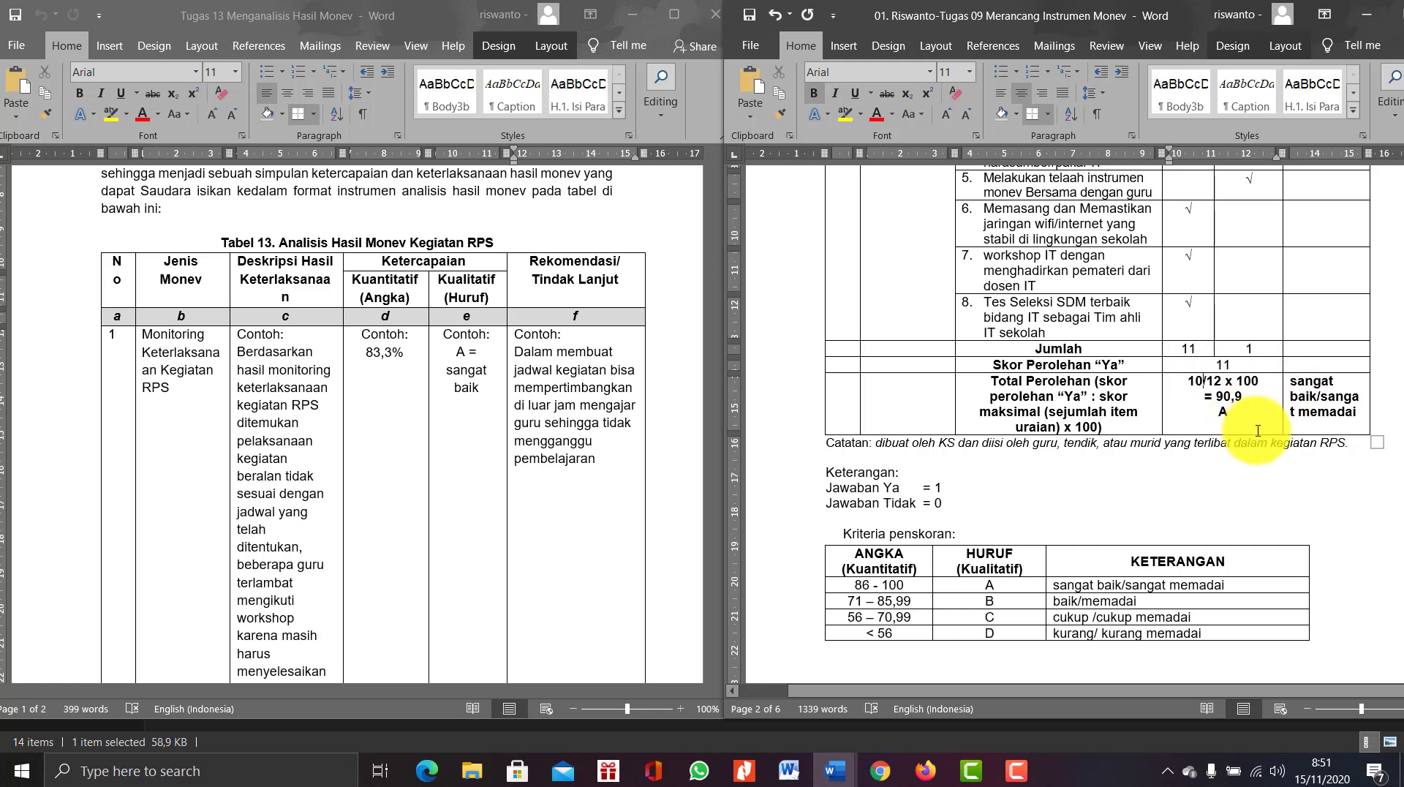
key(BackSpace)
text(1)
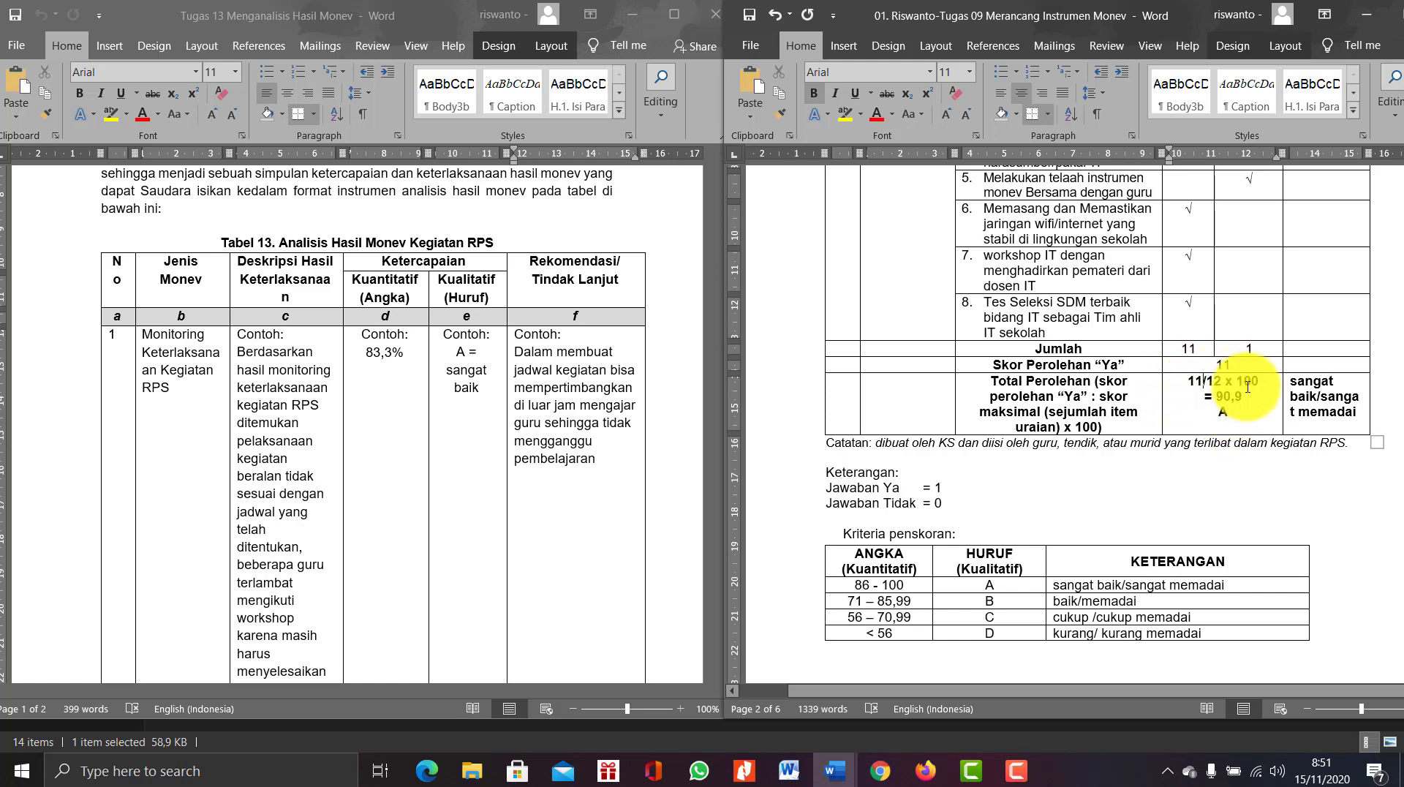
click(1232, 396)
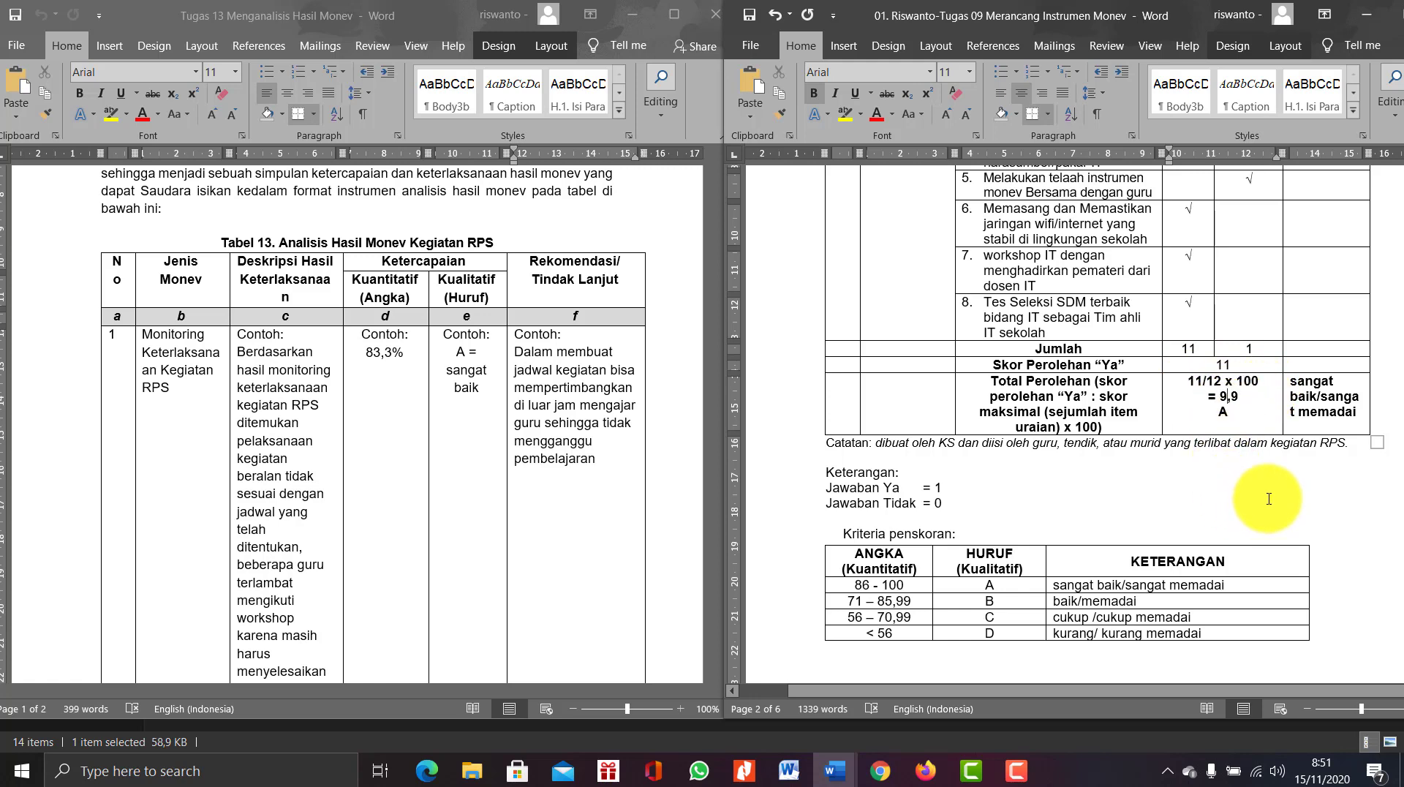
text(2)
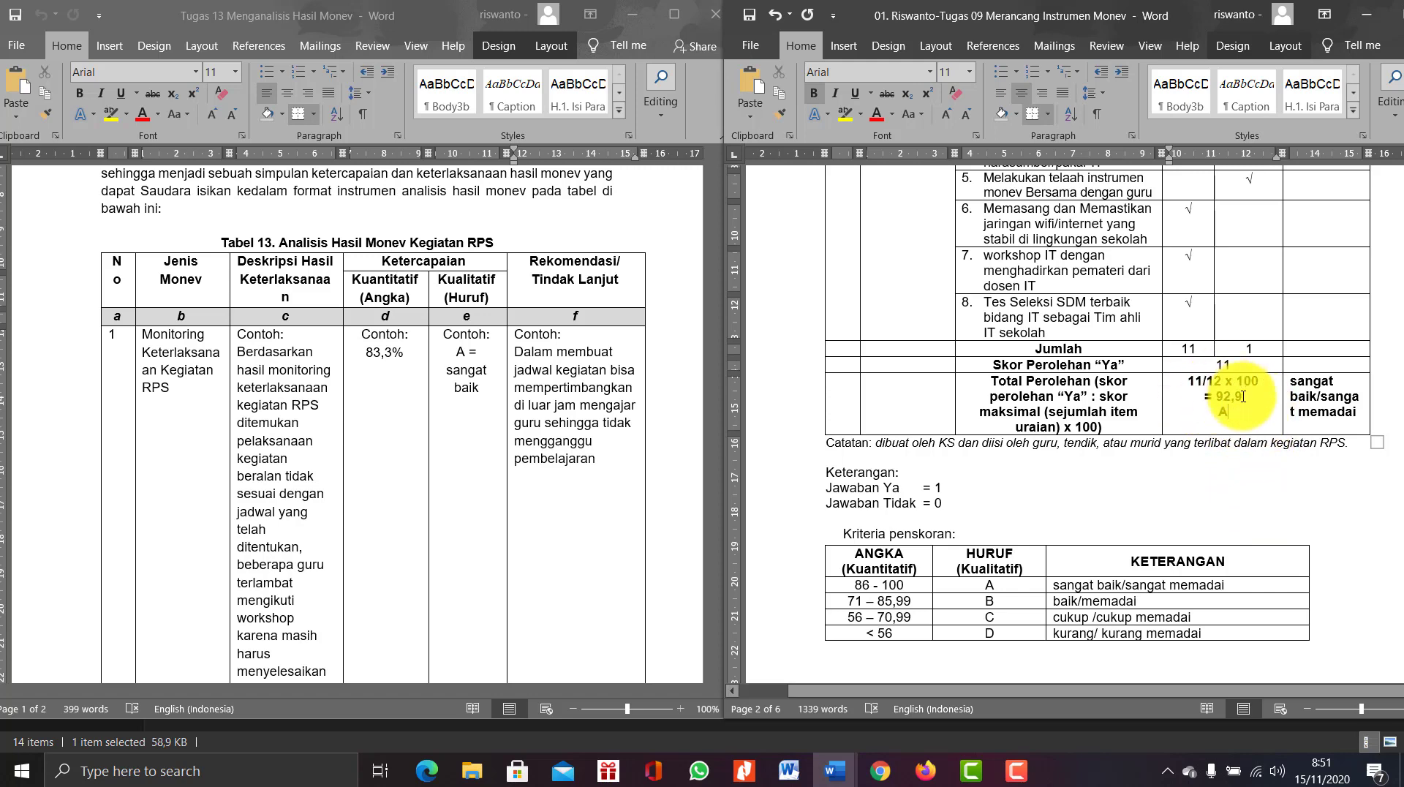
Compare Tabel 9a's Total Perolehan result and its letter grade with the Kriteria penskoran table
click(1241, 412)
scroll(1080, 563, down, 2)
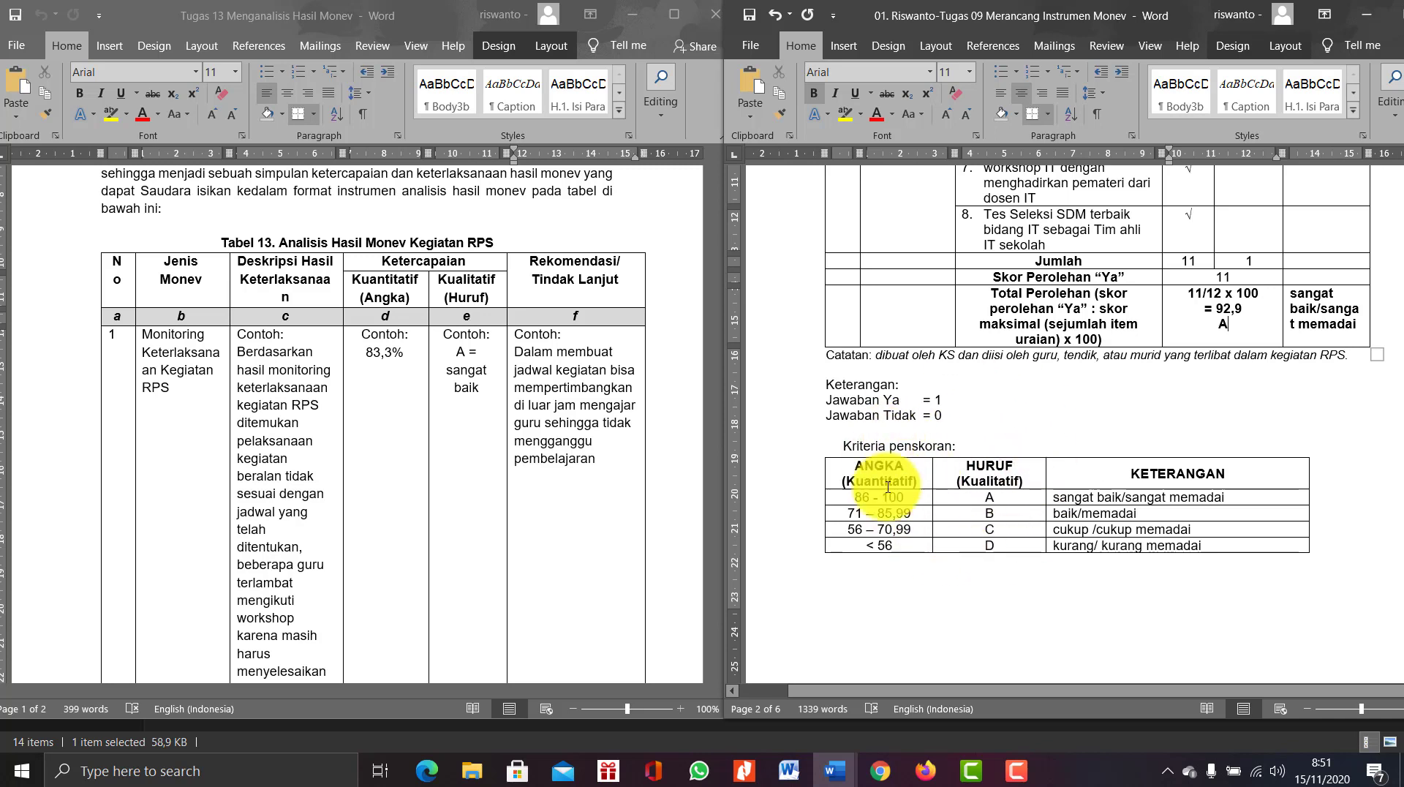
click(1257, 314)
double_click(1223, 308)
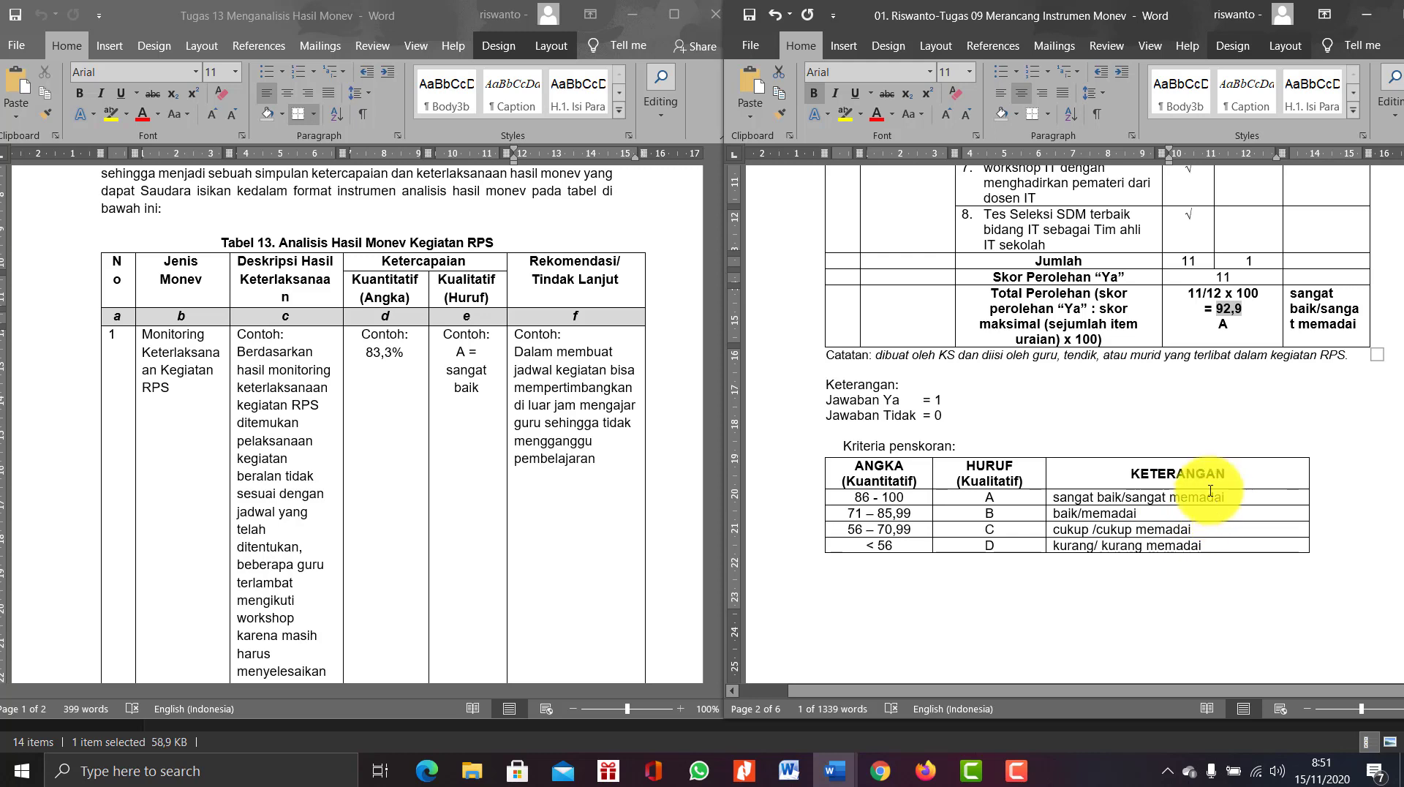
Highlight the row 1 examples in Tabel 13's Kuantitatif (Angka) and Kualitatif (Huruf) columns as the places for the instrument's number and letter
click(394, 300)
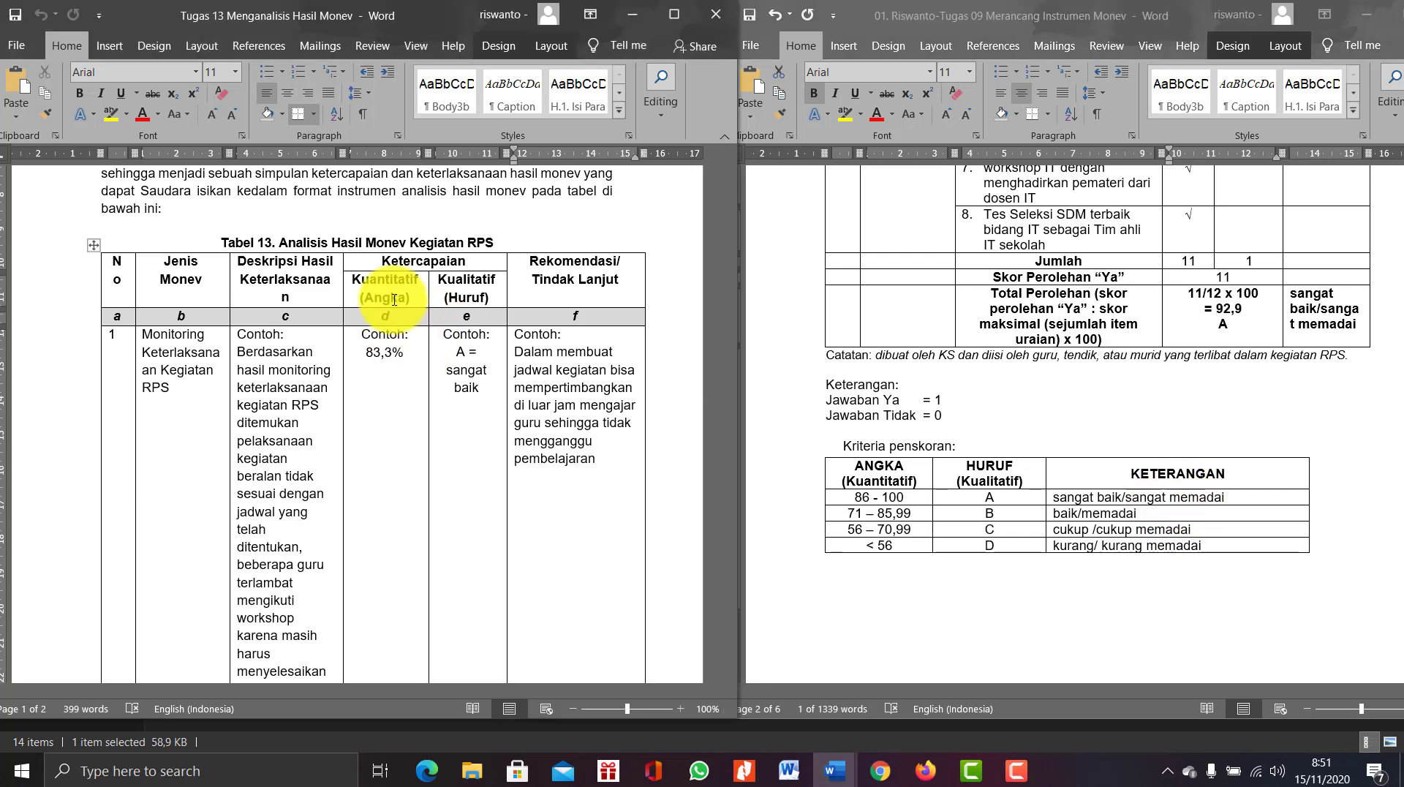
drag(408, 356, 378, 338)
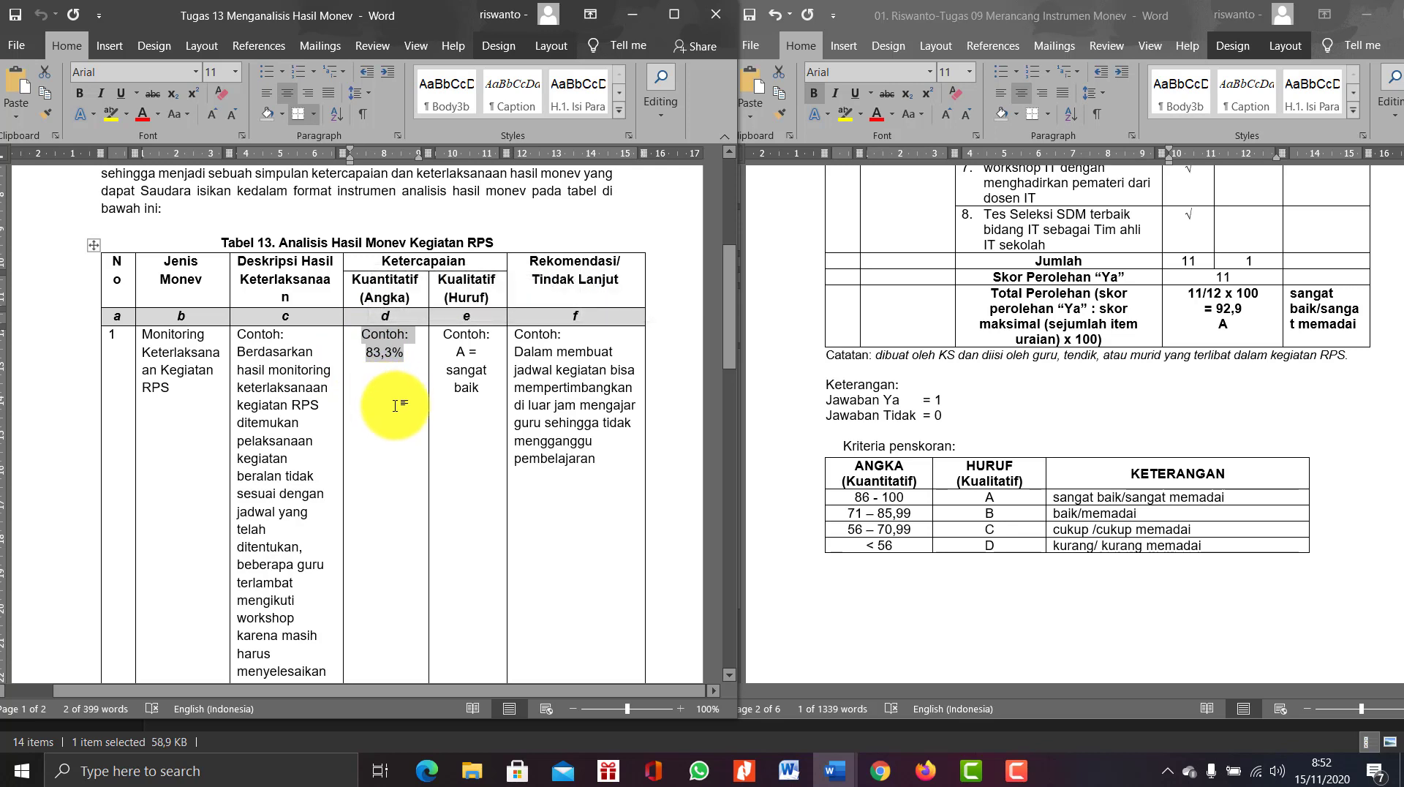
click(419, 364)
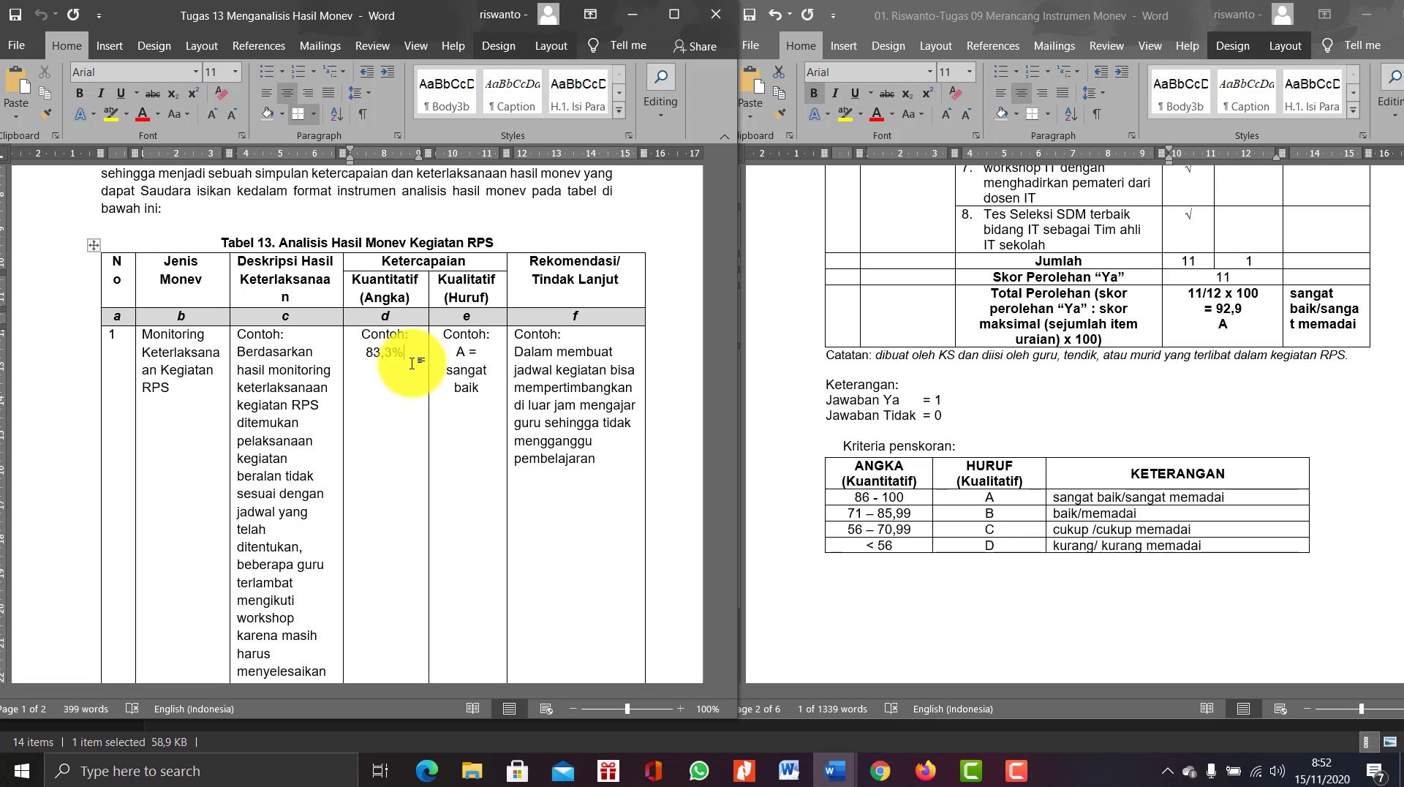
drag(365, 333, 403, 353)
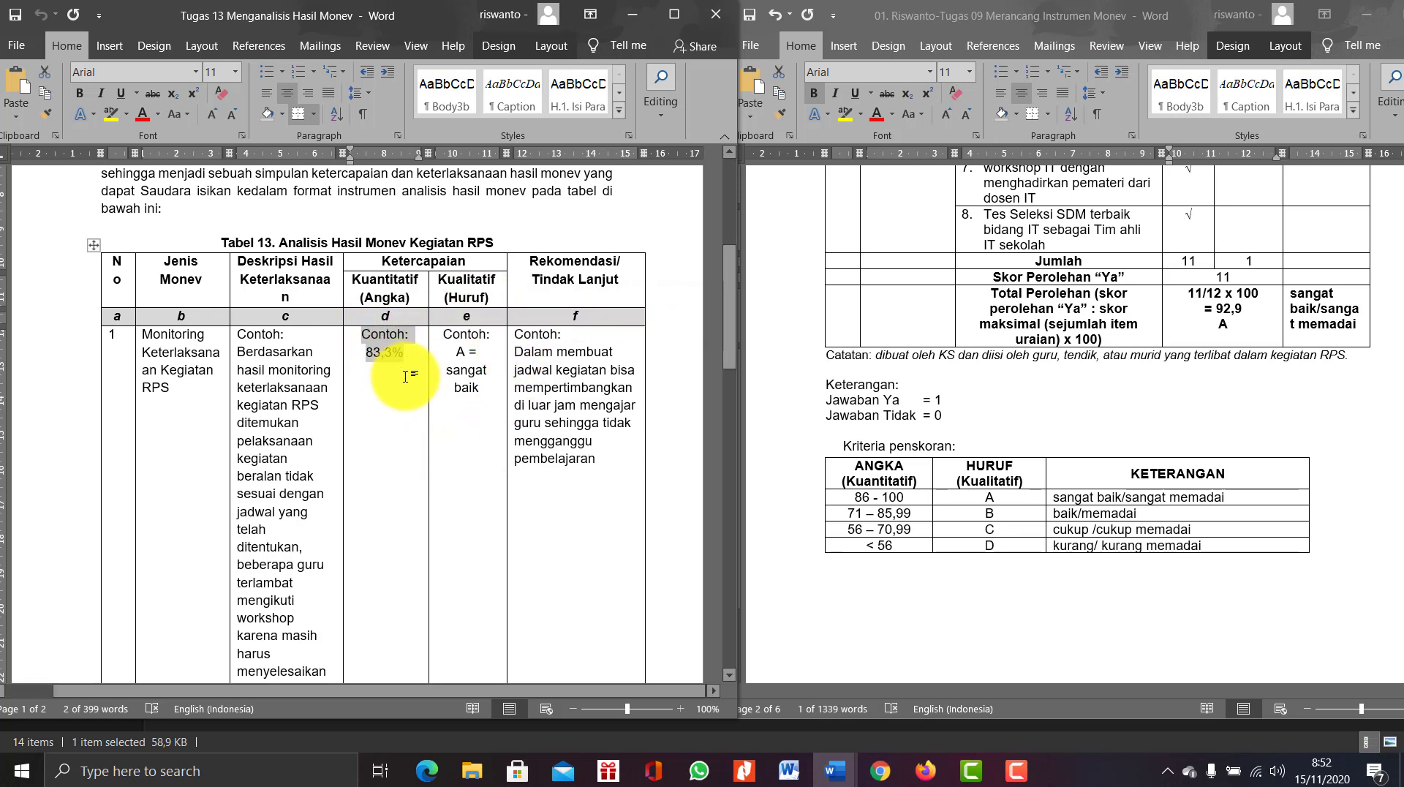
drag(455, 357, 479, 389)
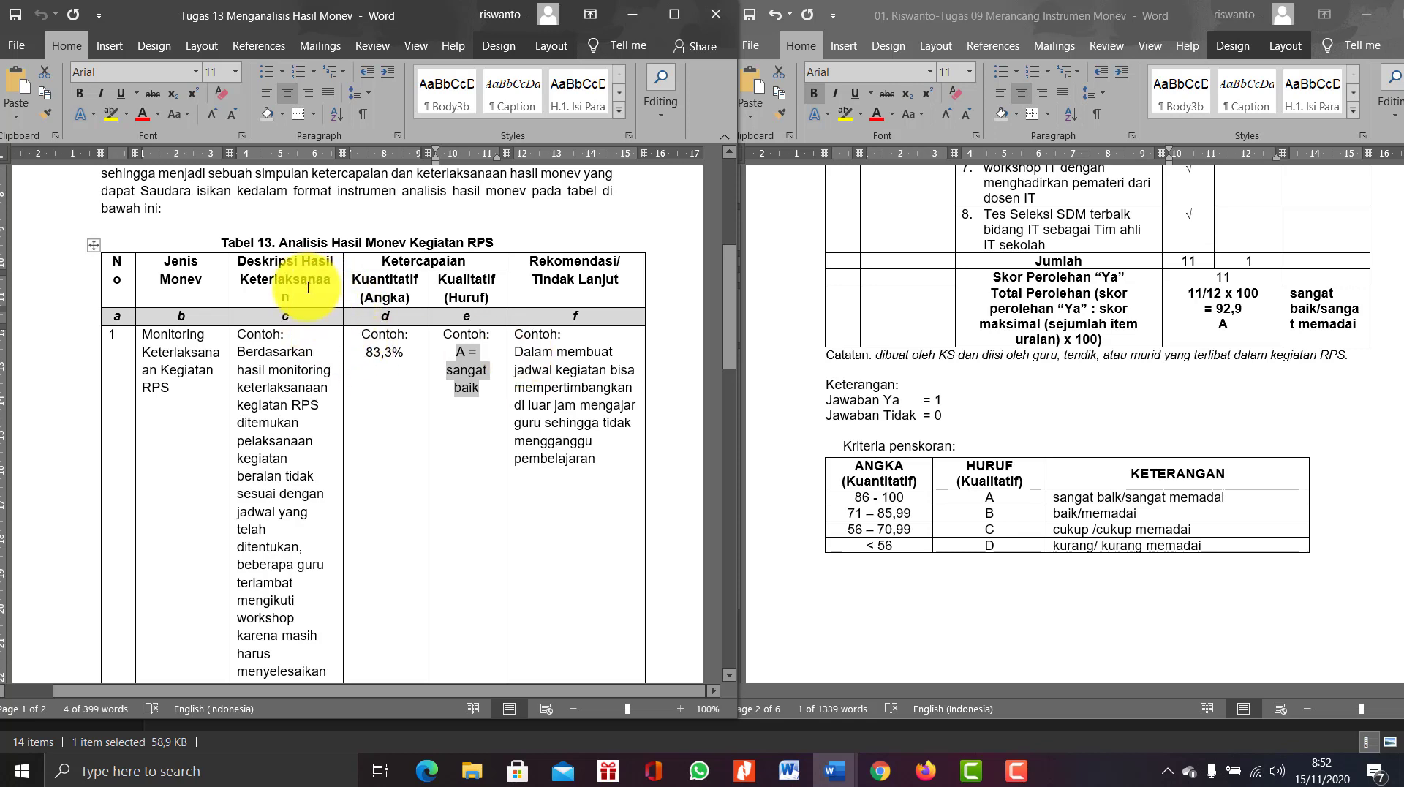
Review the Deskripsi Hasil Keterlaksanaan example in row 1 of Tabel 13 and the cells for the evaluation rows below it
drag(292, 405, 263, 601)
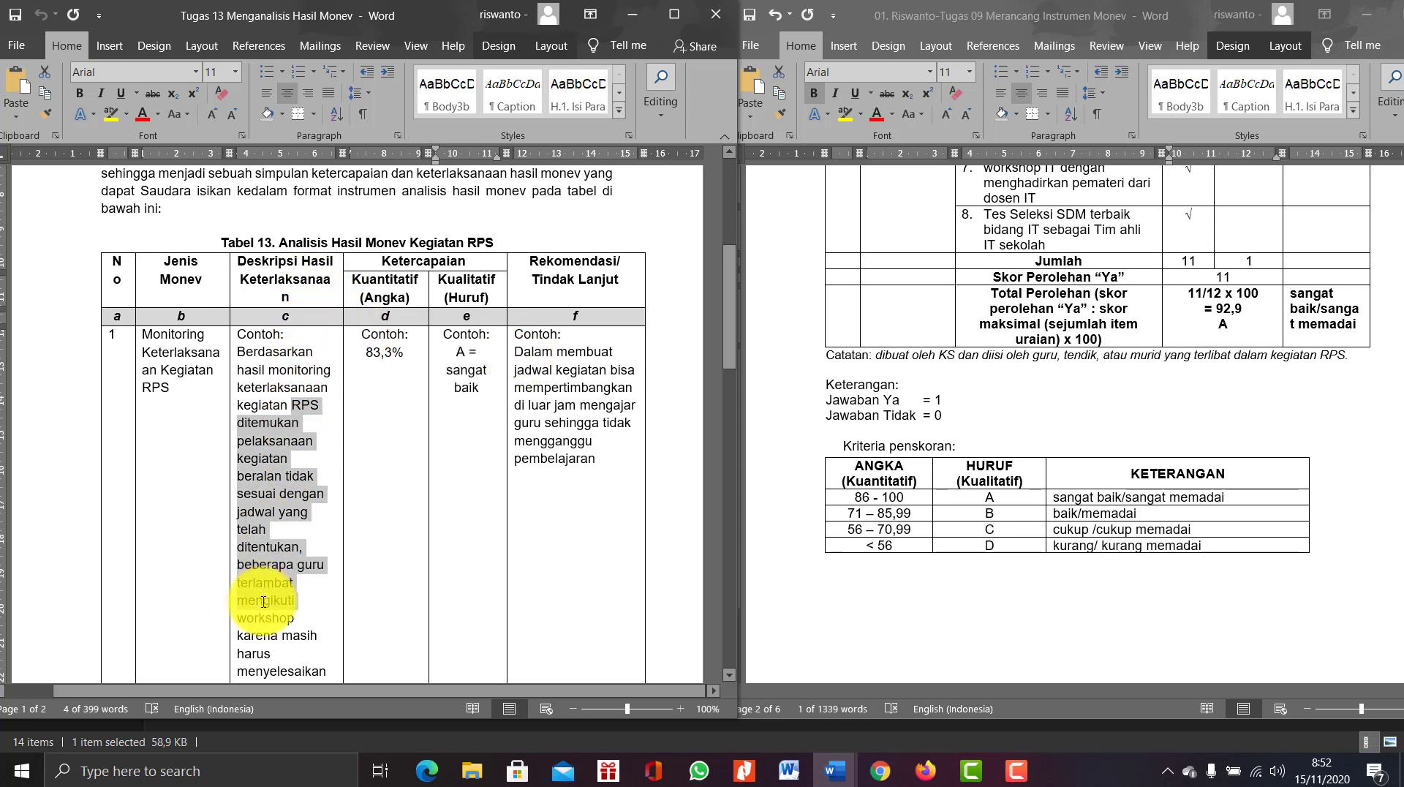
scroll(267, 315, down, 3)
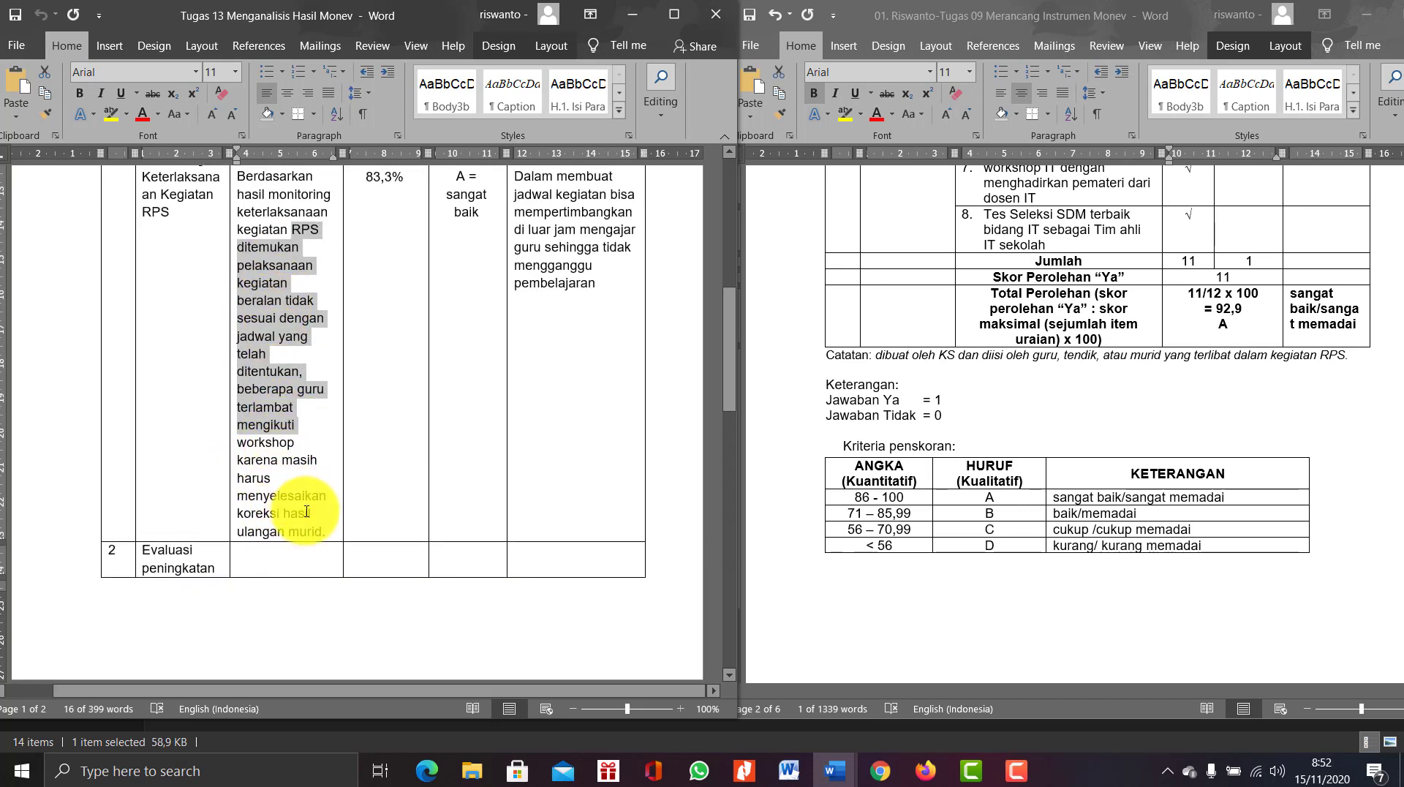
scroll(307, 512, up, 2)
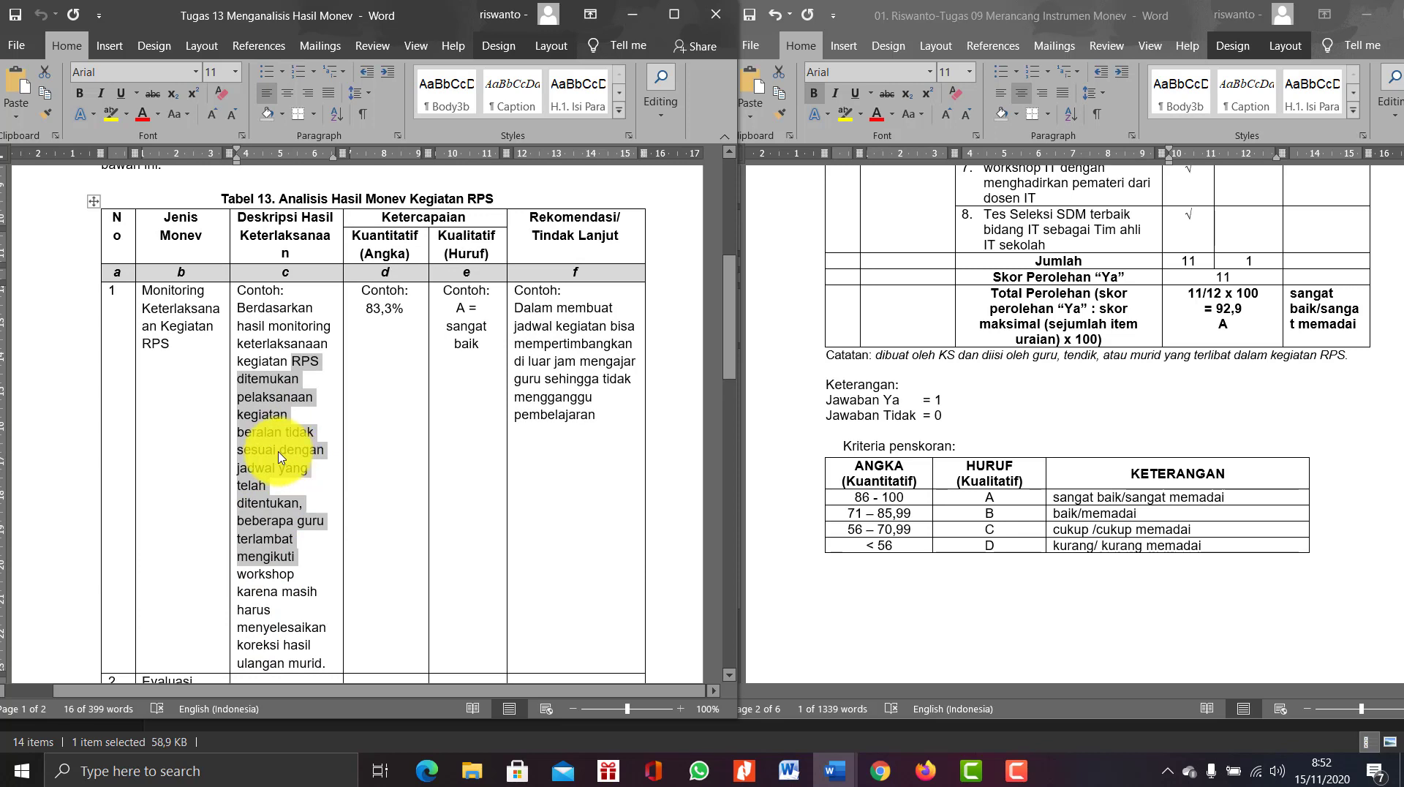
click(289, 449)
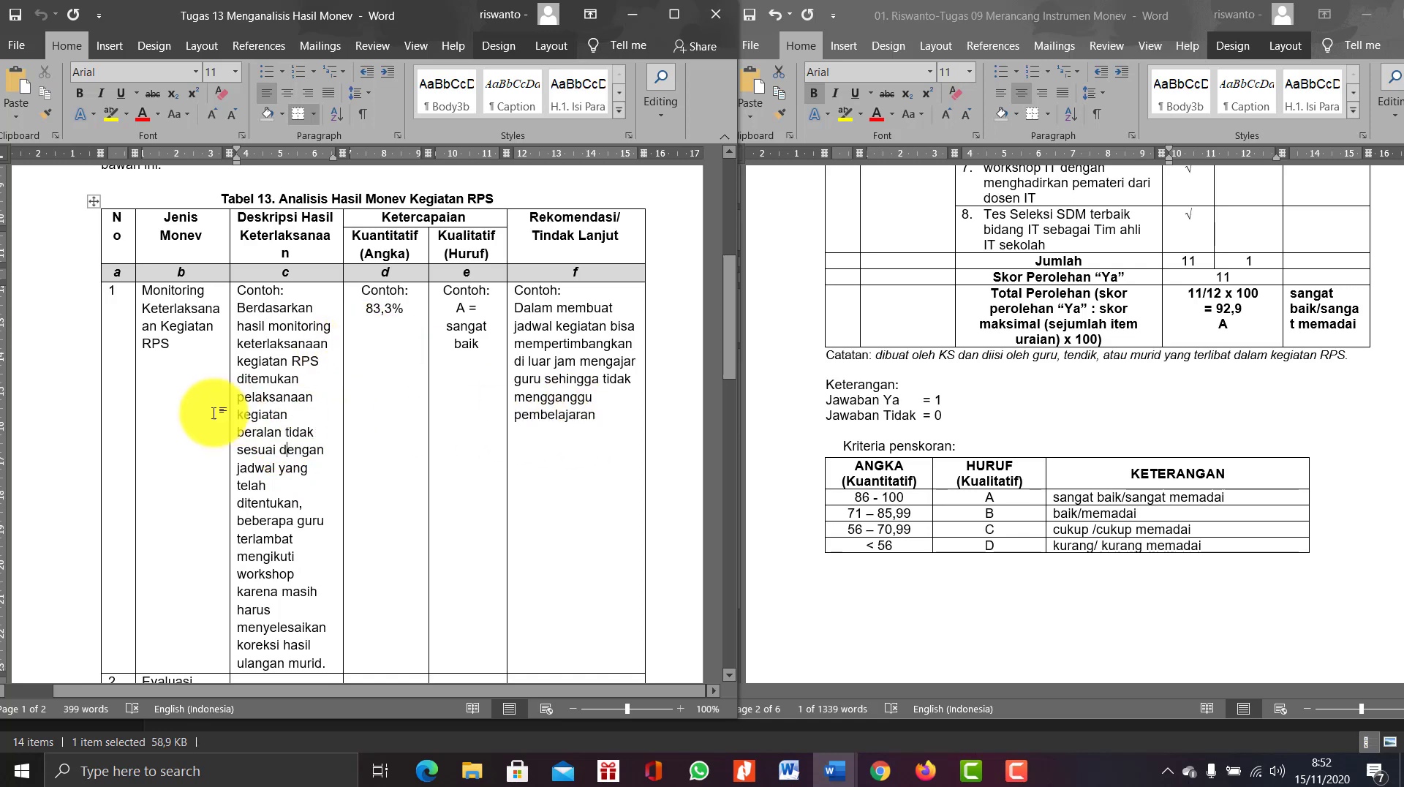
scroll(258, 367, down, 8)
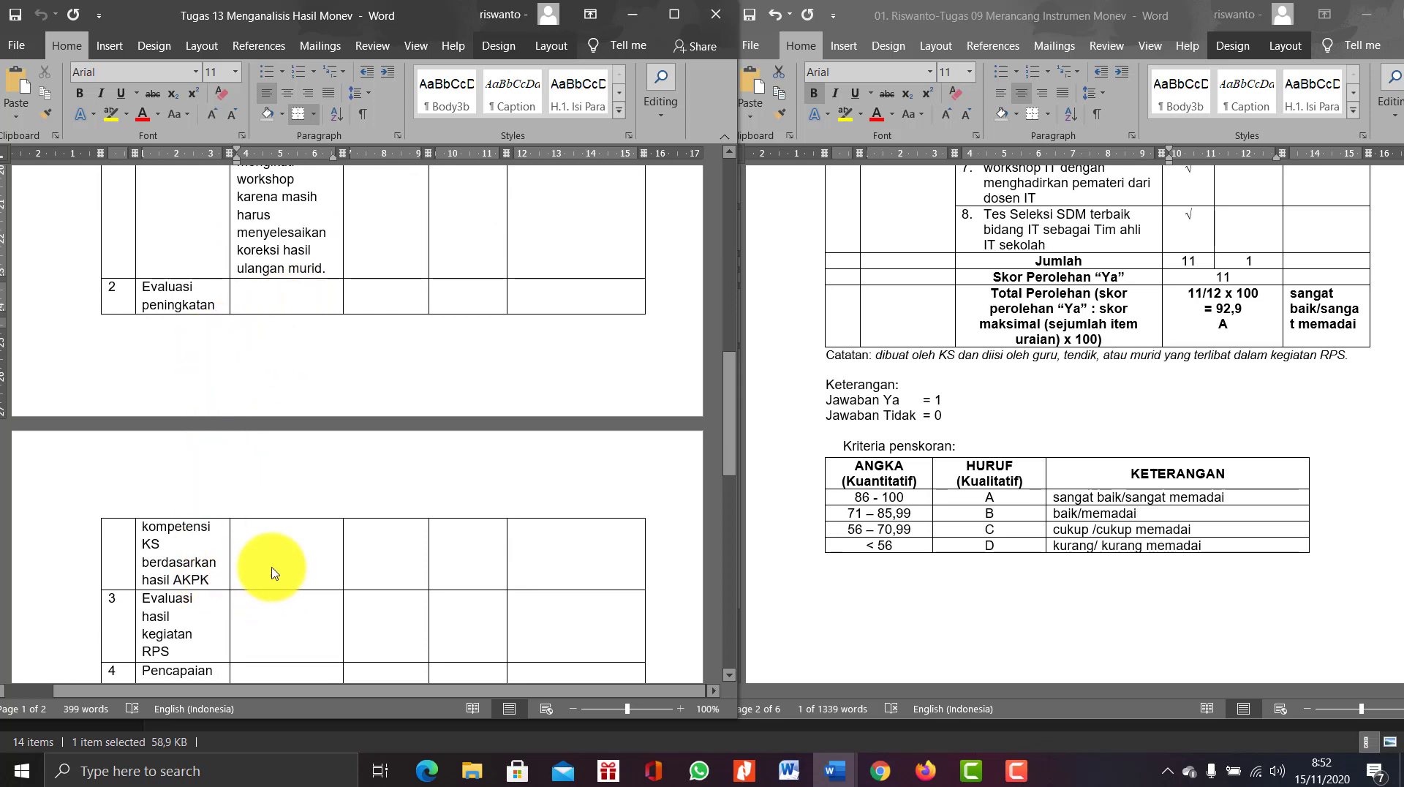
Review the monitoring example in row 1 of Tabel 13 against the empty evaluation rows and the introduction above the table
scroll(273, 567, up, 1)
scroll(274, 568, up, 1)
scroll(276, 568, down, 3)
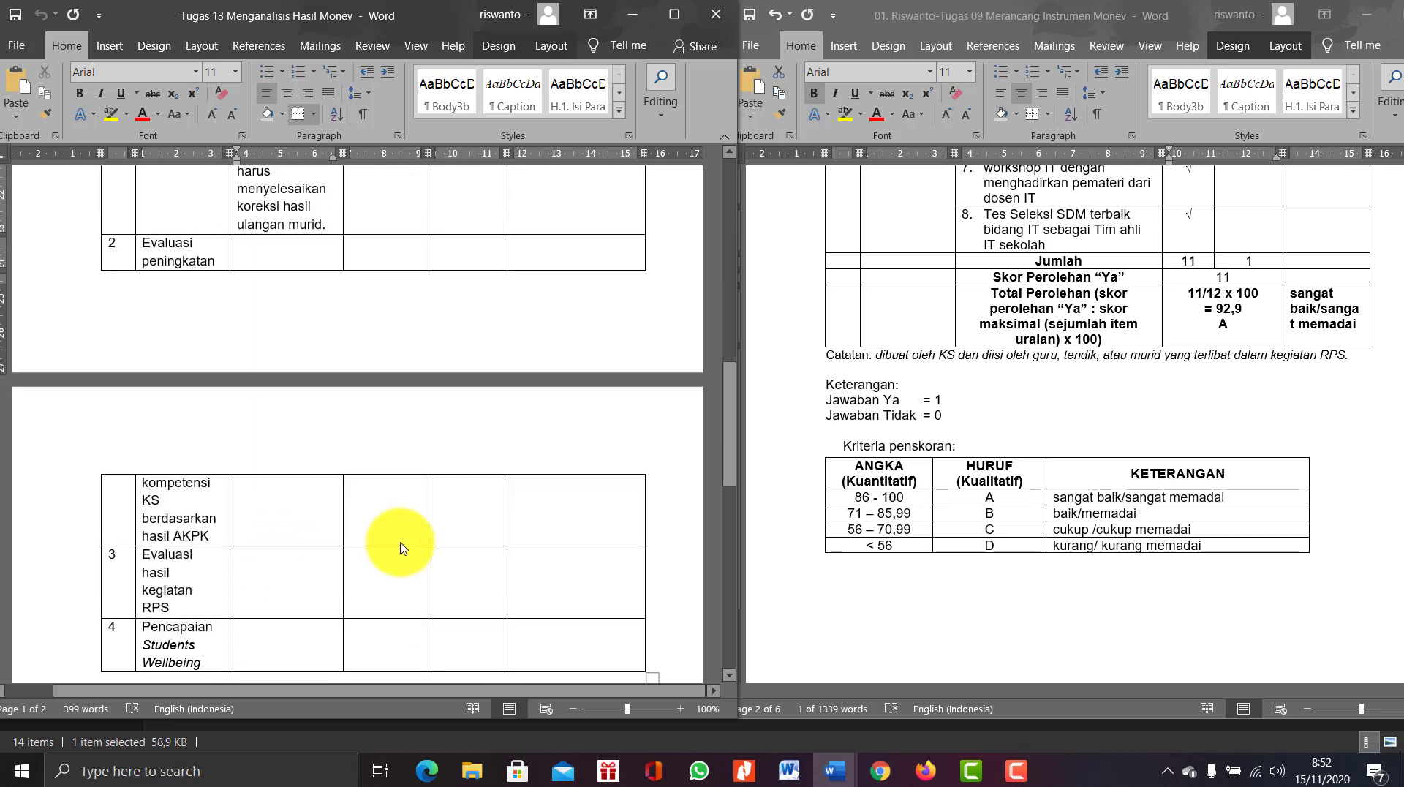
scroll(305, 589, down, 2)
scroll(336, 587, up, 6)
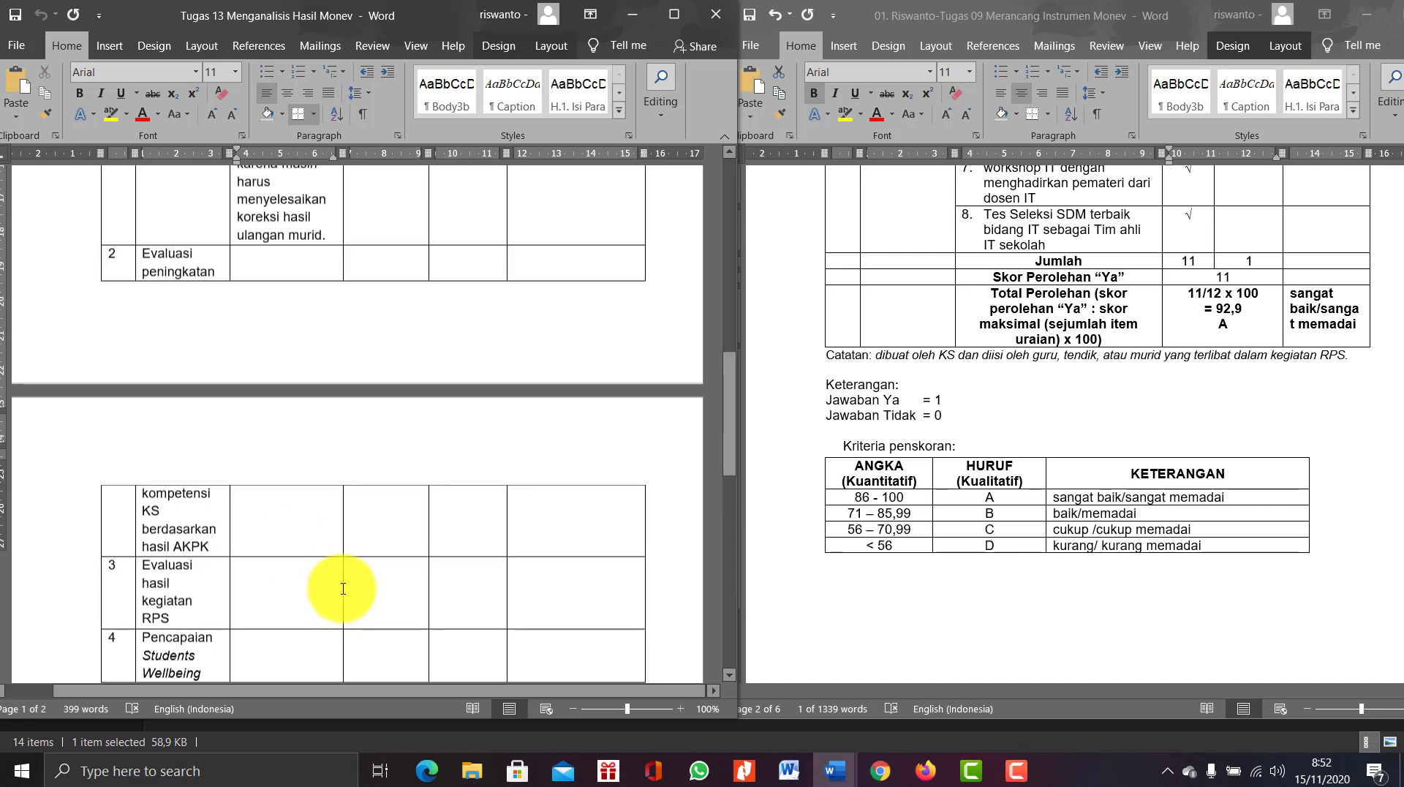
scroll(624, 366, up, 1)
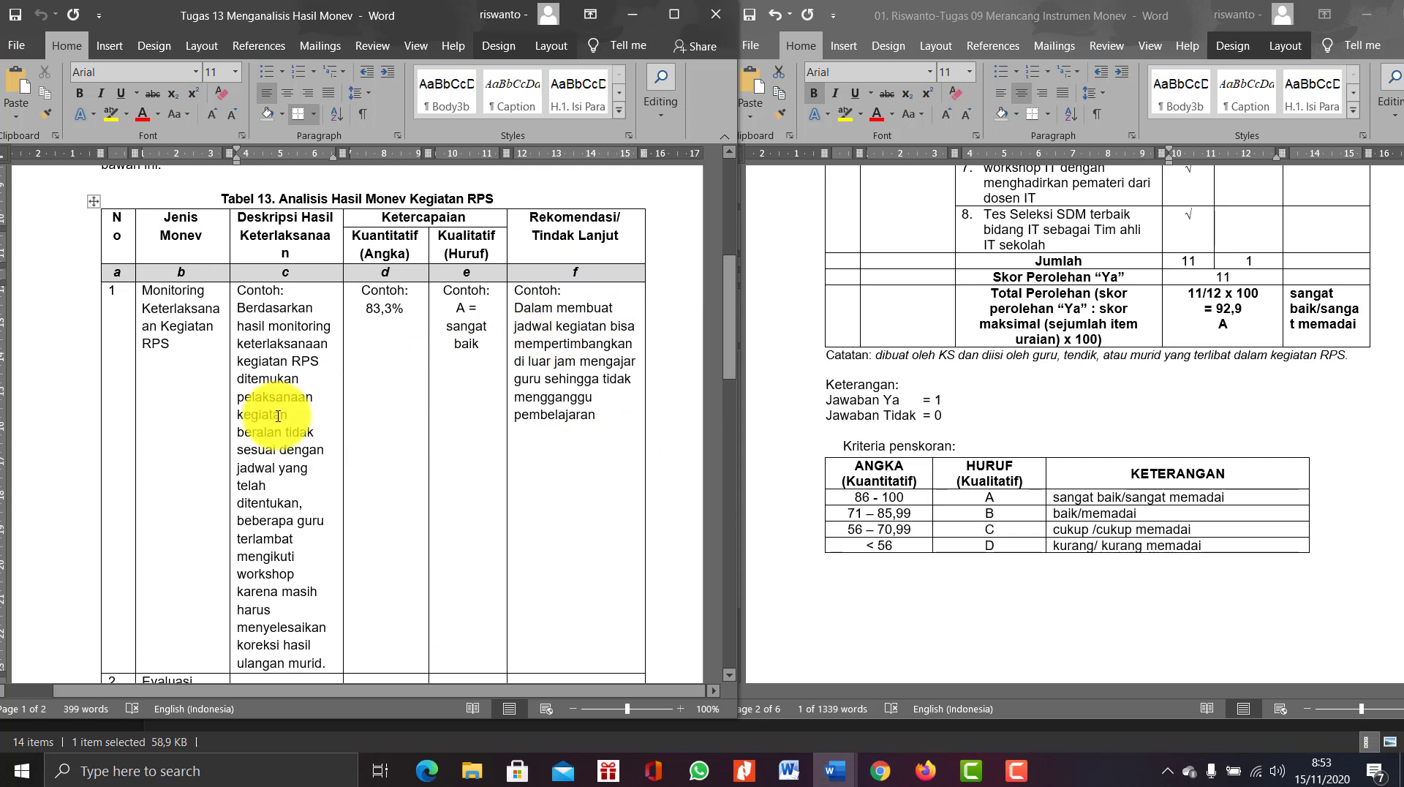
scroll(277, 416, up, 1)
scroll(277, 416, up, 1)
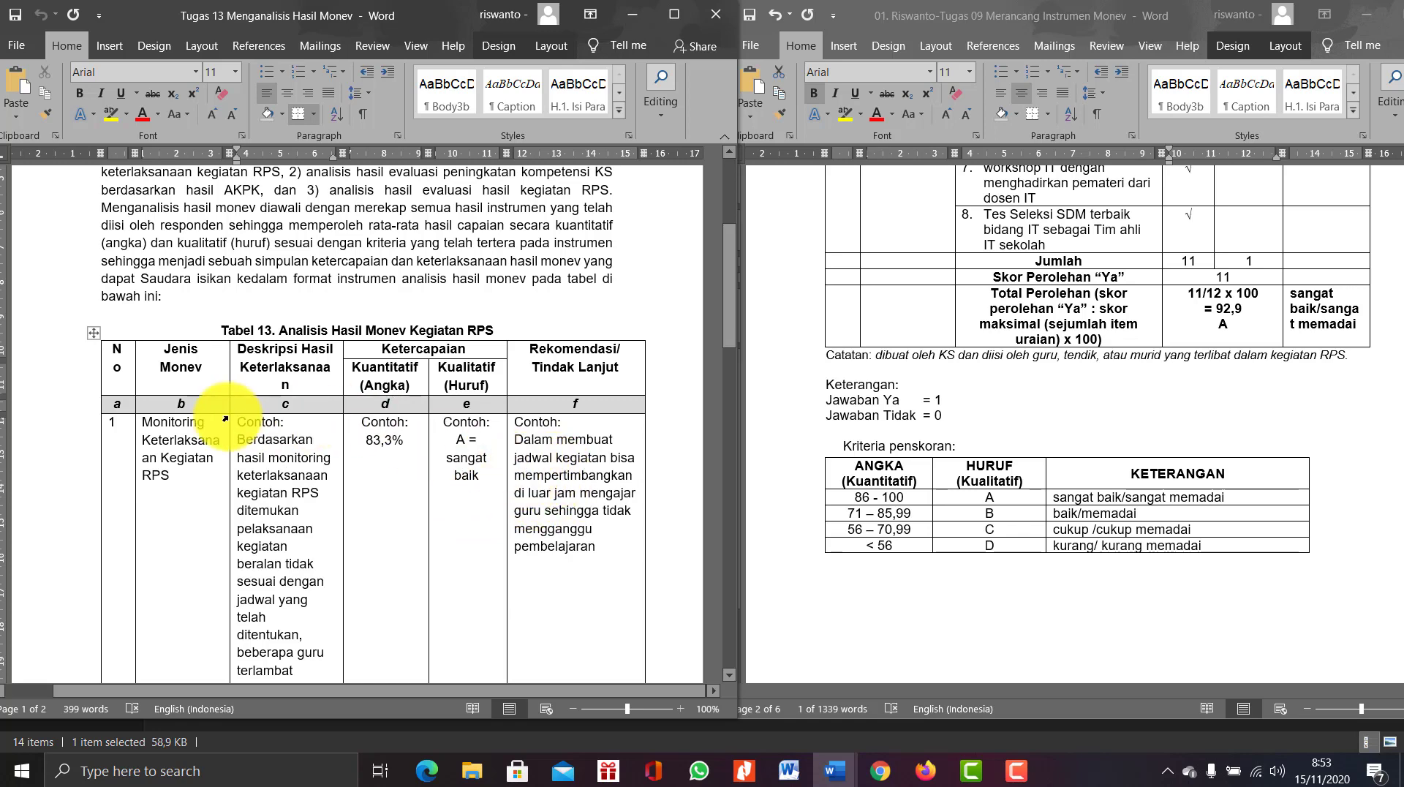
scroll(197, 433, down, 1)
scroll(194, 294, down, 6)
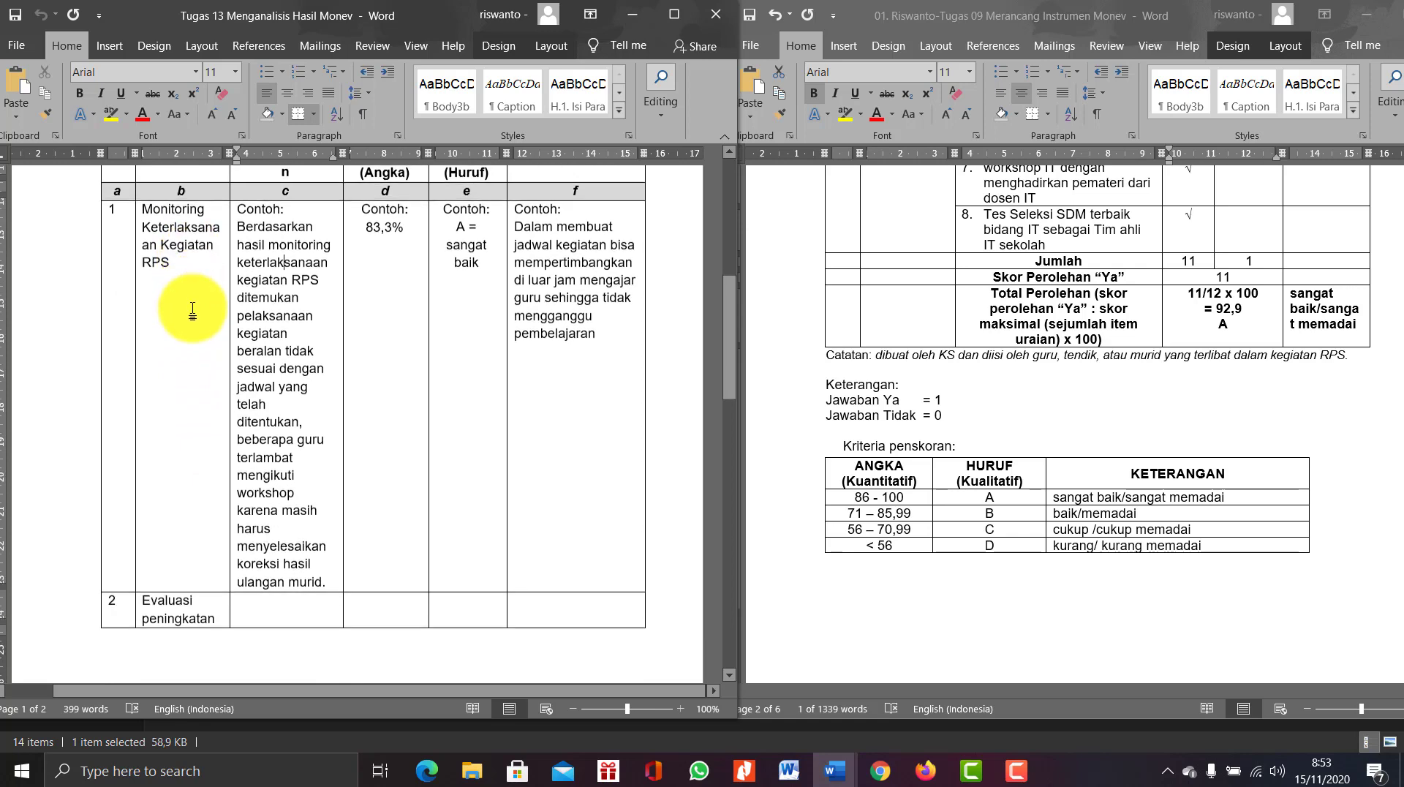
scroll(195, 343, up, 5)
scroll(193, 223, up, 3)
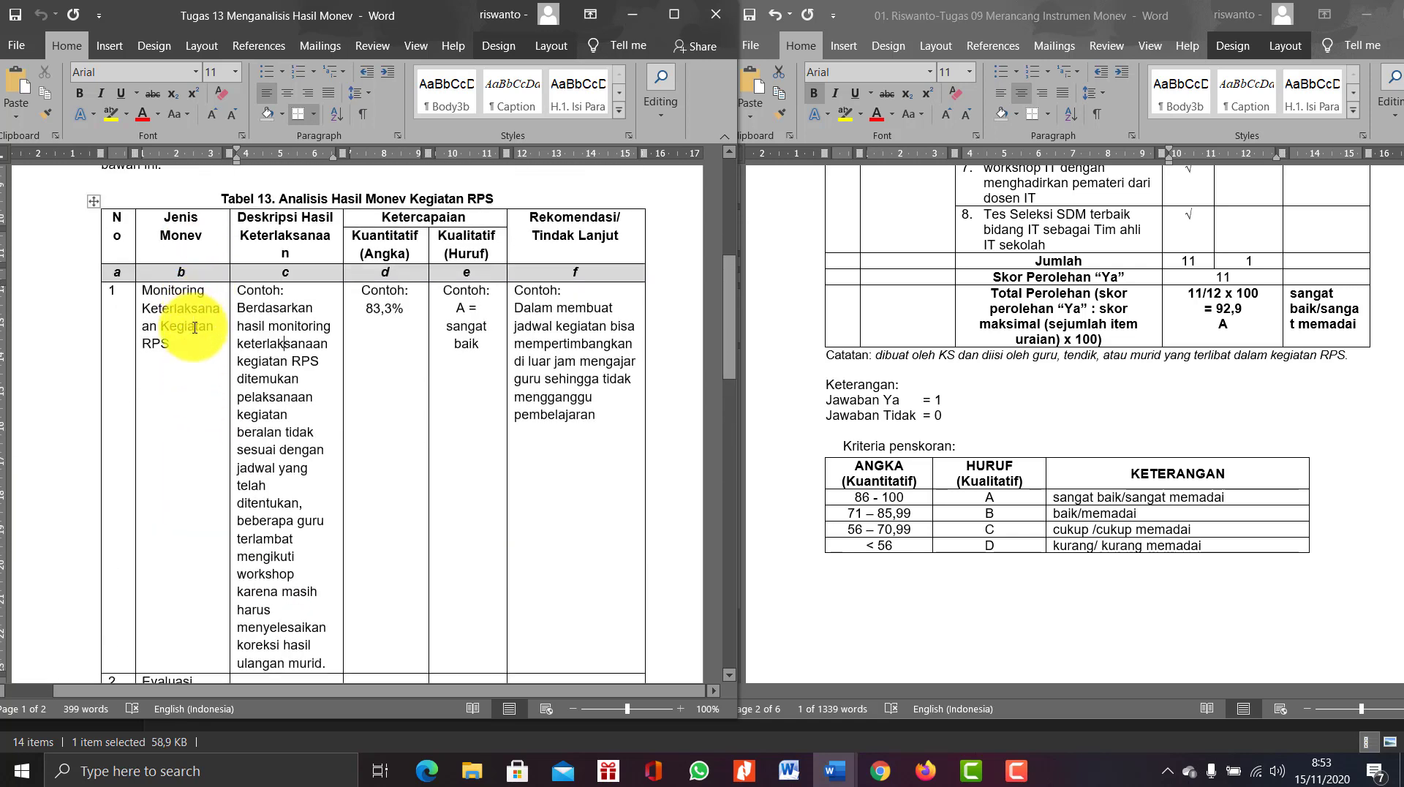
Examine Tabel 13's evaluation rows 2 to 4 and the Petunjuk pengisian instructions below the table
scroll(188, 495, down, 5)
scroll(166, 536, down, 10)
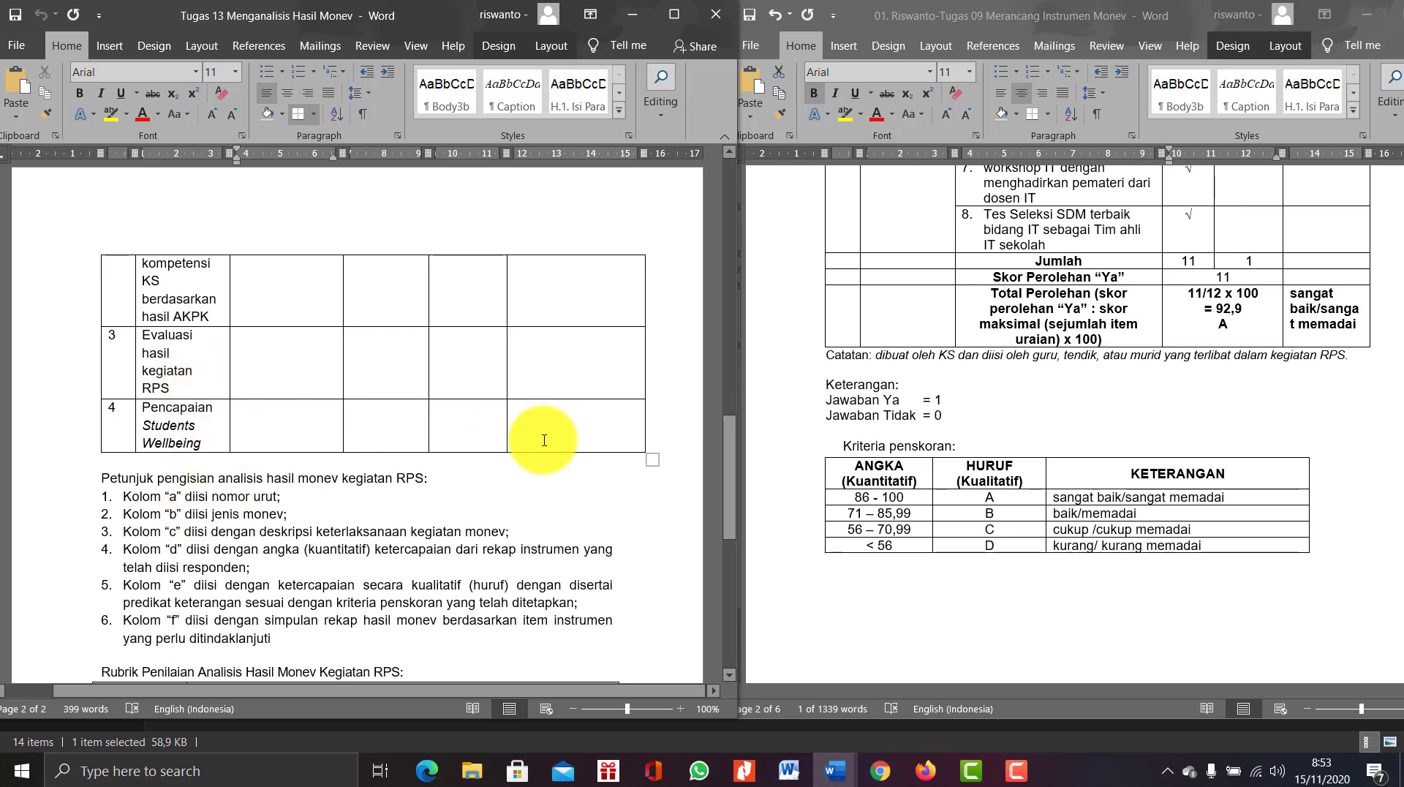
scroll(571, 441, up, 1)
scroll(564, 437, up, 6)
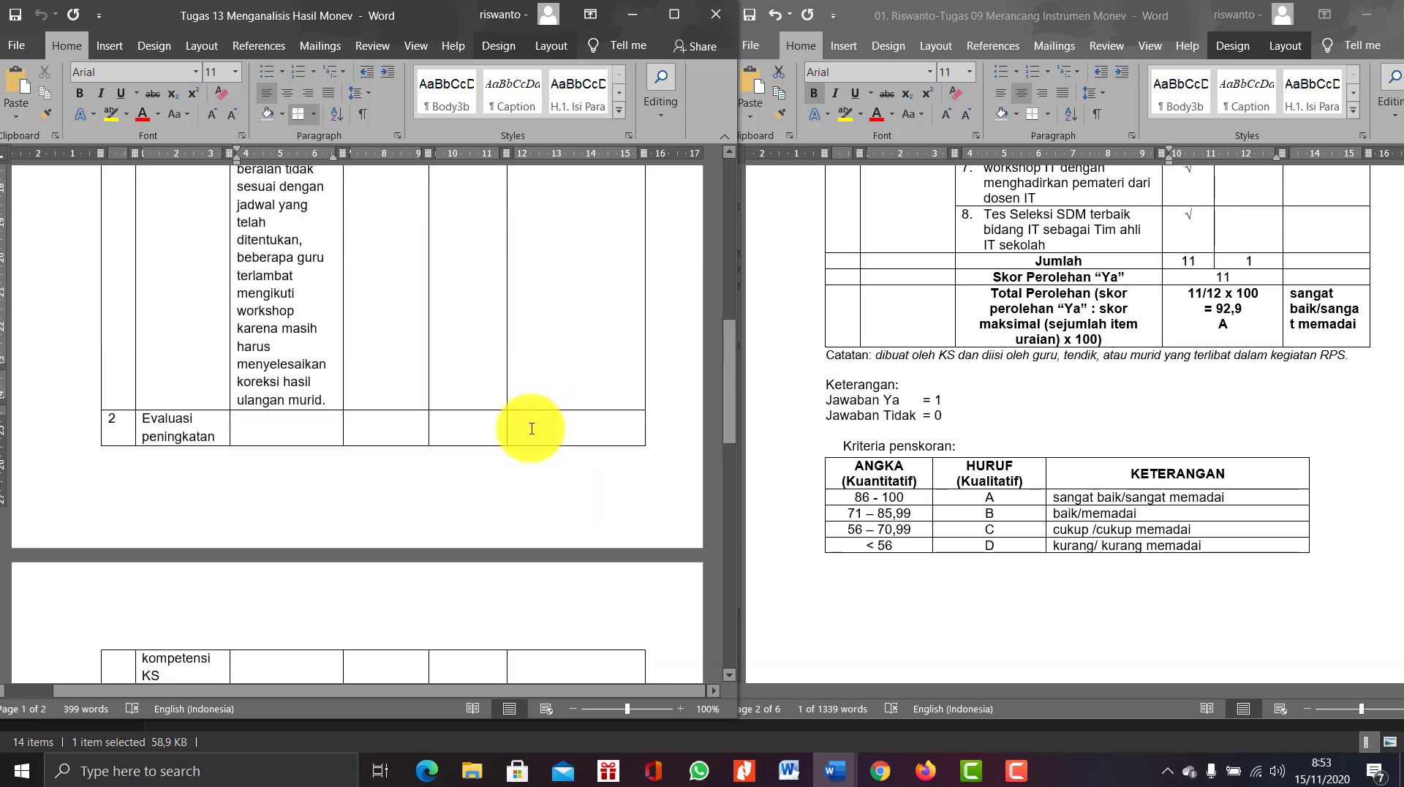
scroll(533, 424, down, 3)
scroll(531, 426, down, 3)
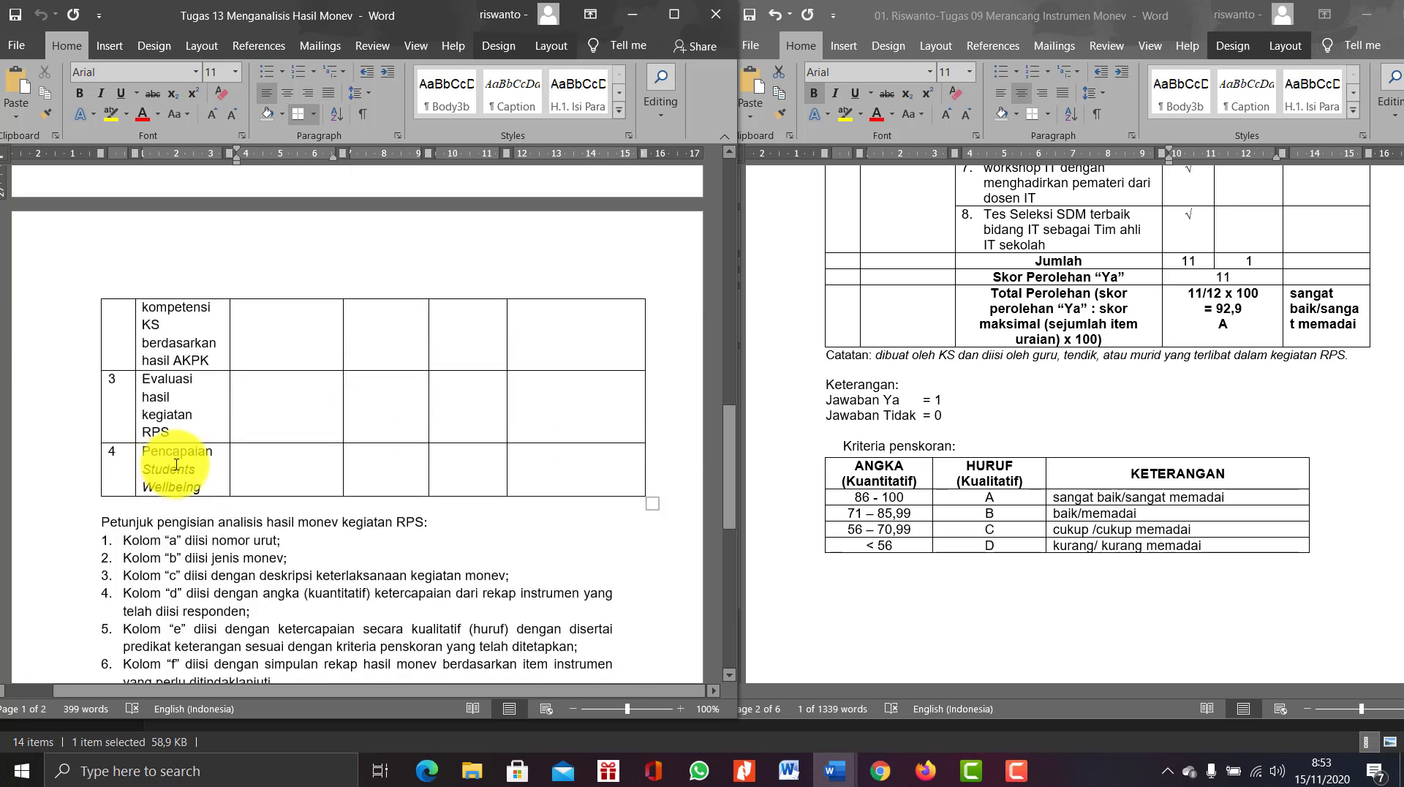
Highlight "Students Wellbeing" in row 4 of Tabel 13 and point out that row's Kualitatif and Rekomendasi/Tindak Lanjut cells
drag(145, 468, 209, 476)
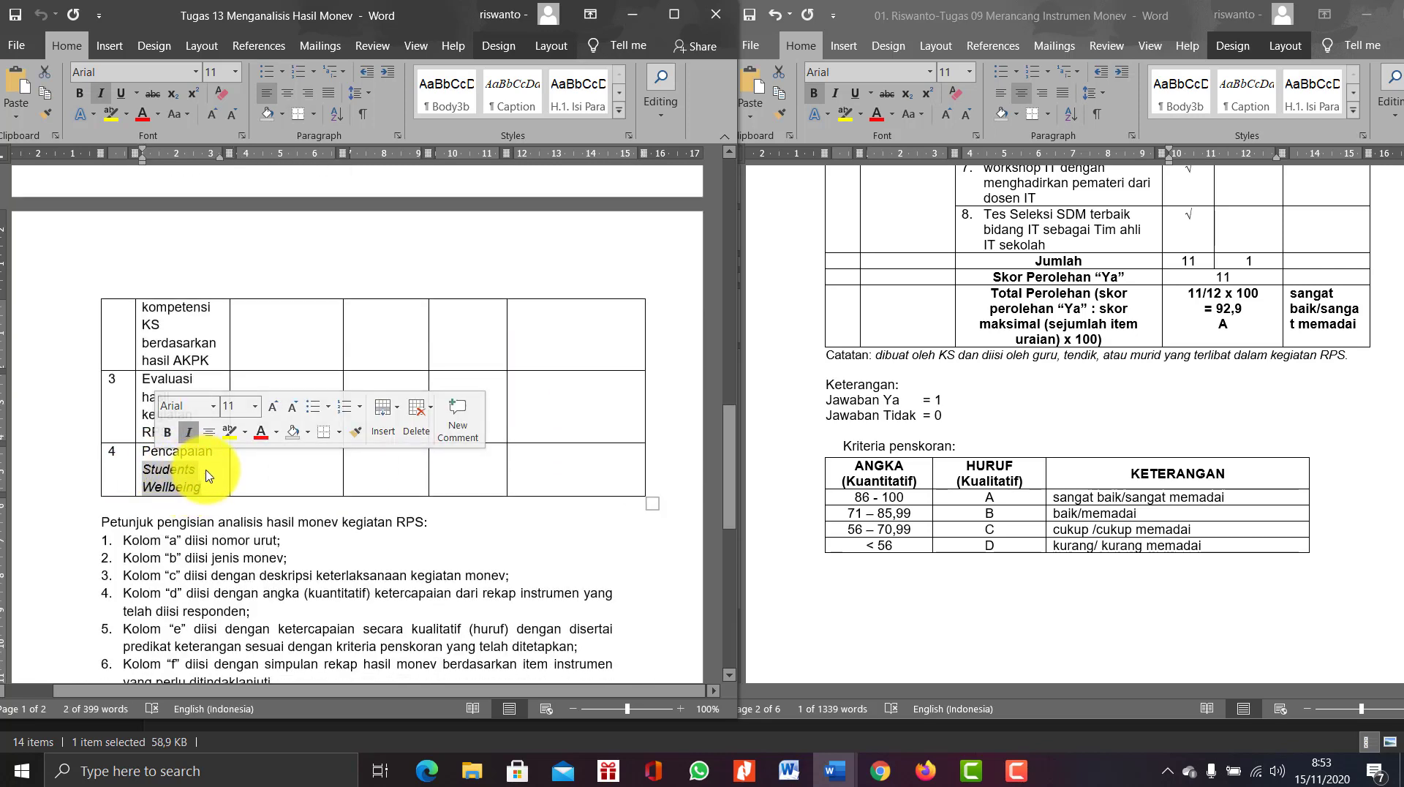
click(217, 459)
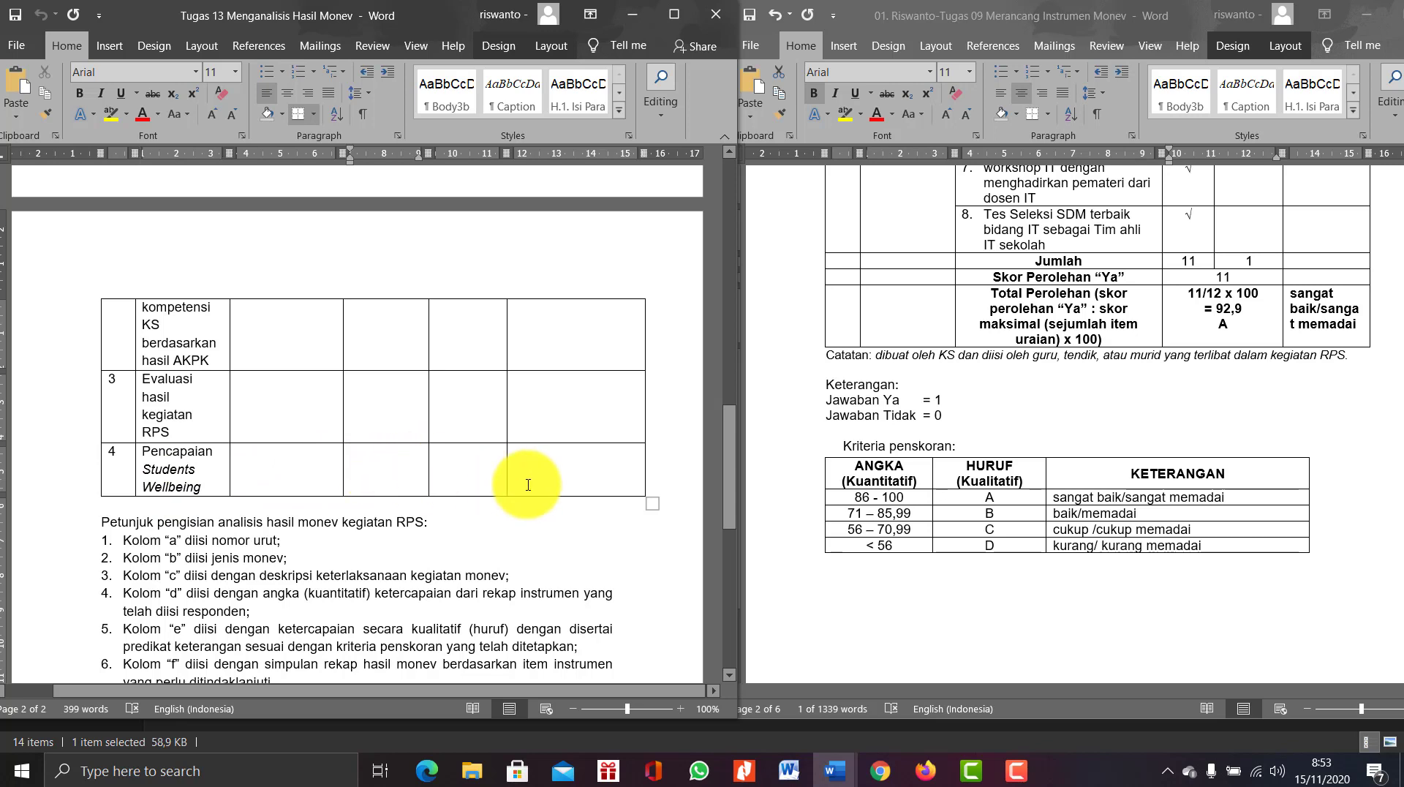
click(479, 464)
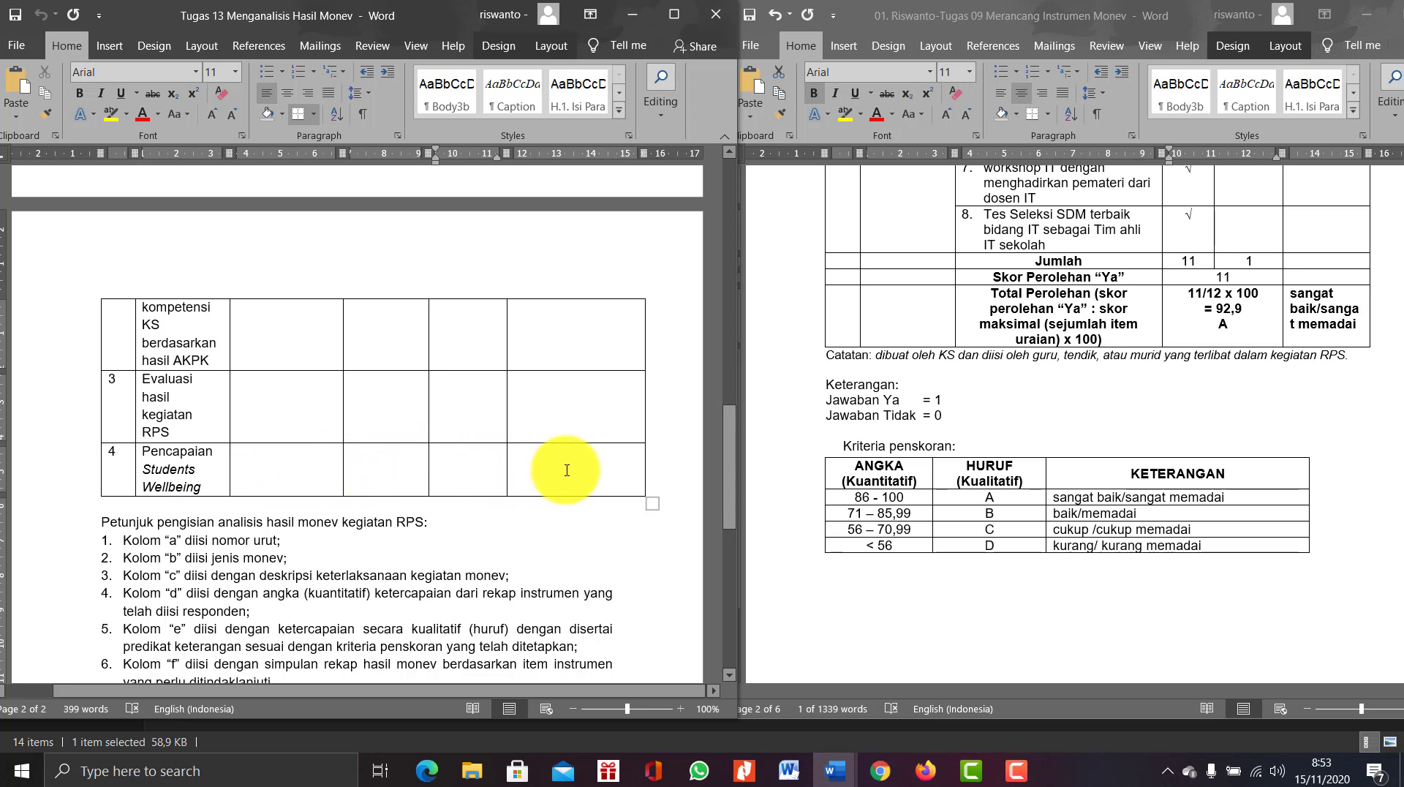
click(567, 470)
Highlight the row 1 example in Tabel 13's Rekomendasi/Tindak Lanjut column
scroll(464, 439, up, 7)
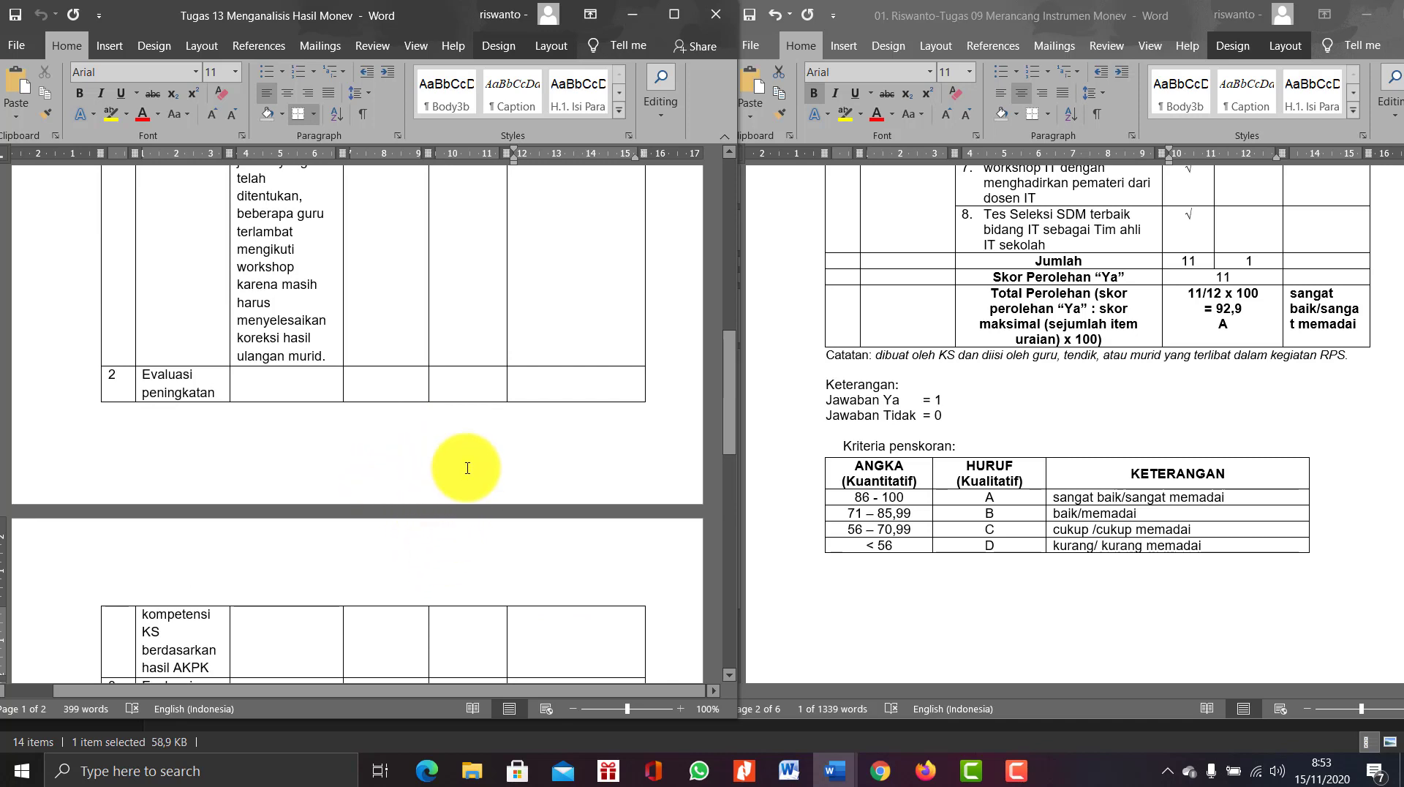
scroll(461, 410, up, 7)
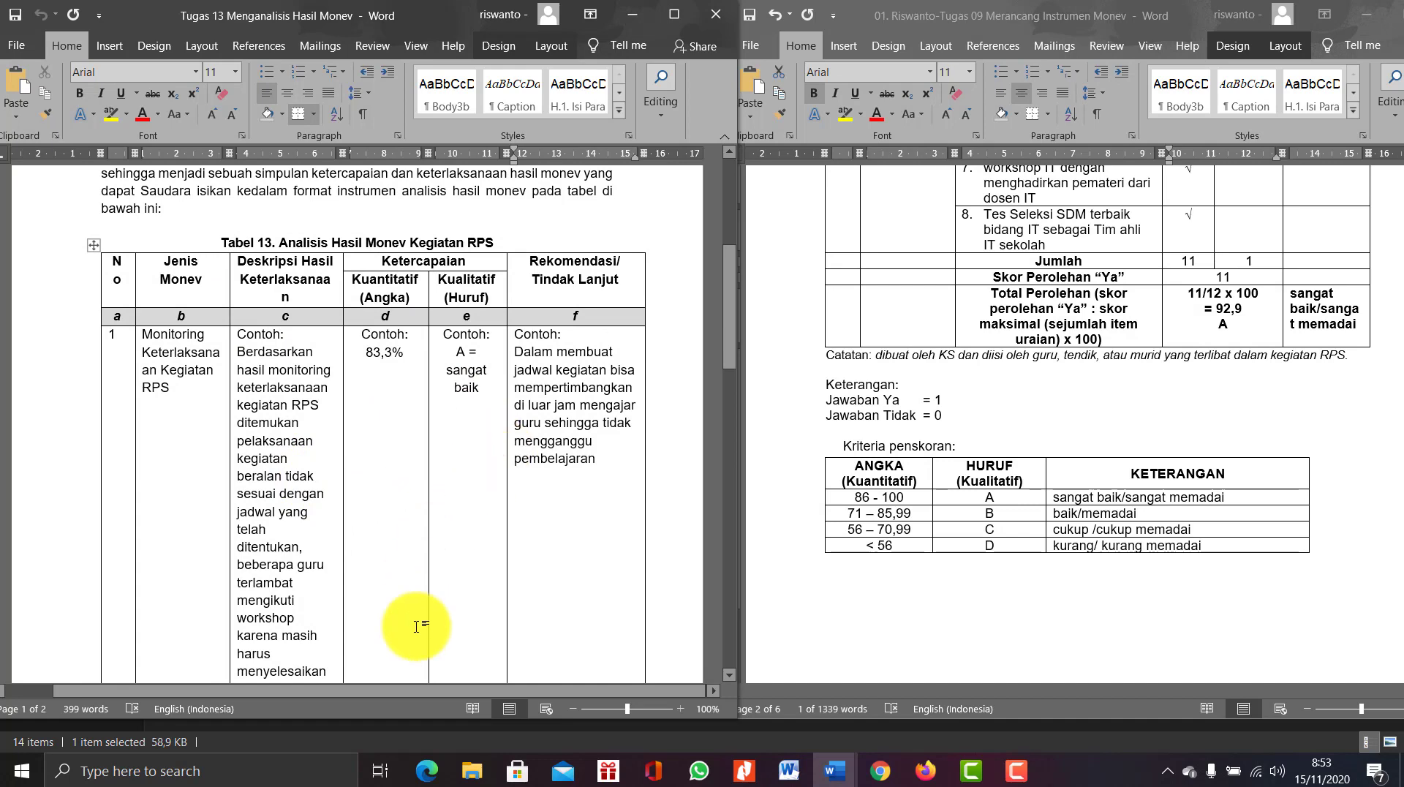
drag(597, 459, 536, 338)
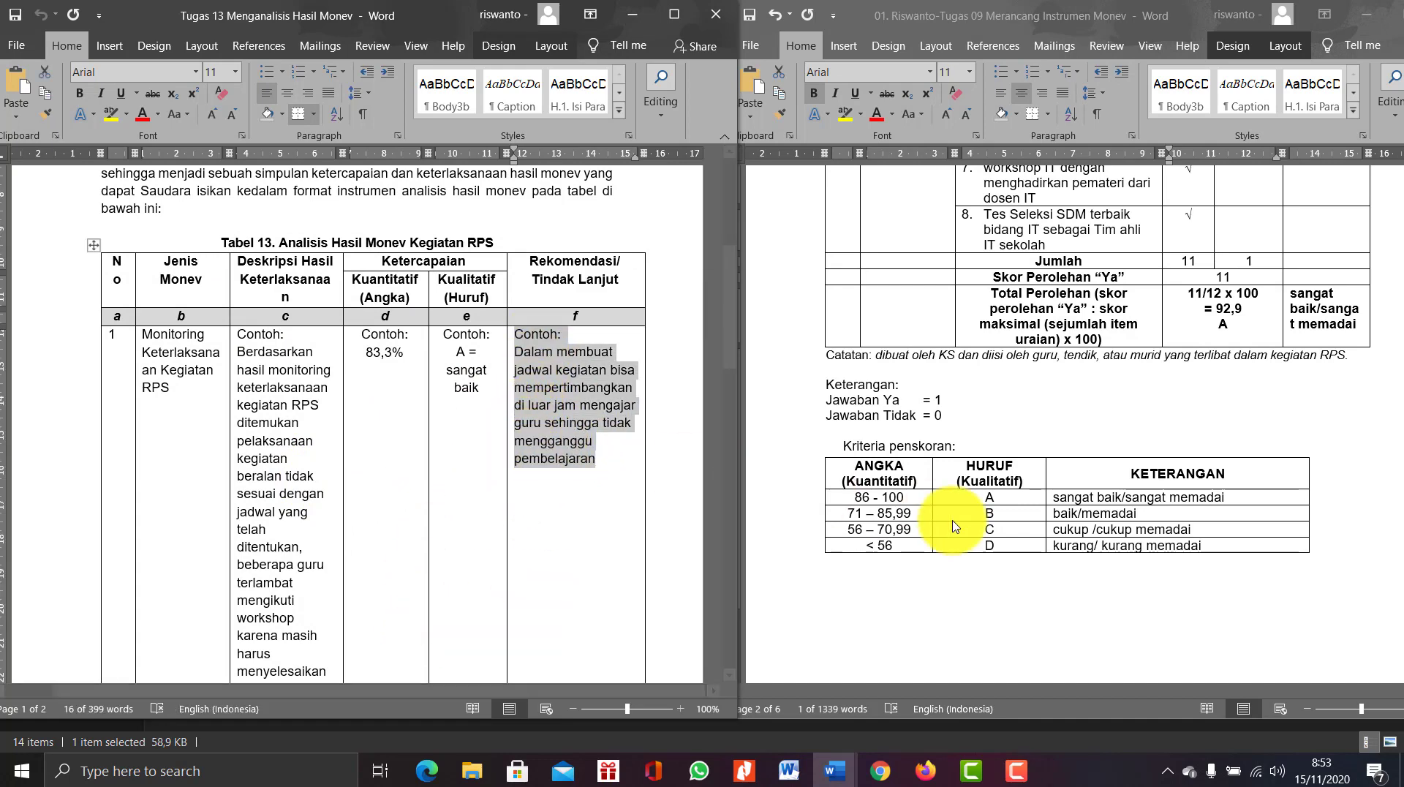
Review the Tugas 13 introduction and the descriptions of instruments a to d at the start of the Tugas 09 document
scroll(955, 525, up, 10)
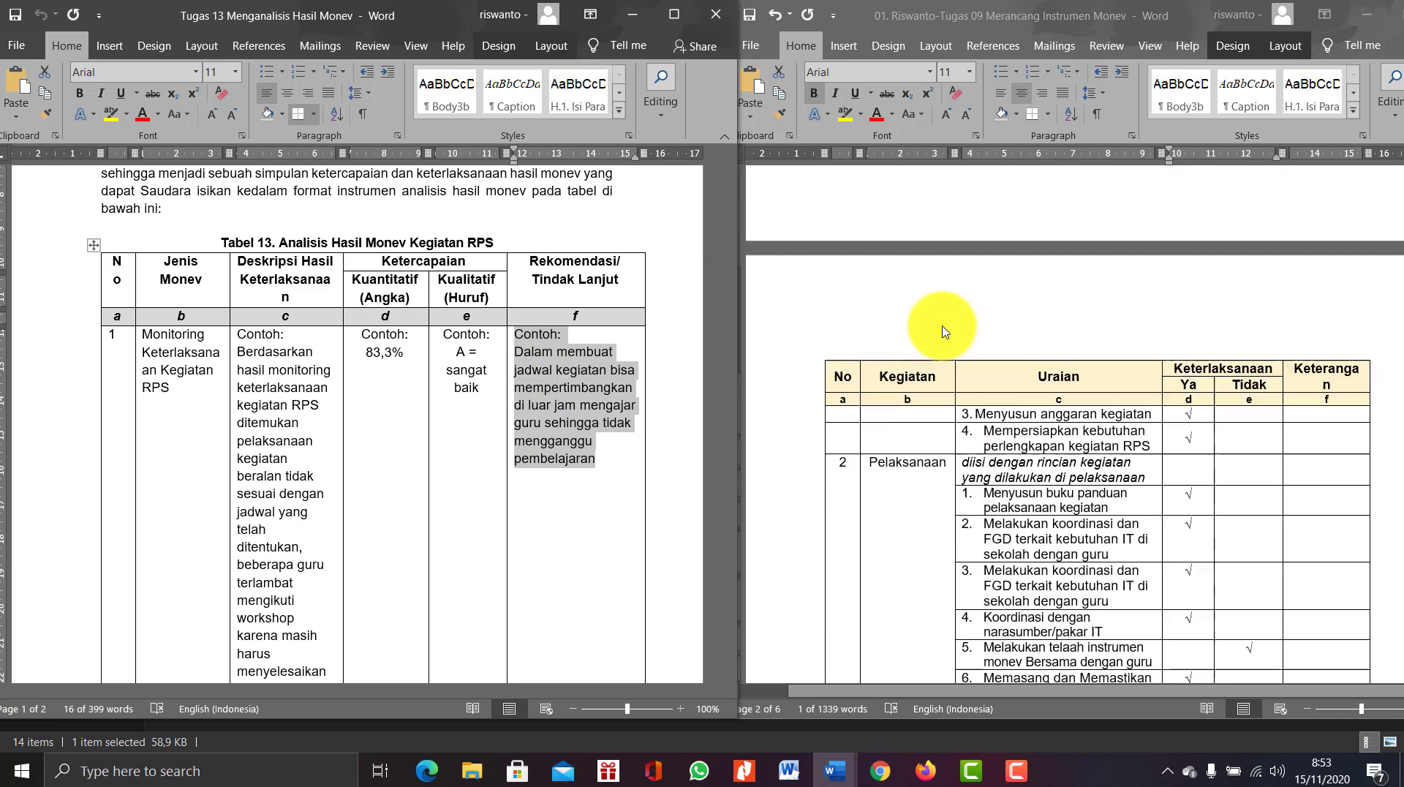
scroll(943, 331, up, 8)
scroll(477, 381, up, 3)
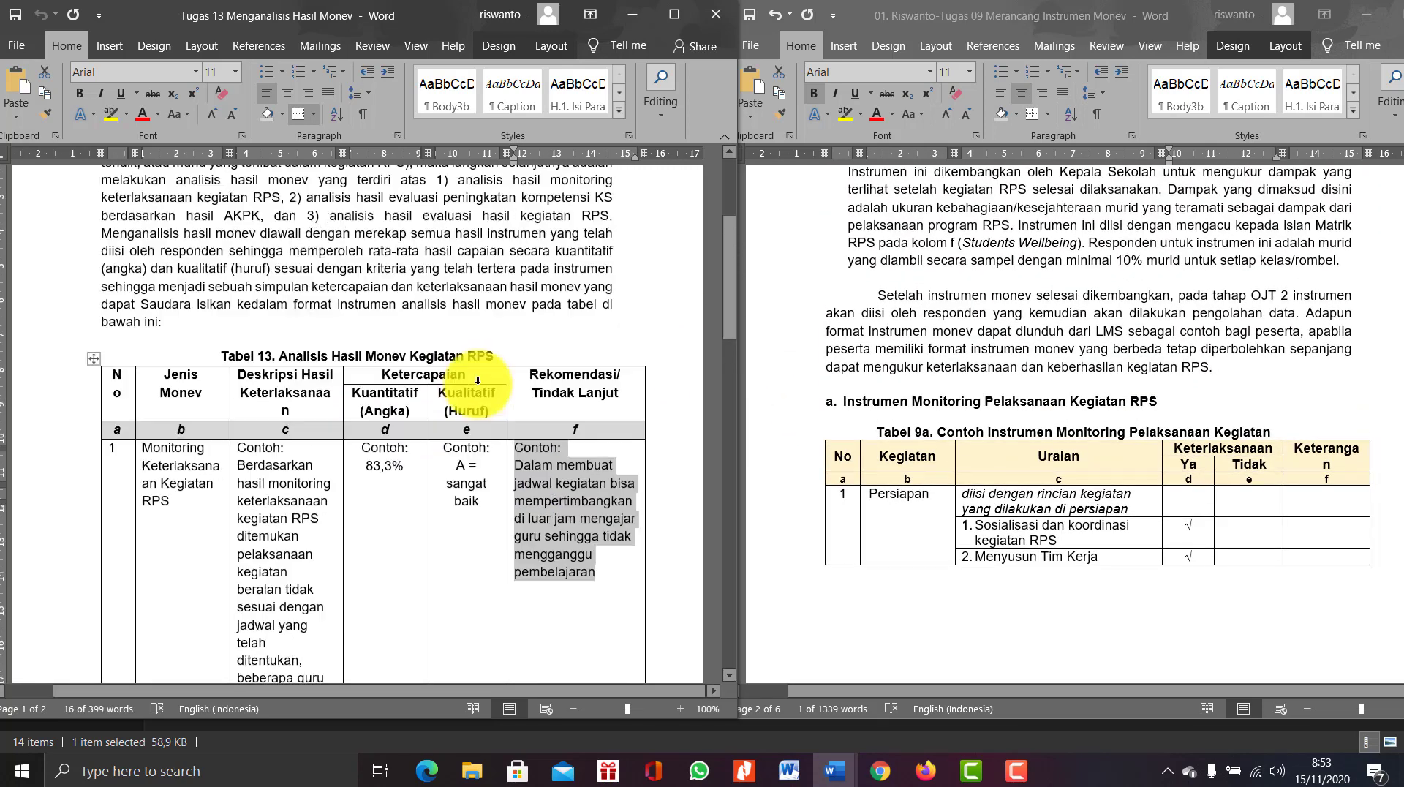
scroll(476, 373, up, 5)
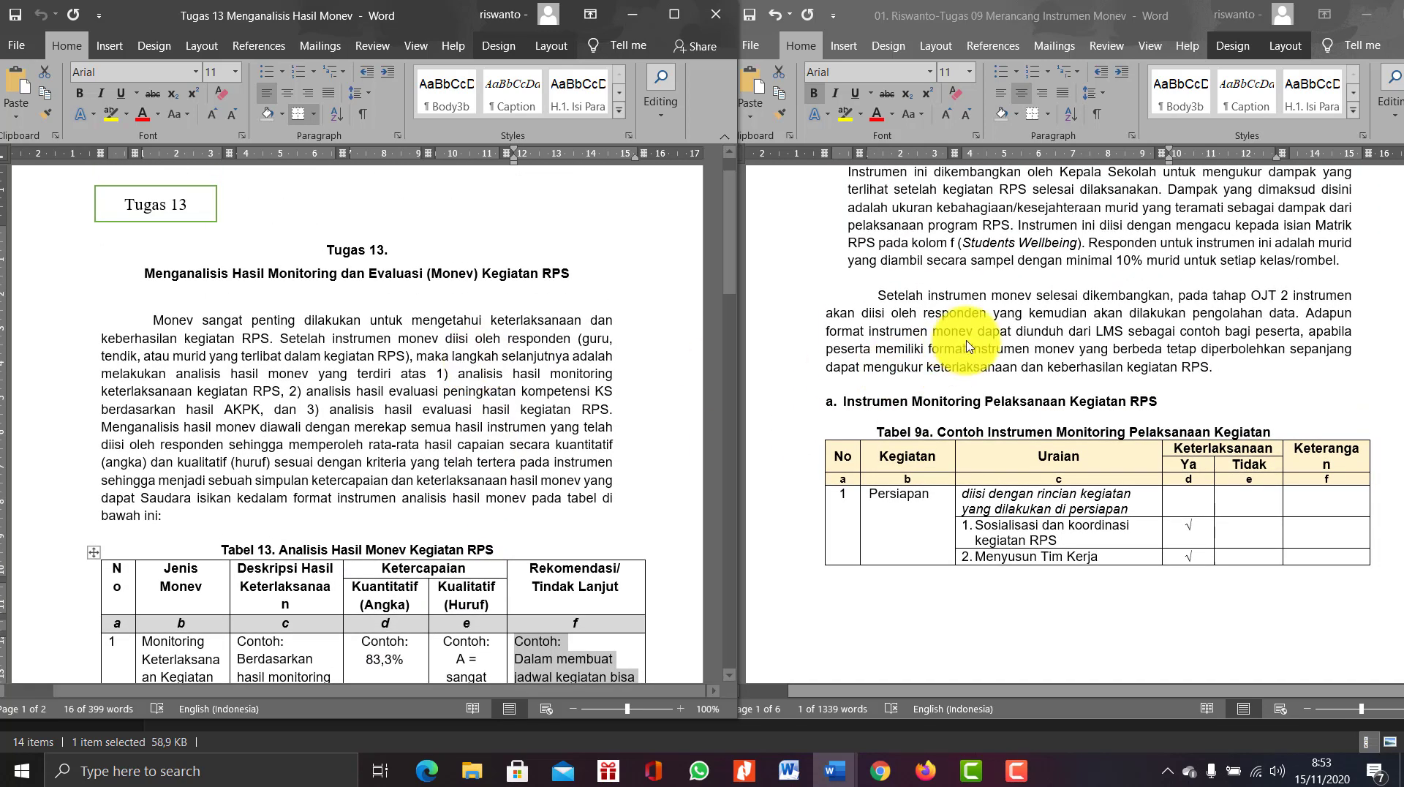
scroll(967, 346, down, 10)
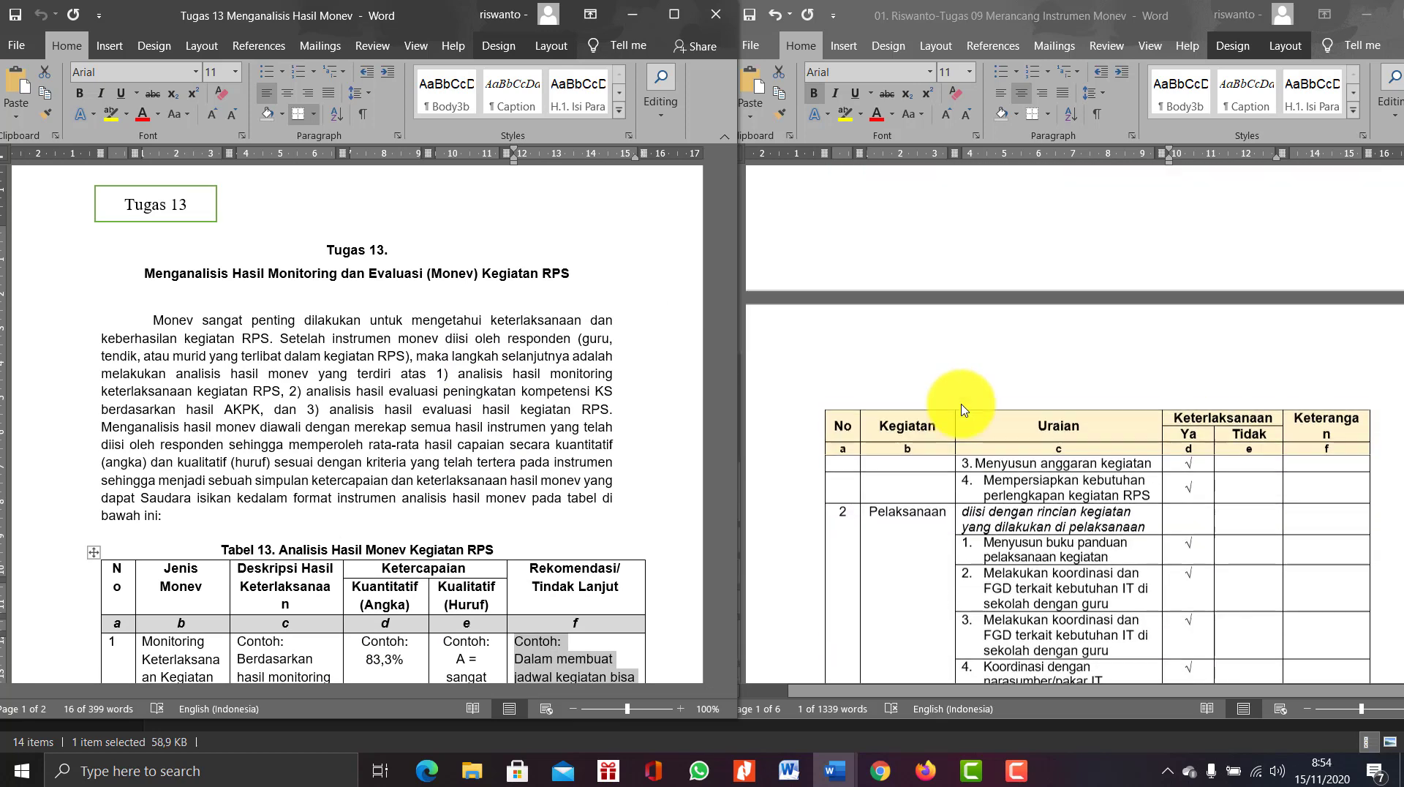
scroll(964, 411, up, 8)
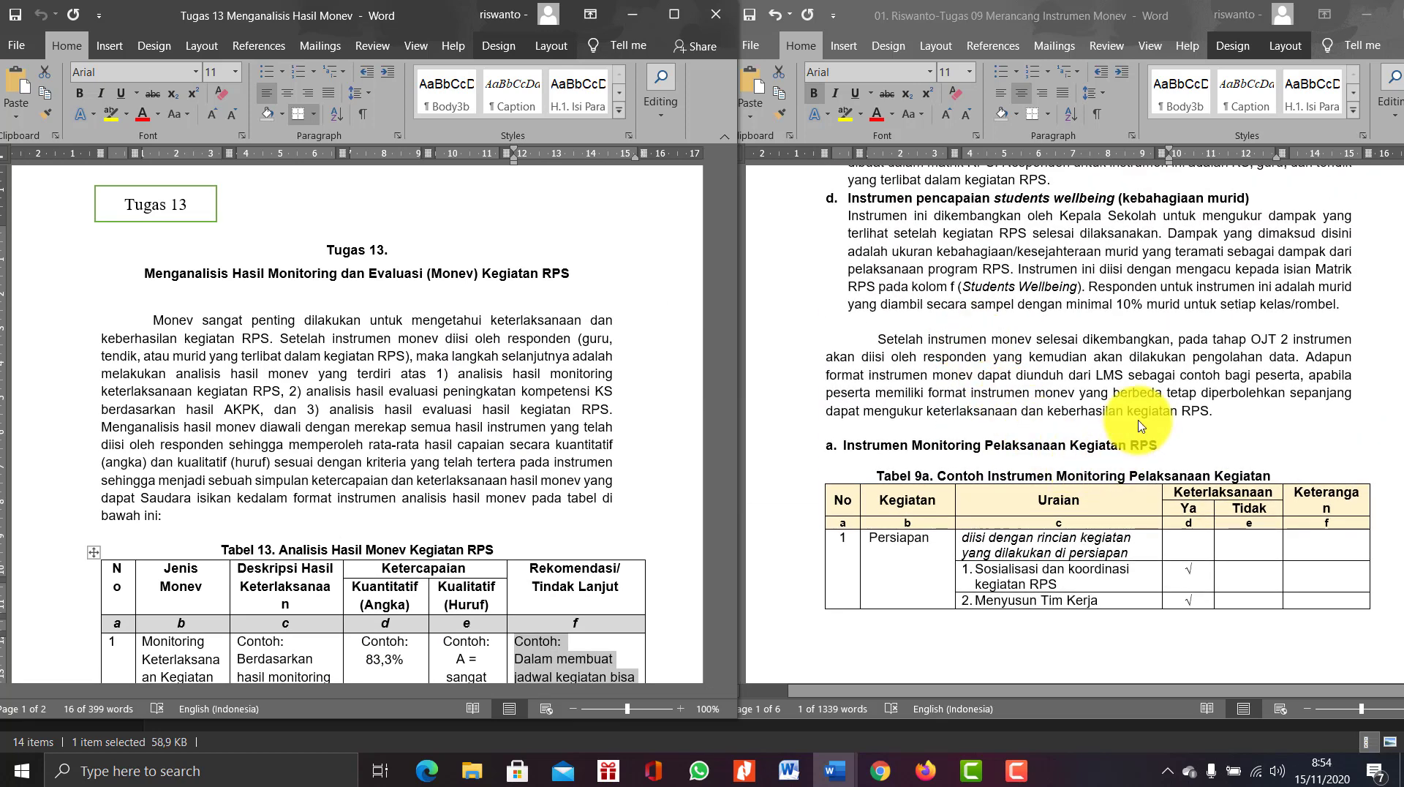
scroll(1117, 432, up, 6)
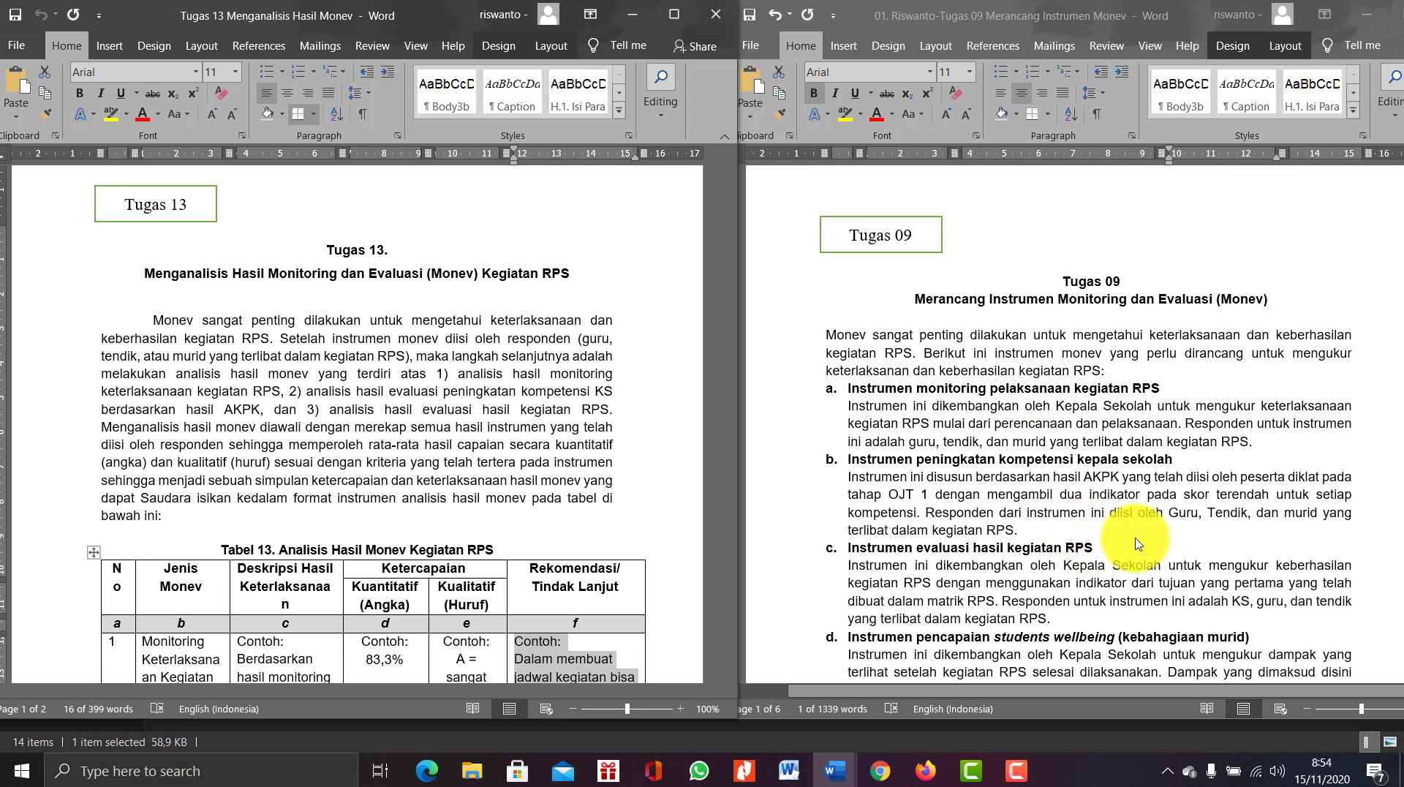
scroll(1068, 423, down, 3)
scroll(1068, 423, down, 6)
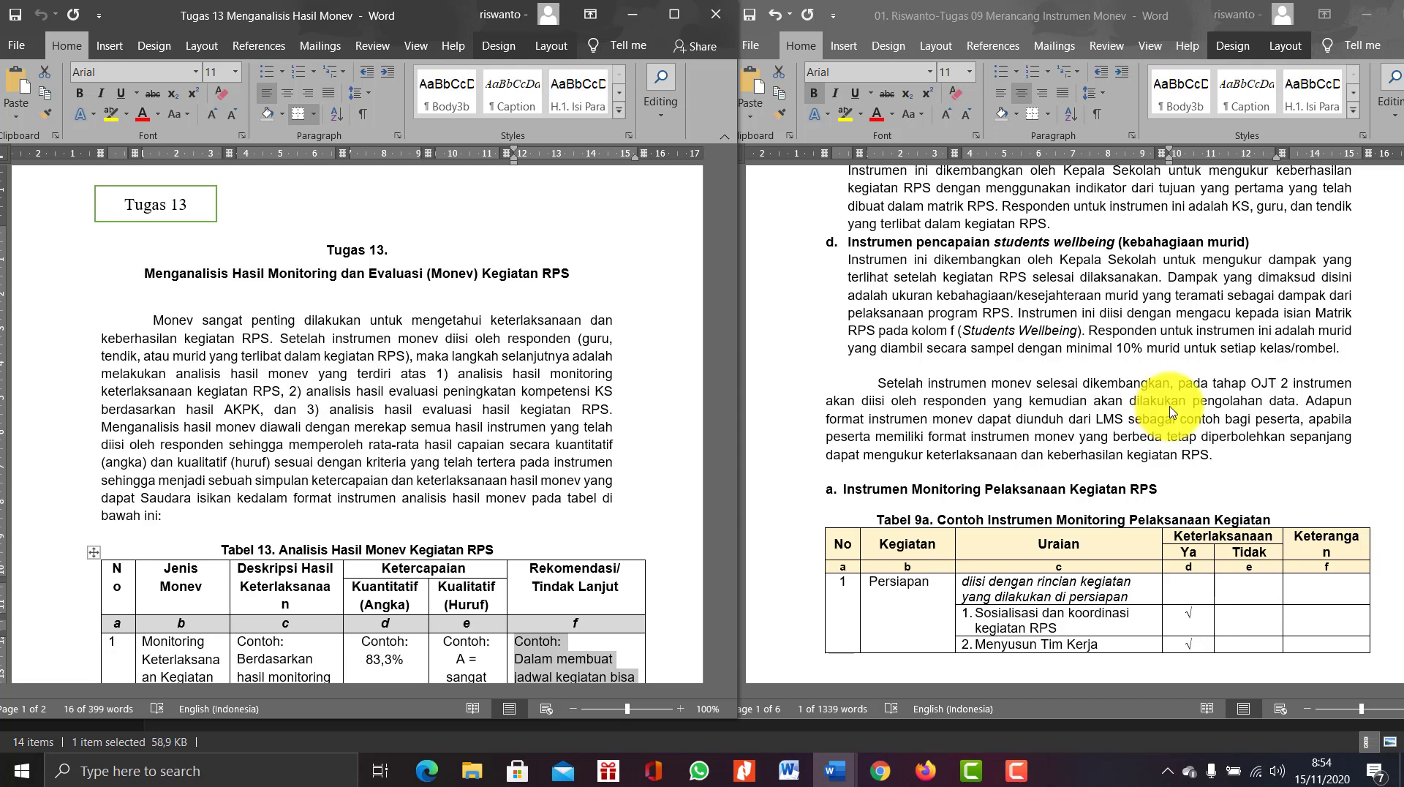
Examine the Ya and Tidak marks for the Persiapan and Pelaksanaan items in Tabel 9a of the Tugas 09 document
click(1182, 489)
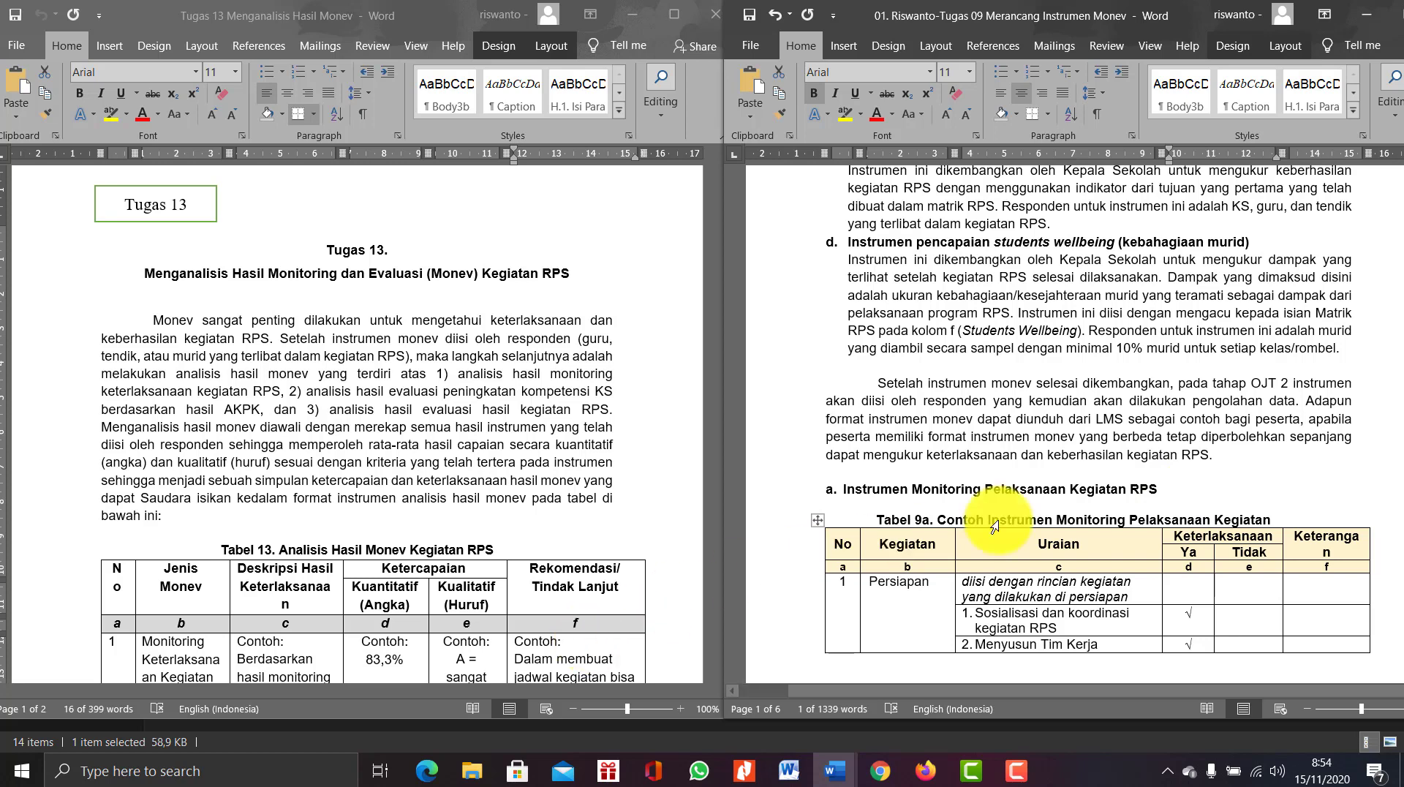
scroll(995, 486, down, 7)
scroll(1166, 464, down, 8)
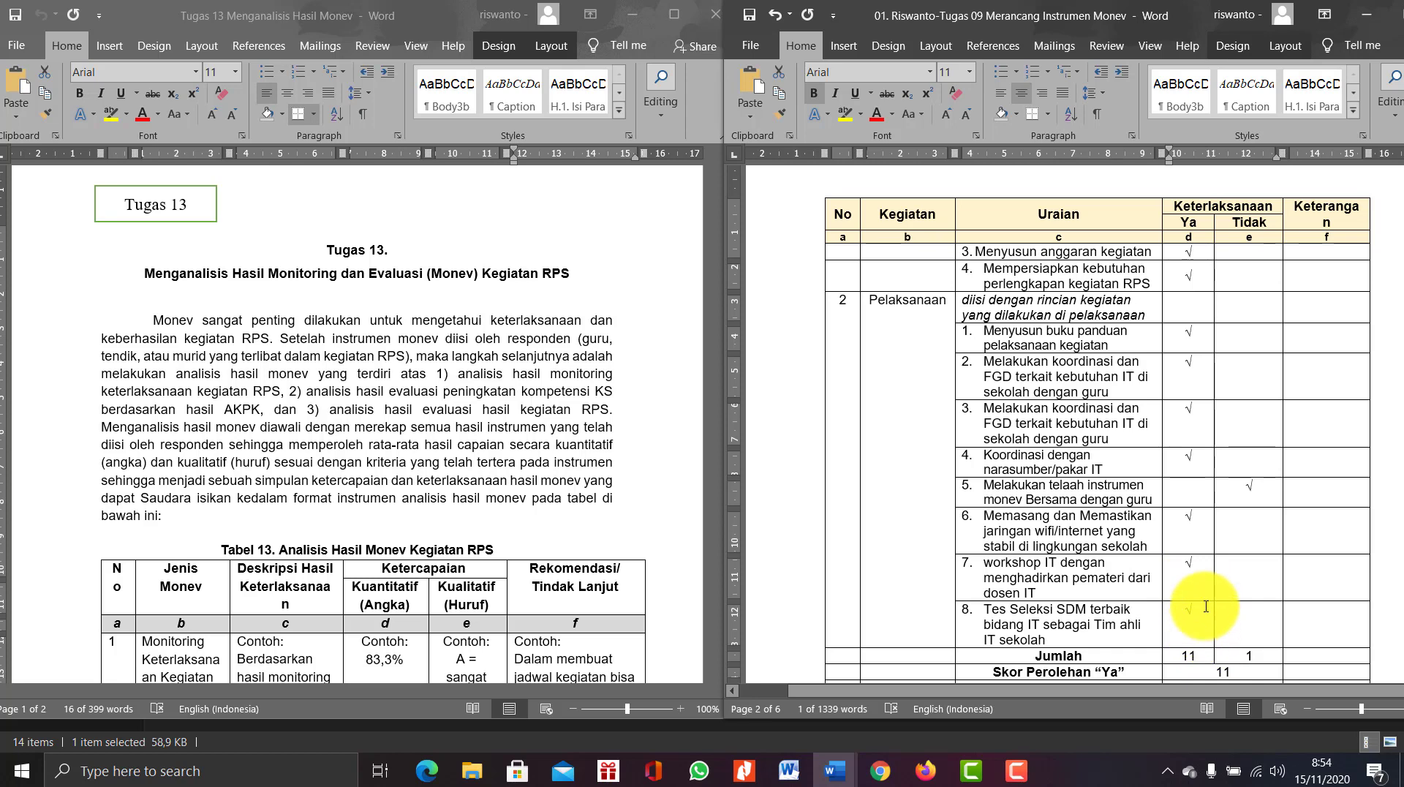
scroll(1199, 520, up, 10)
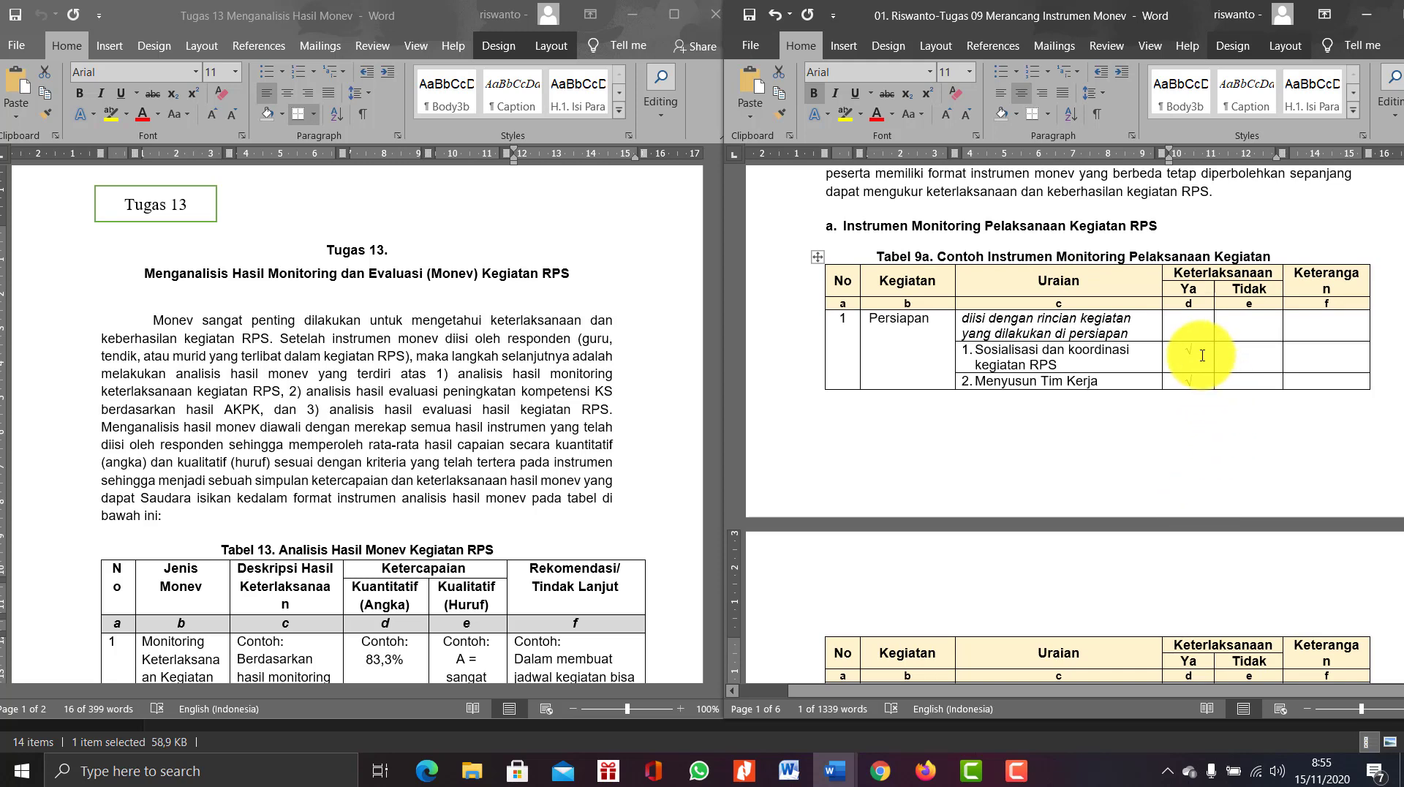
scroll(1202, 355, up, 3)
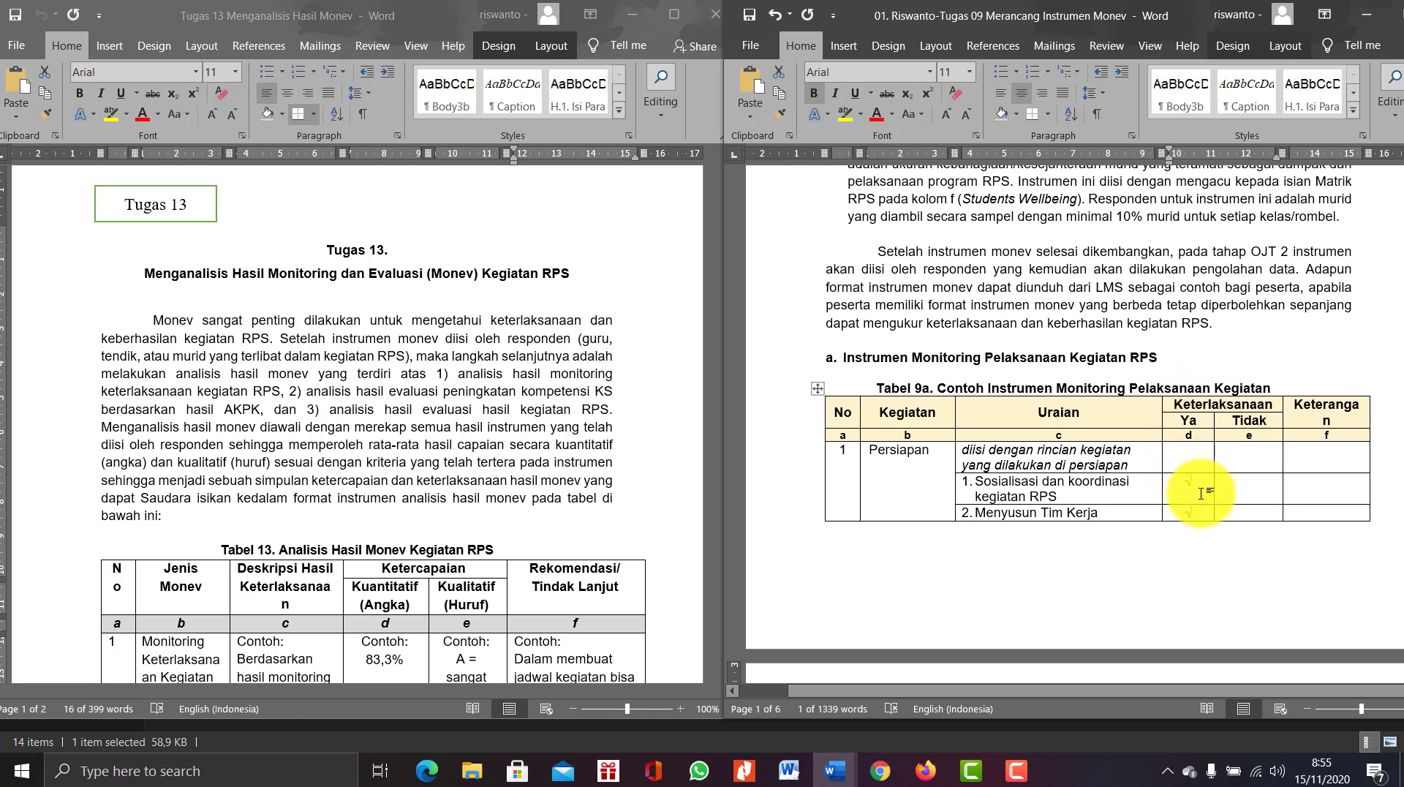
scroll(1208, 489, down, 3)
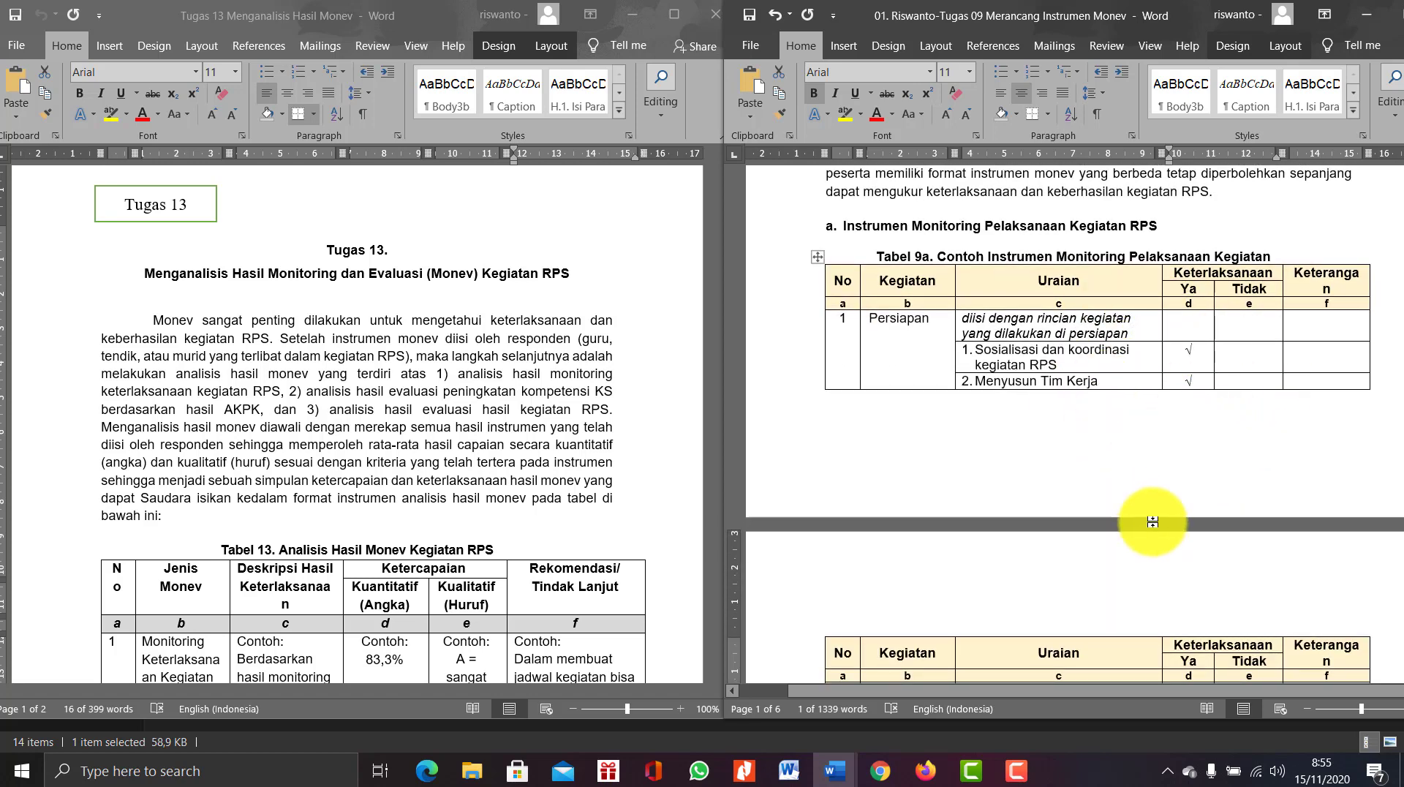
Review Tabel 13's columns and row 1 examples once more in the Tugas 13 document, dismissing the Facebook notification
click(300, 273)
scroll(302, 270, down, 5)
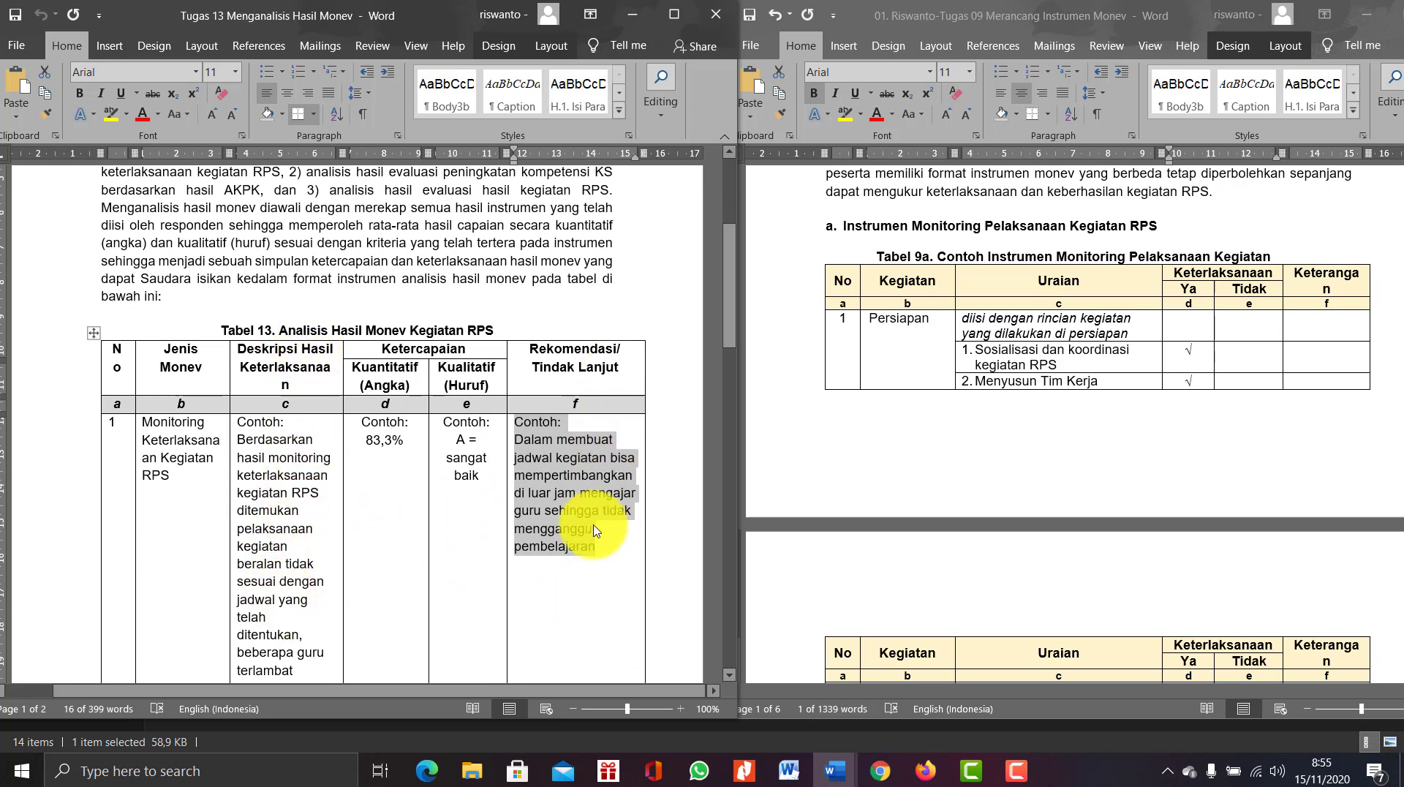
click(883, 449)
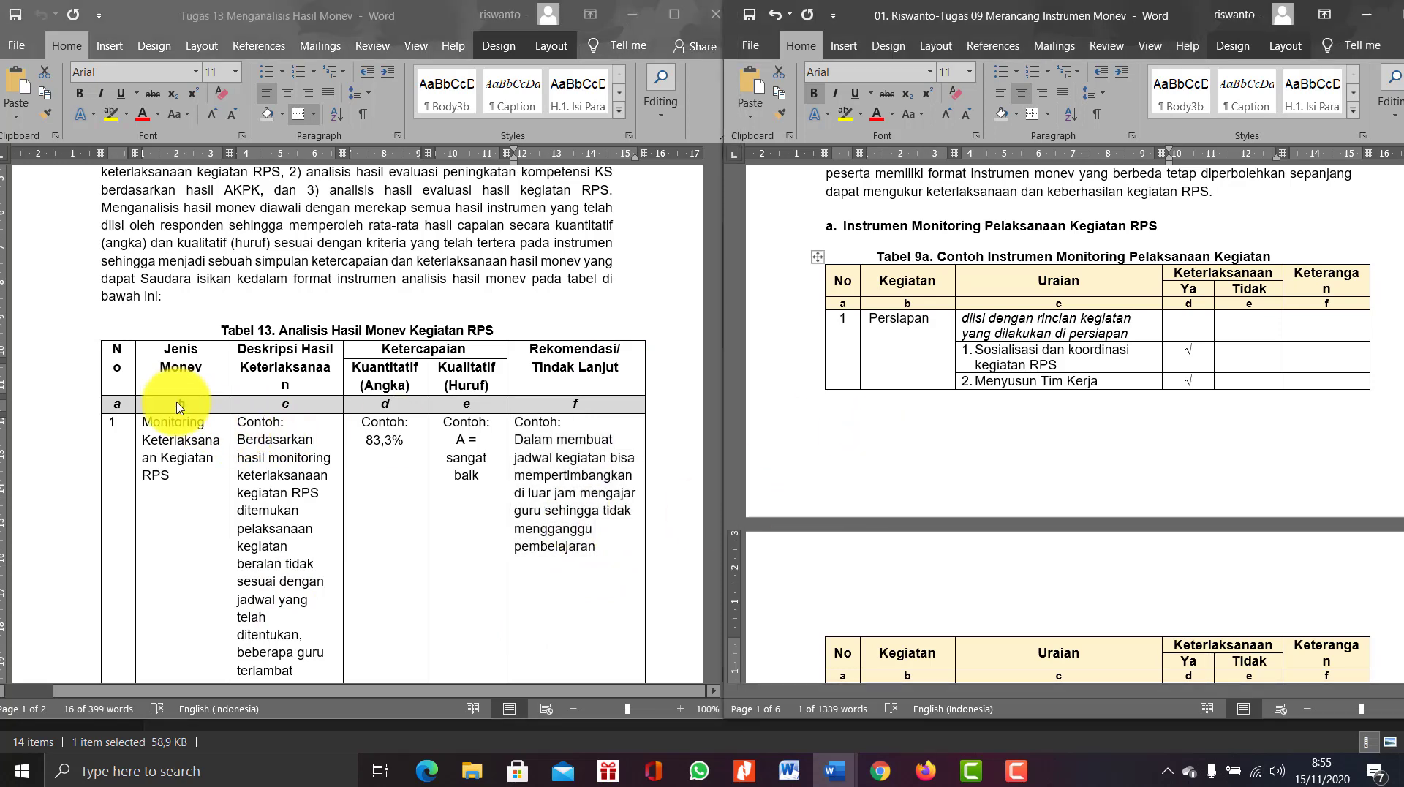
scroll(559, 409, down, 1)
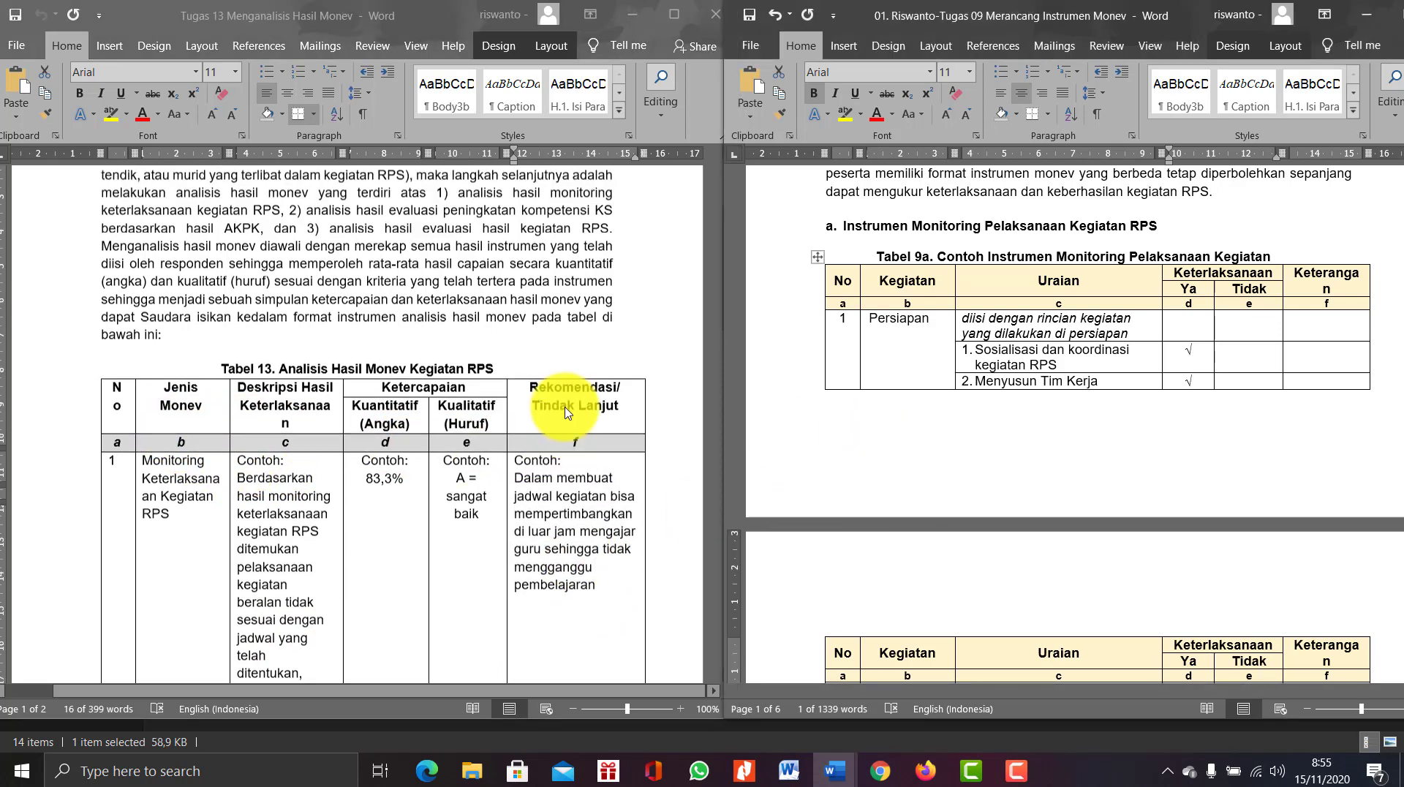
scroll(563, 452, down, 5)
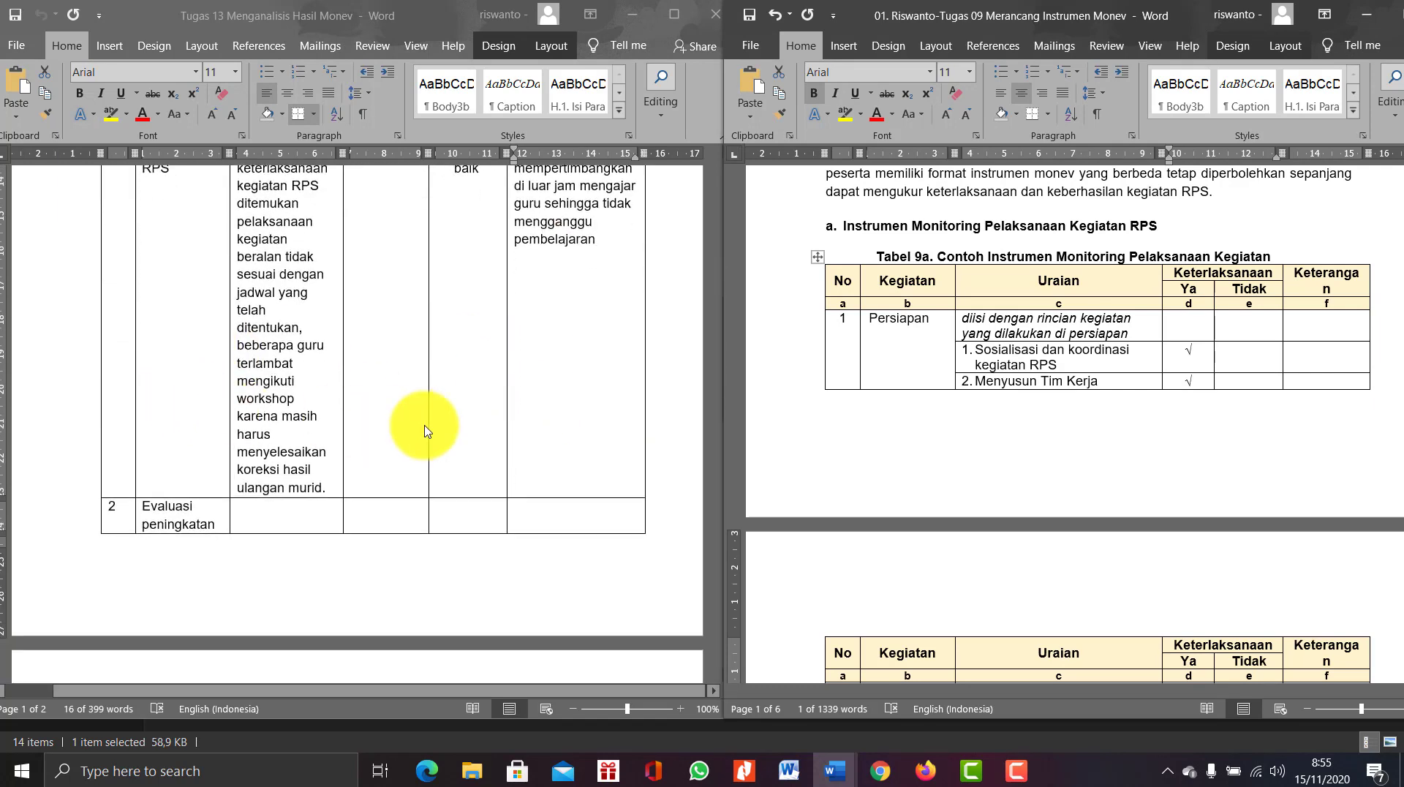
scroll(563, 440, up, 3)
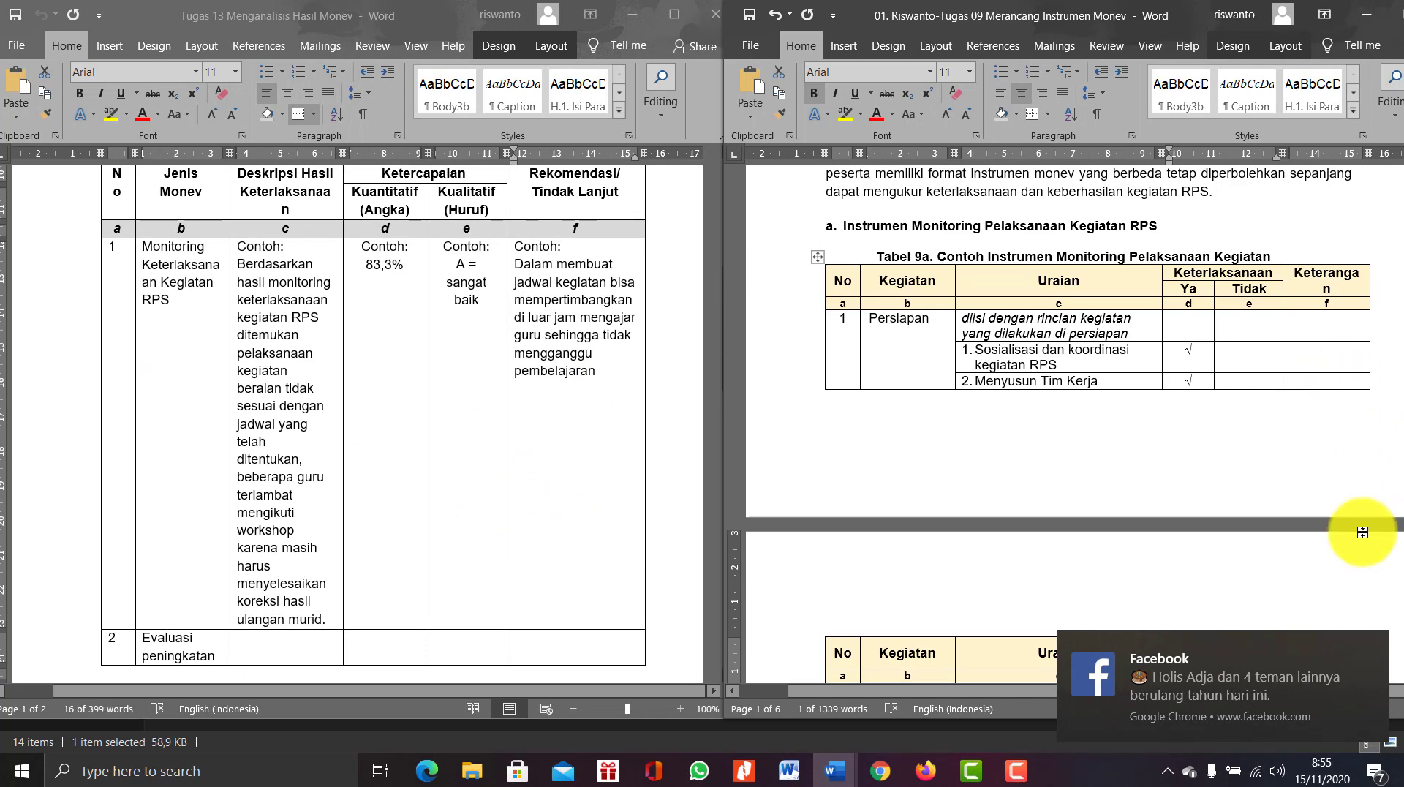
click(1370, 653)
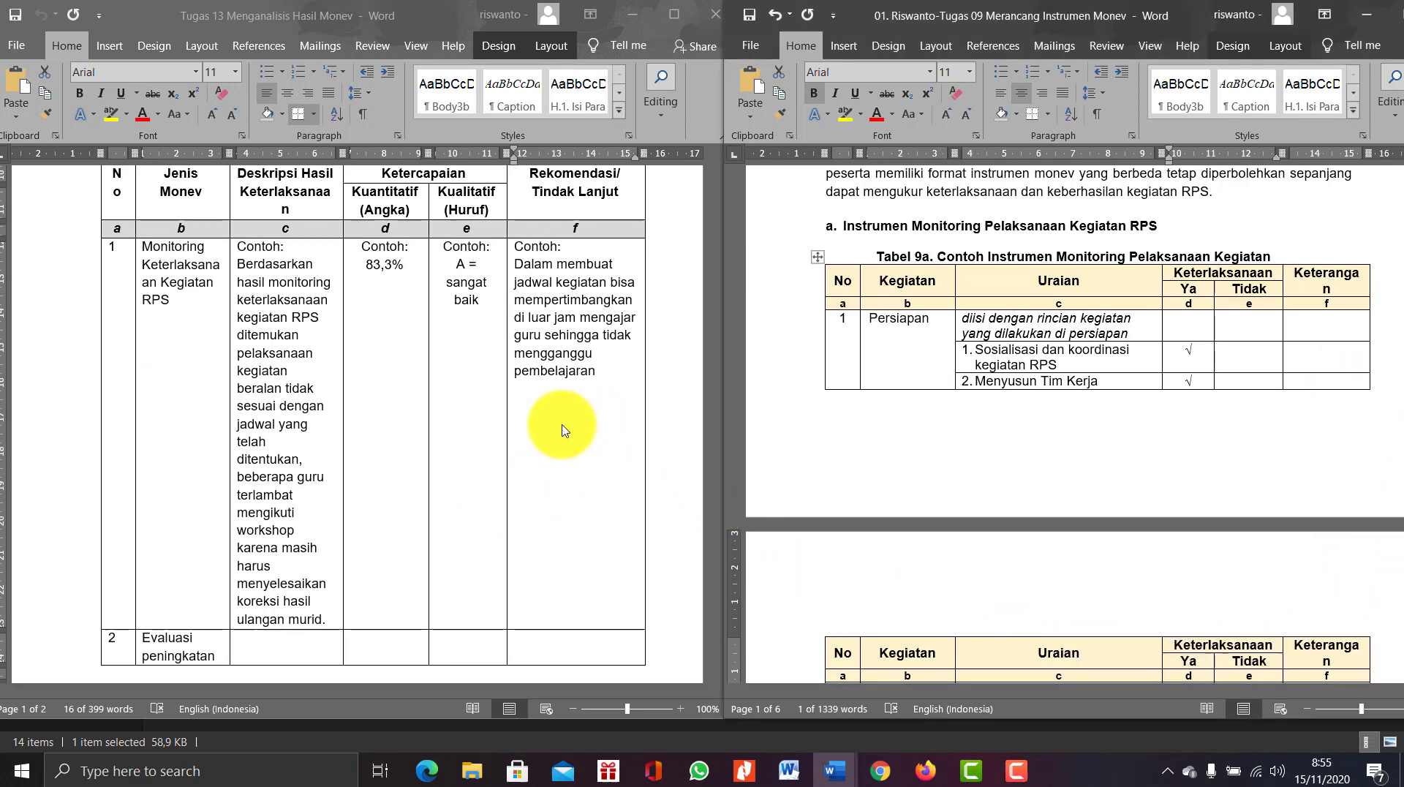
scroll(563, 409, up, 4)
scroll(540, 468, up, 2)
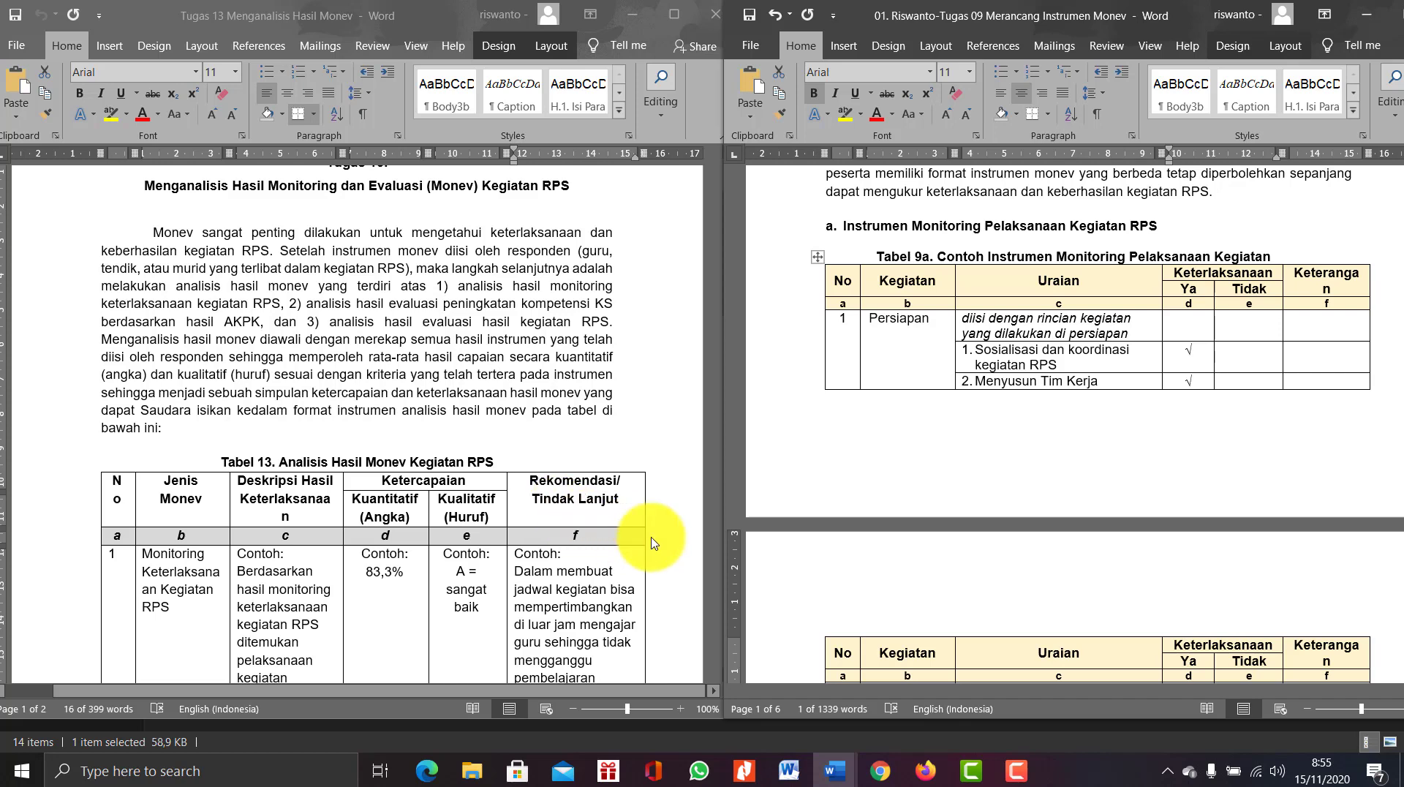
click(1017, 775)
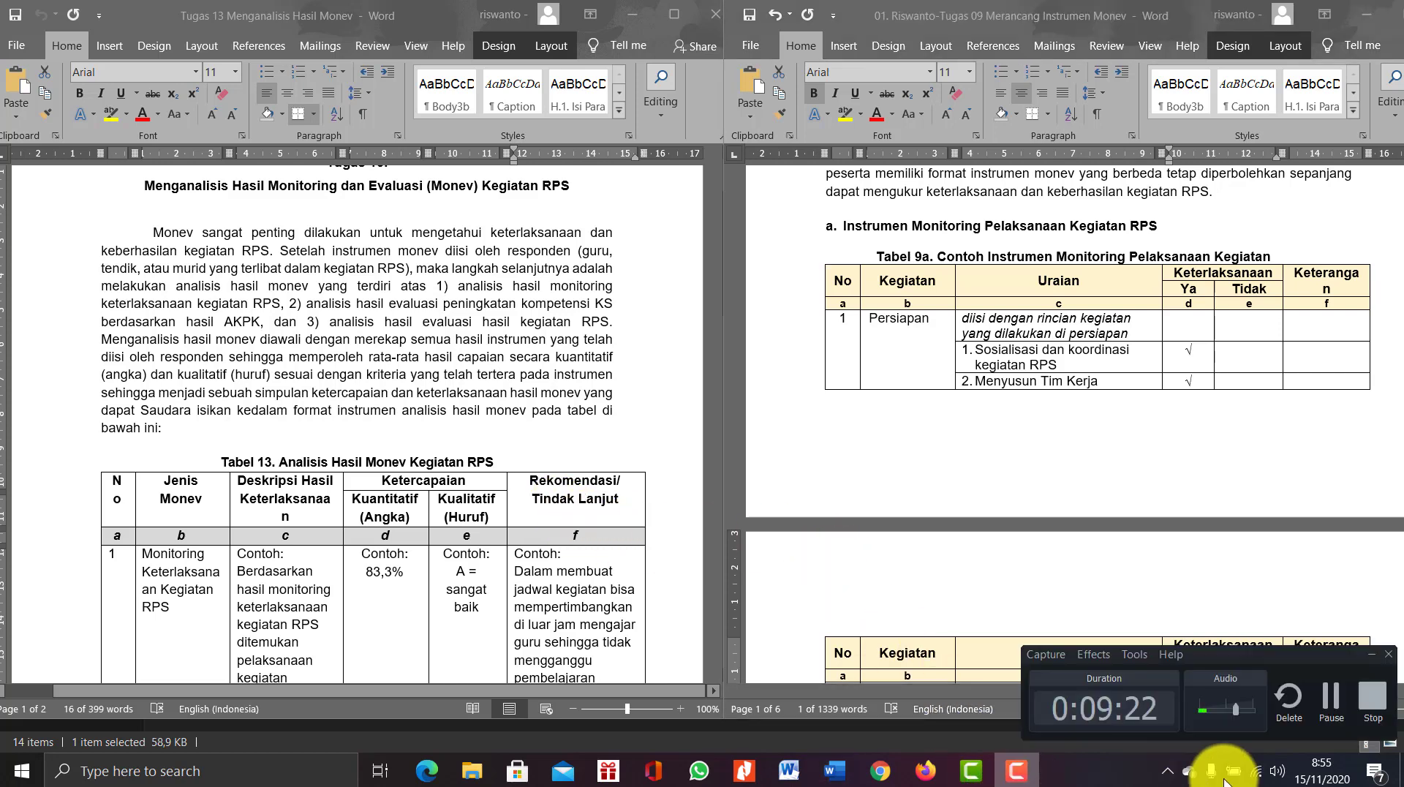